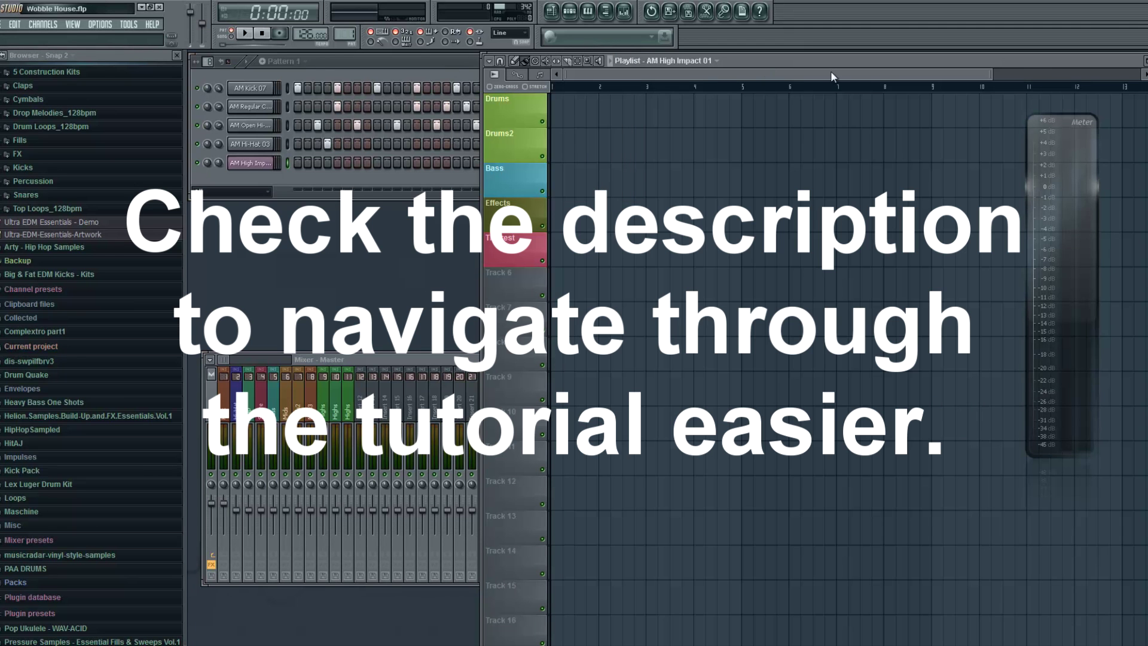
- Open the kick channel's settings and play back the drum pattern
left_click(396, 70)
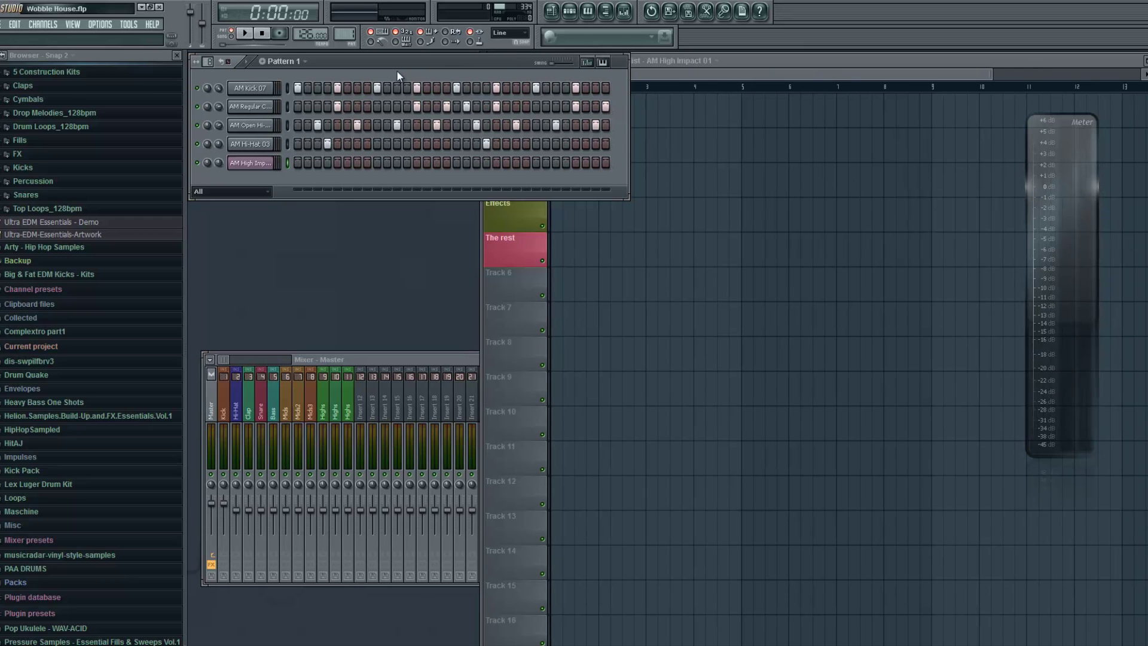
left_click(250, 88)
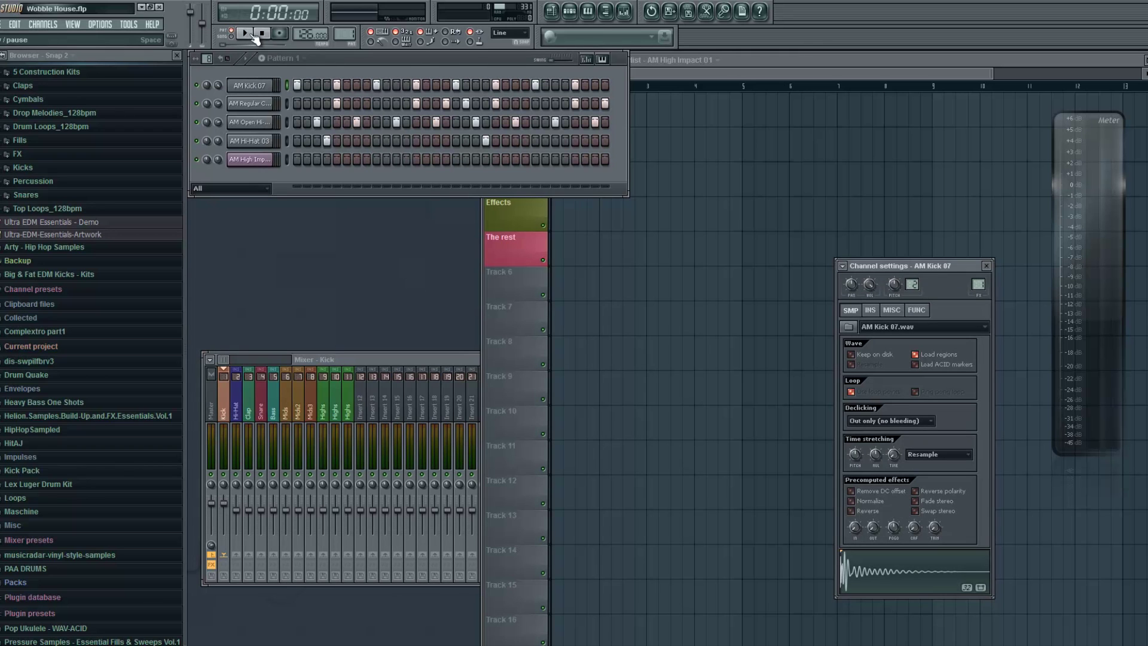
left_click(246, 34)
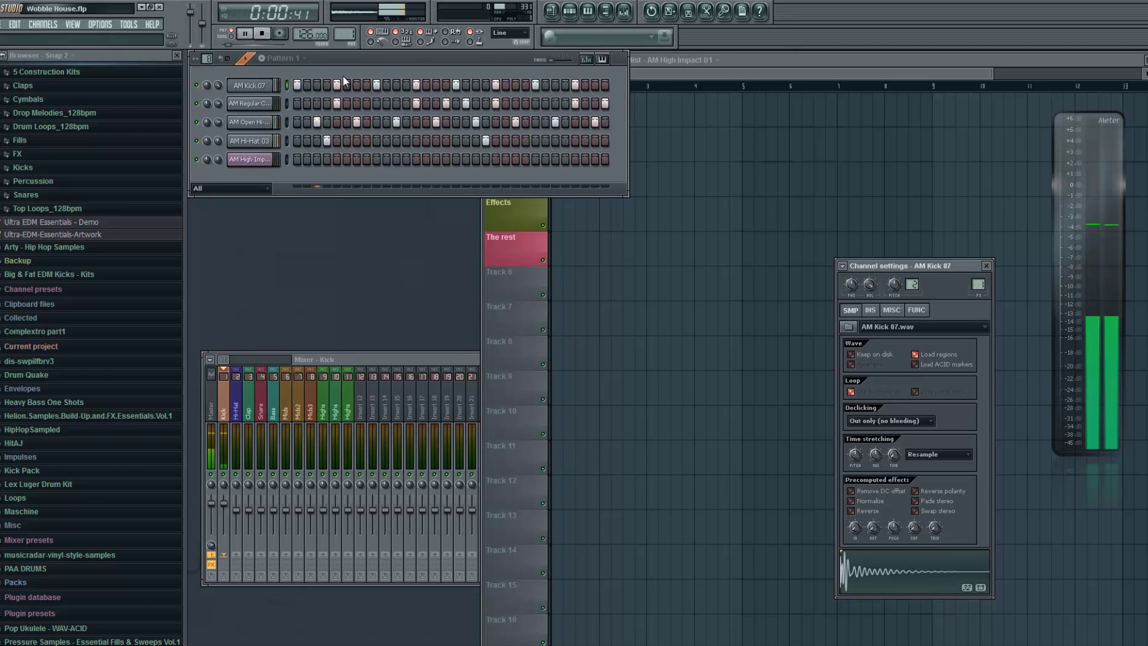
left_click(687, 114)
left_click_drag(718, 120, 598, 114)
right_click(662, 111)
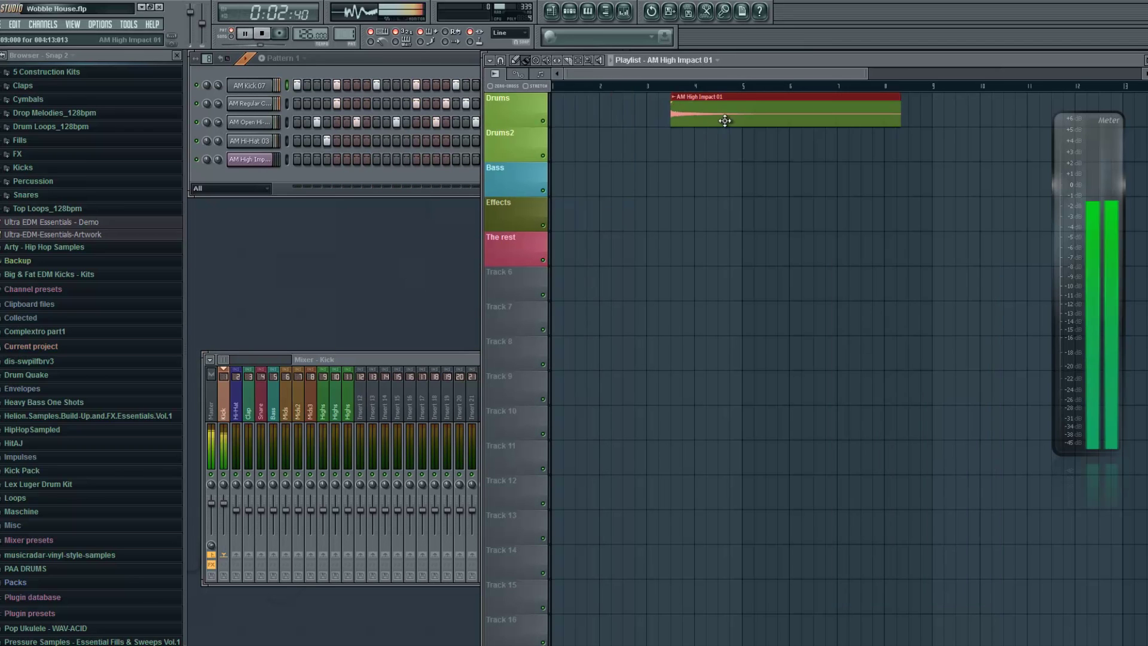
- Place Pattern 1 at the start of the Drums track and duplicate it to fill eight bars, then stop playback
left_click(302, 58)
left_click(312, 72)
left_click_drag(689, 114, 560, 114)
left_click_drag(705, 113, 624, 113)
key("ctrl+b")
key("ctrl+b")
key("ctrl+b")
right_click(771, 178)
key("space")
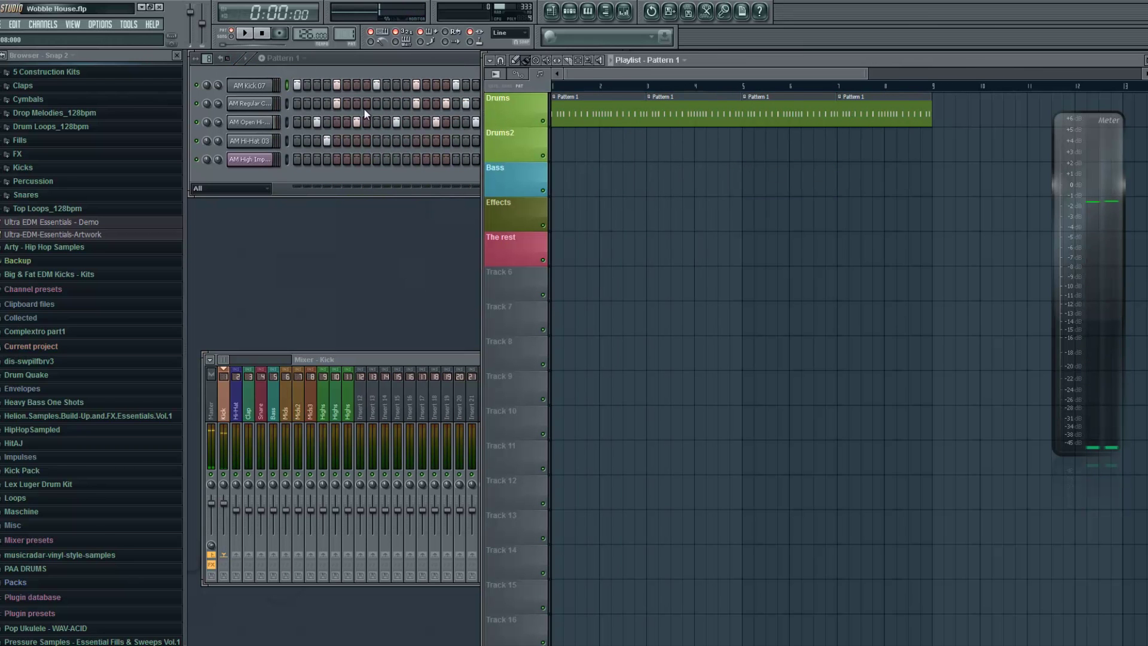
- Preview the kick, regular clap, open hi-hat, hi-hat and high impact samples from their channel settings
left_click(266, 88)
left_click(923, 568)
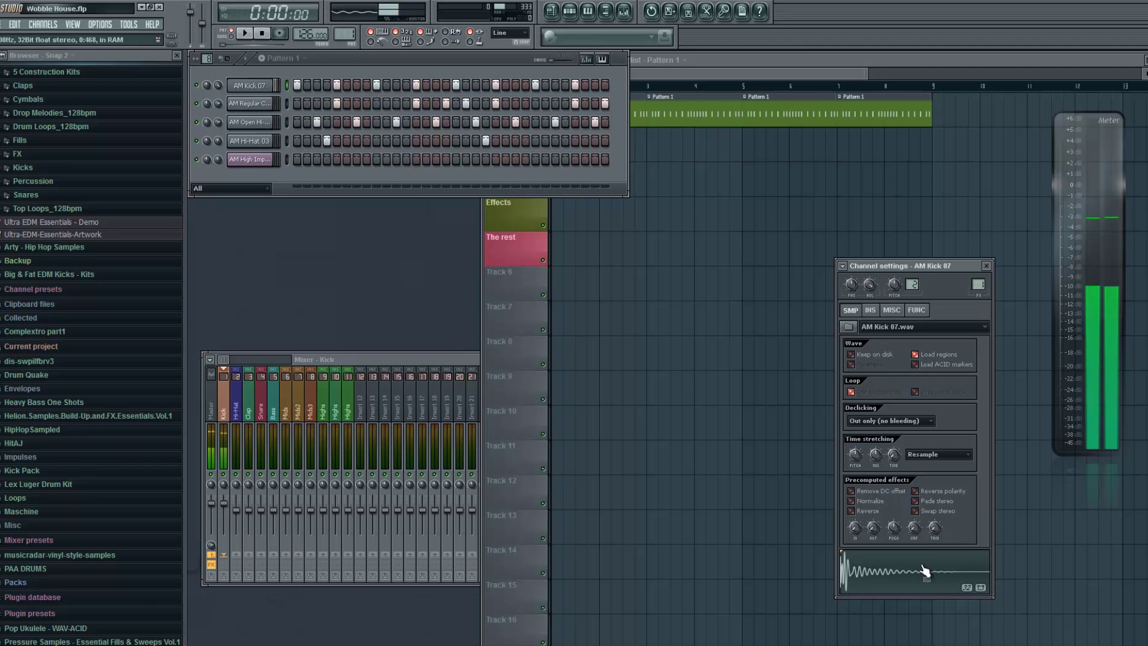
left_click(264, 108)
left_click(906, 584)
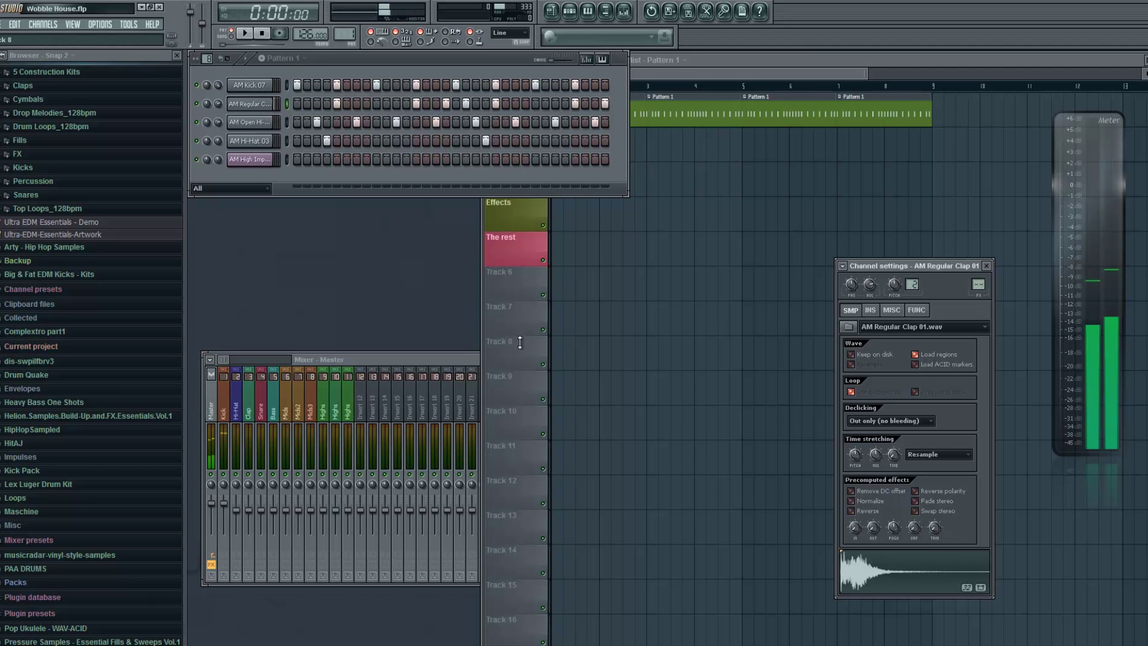
left_click(250, 122)
left_click(881, 564)
key("Down")
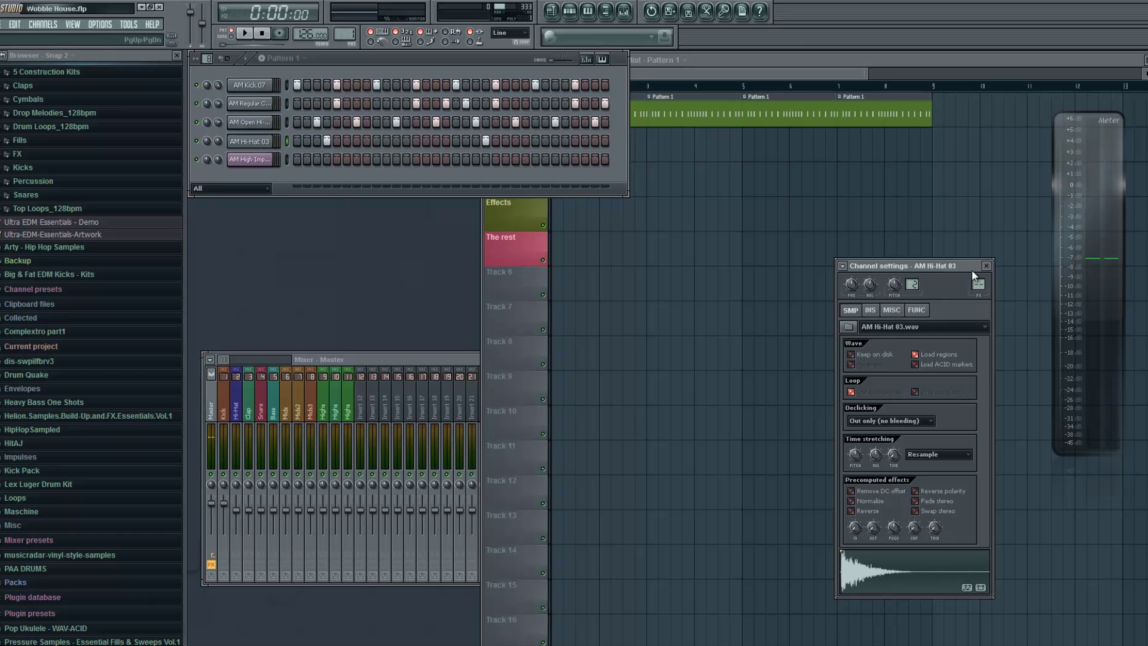
key("Down")
left_click(860, 541)
- Place the AM High Impact 01 clip at the start of the Bass track, leaving no stray clip on The rest track
left_click_drag(736, 184, 399, 181)
left_click(689, 250)
right_click(751, 248)
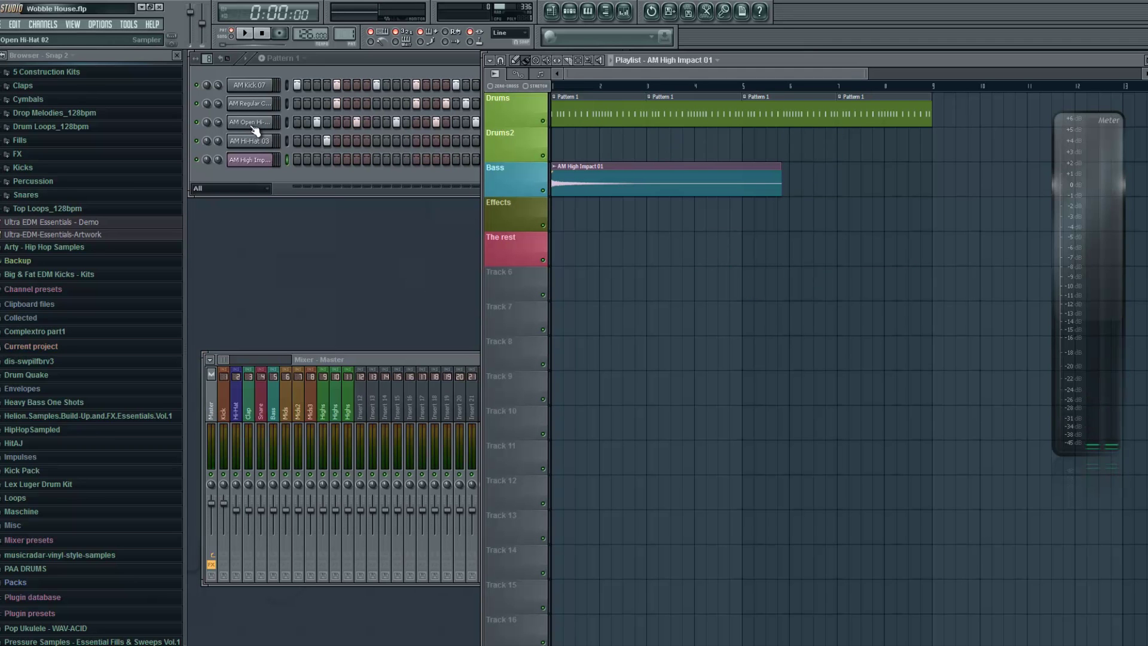
- Add a Massive instrument channel and create a new blank sound in it
left_click(38, 25)
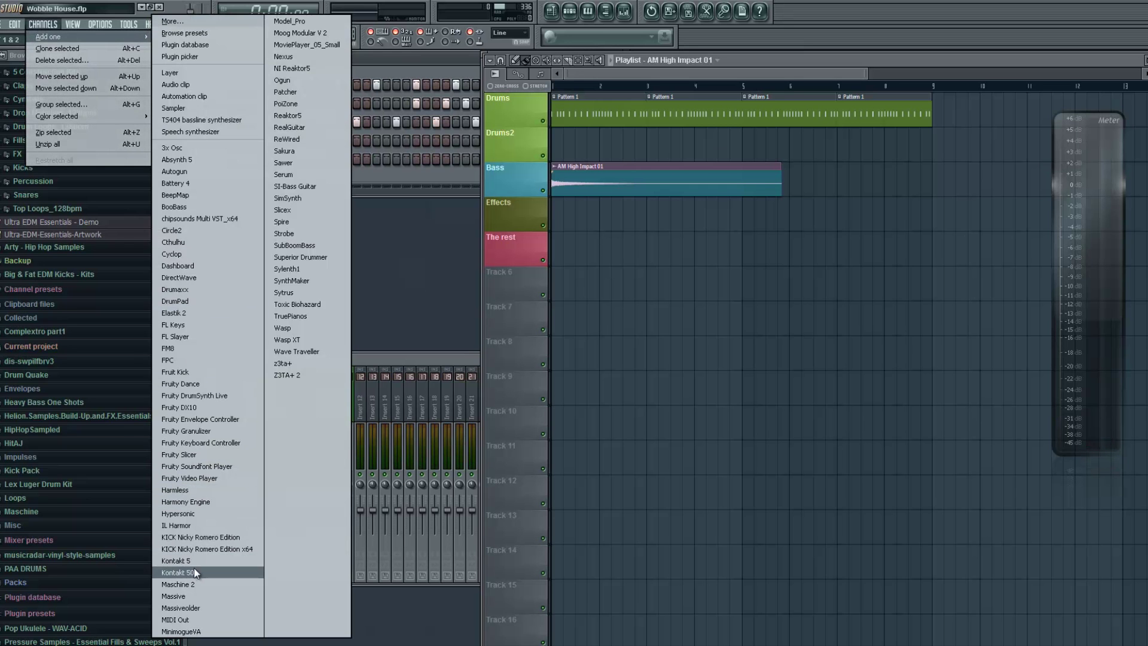
left_click(195, 594)
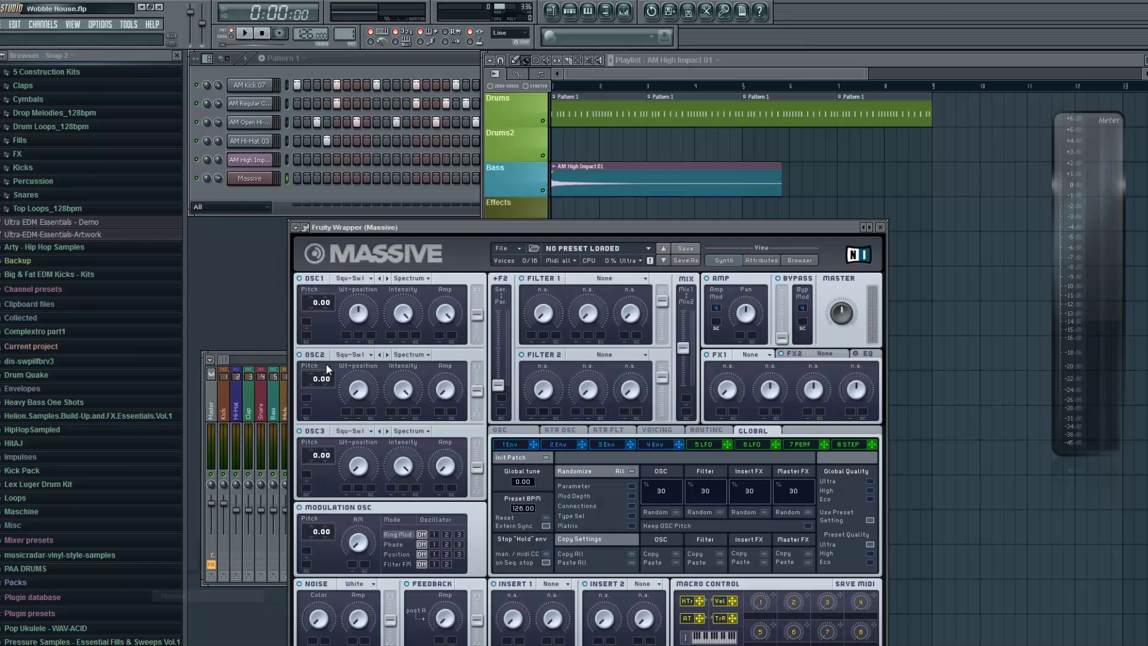
left_click_drag(464, 225, 499, 163)
left_click(510, 136)
left_click(528, 137)
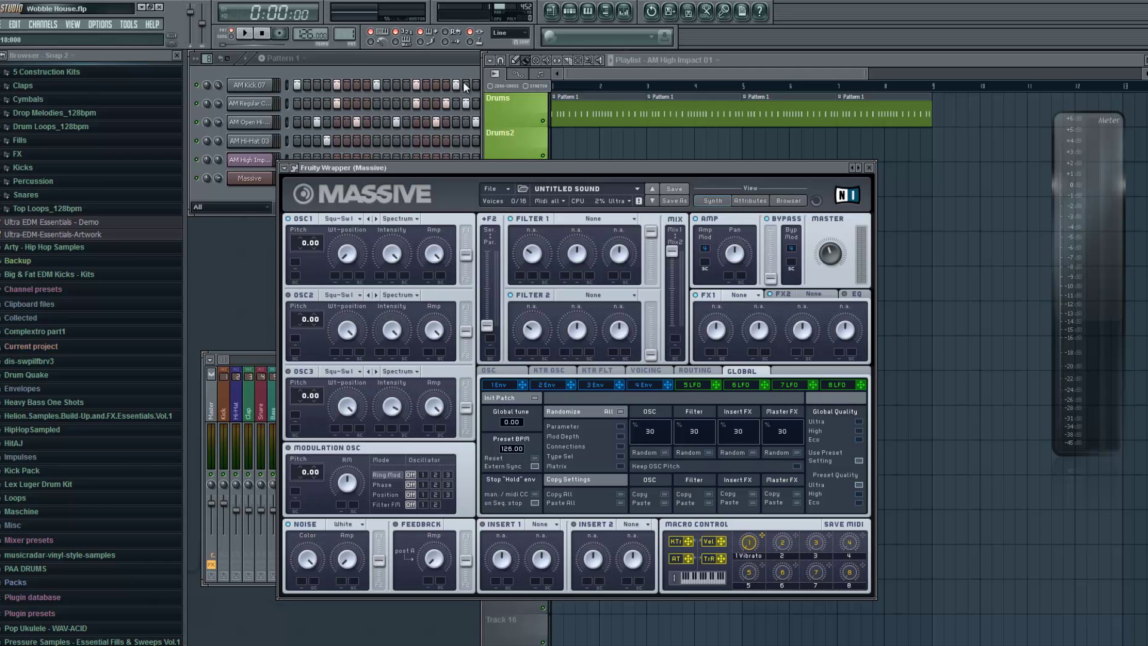
left_click(509, 190)
left_click(512, 191)
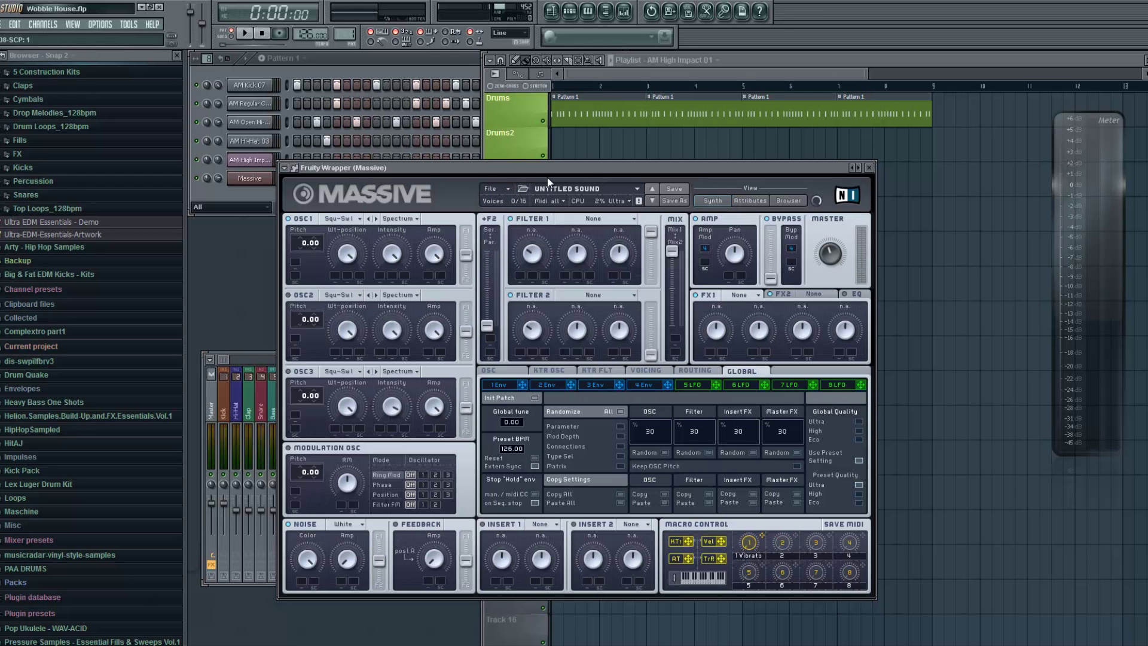
left_click(506, 187)
left_click(507, 190)
- Clear the modulation assignments from the vibrato rate and depth in the oscillator settings
left_click(496, 373)
right_click(751, 455)
left_click(762, 466)
right_click(752, 506)
left_click(760, 517)
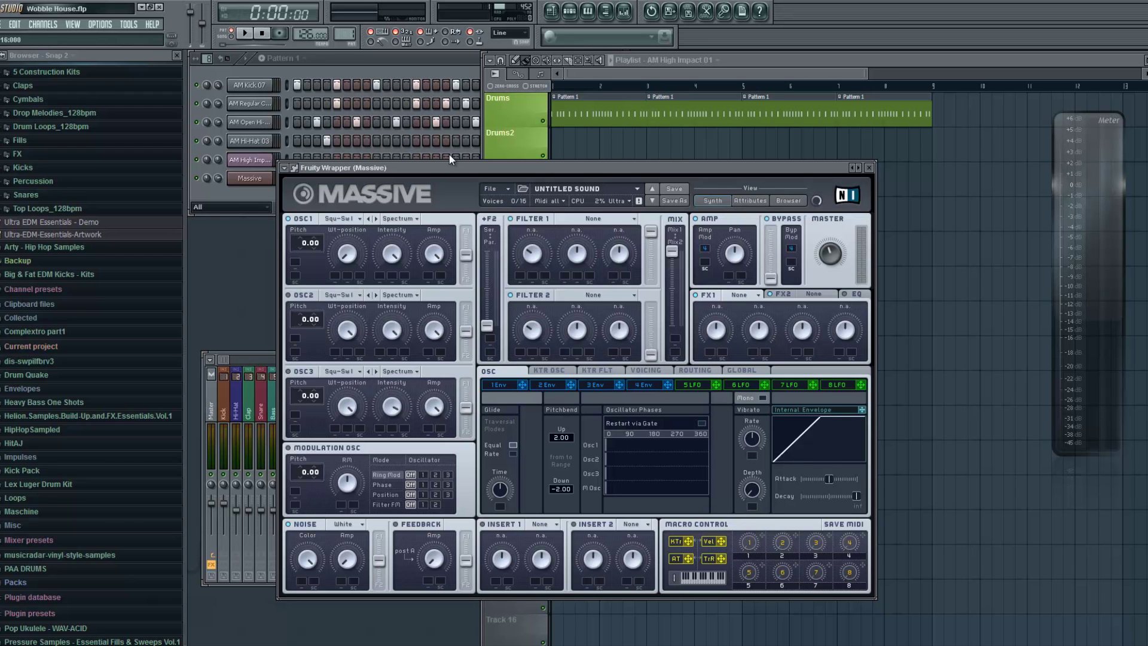
- Change modulator 5 from LFO to Performer
left_click_drag(445, 170, 475, 141)
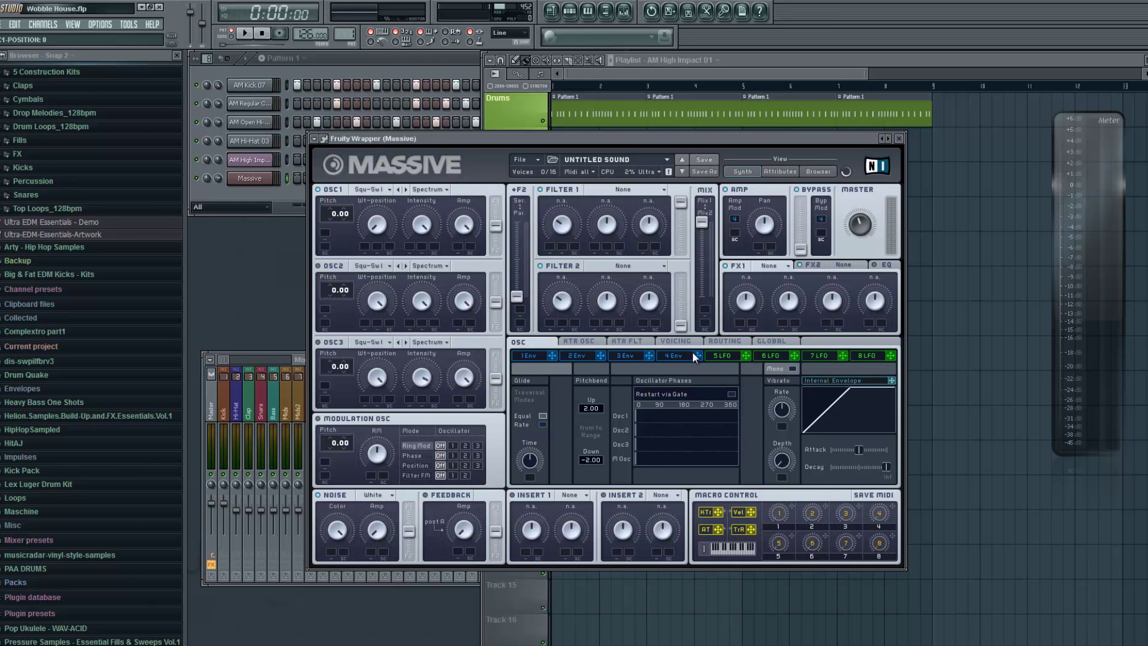
left_click(730, 353)
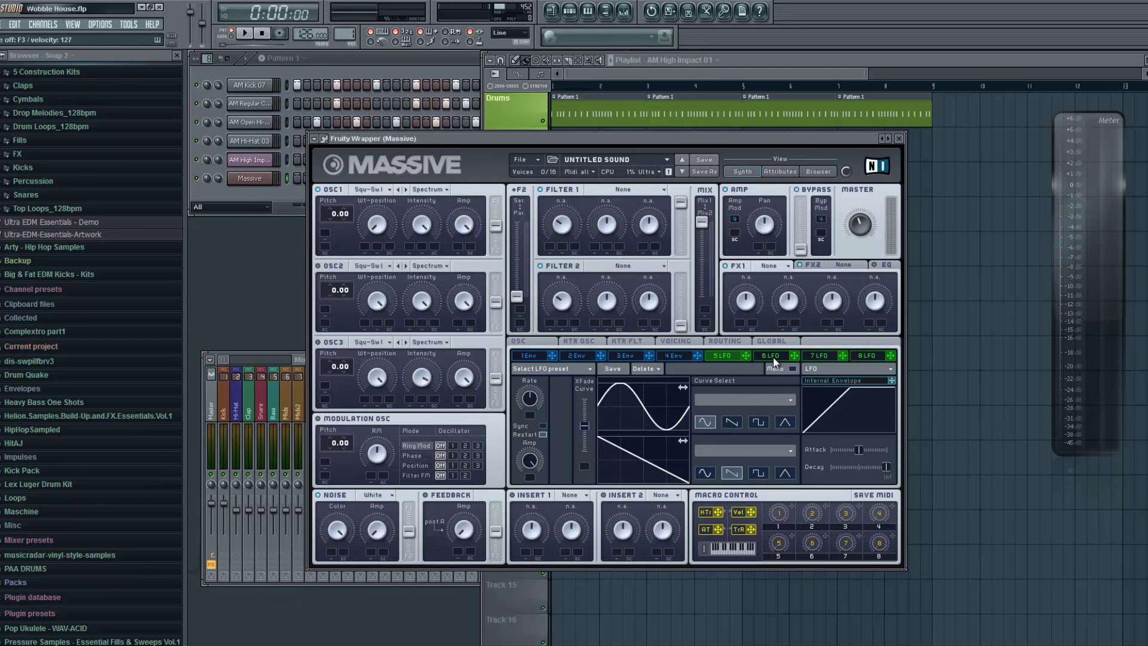
left_click(843, 368)
left_click(829, 380)
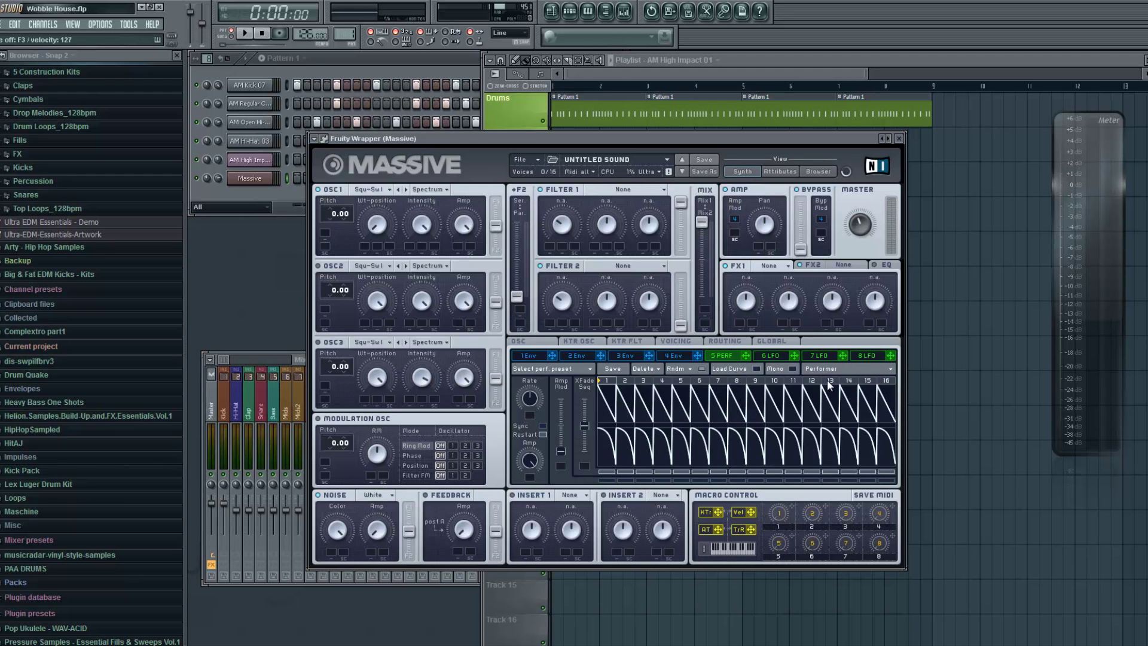
- Shorten the performer's active range to step 1 and load a rise-and-fall curve into that step
left_click_drag(878, 386, 603, 381)
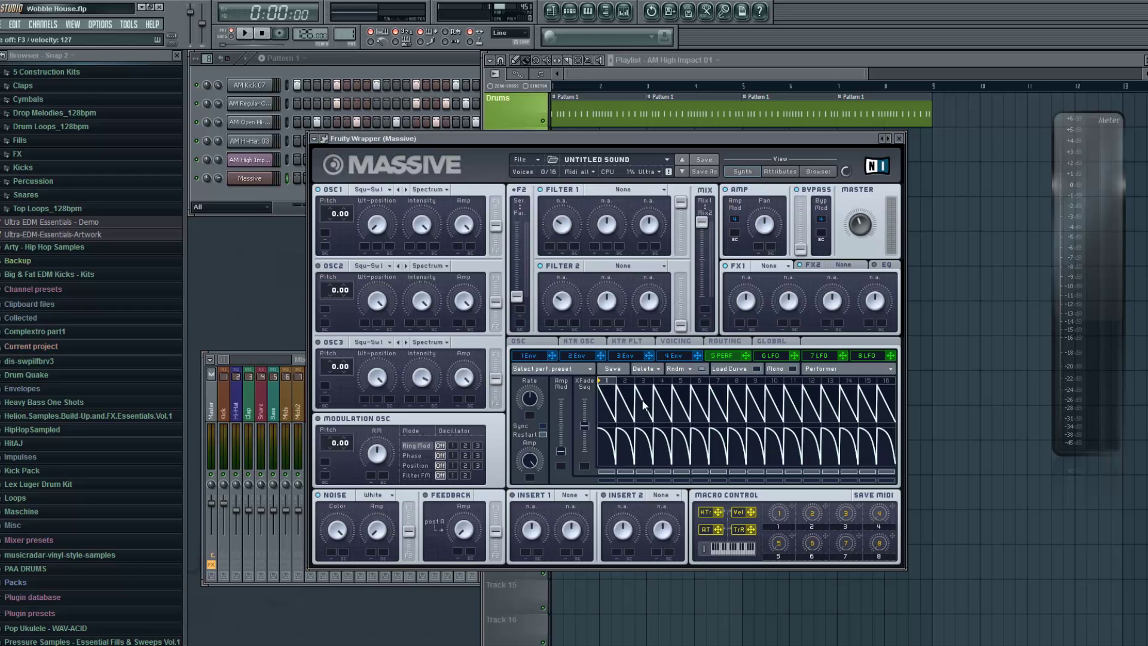
left_click(741, 369)
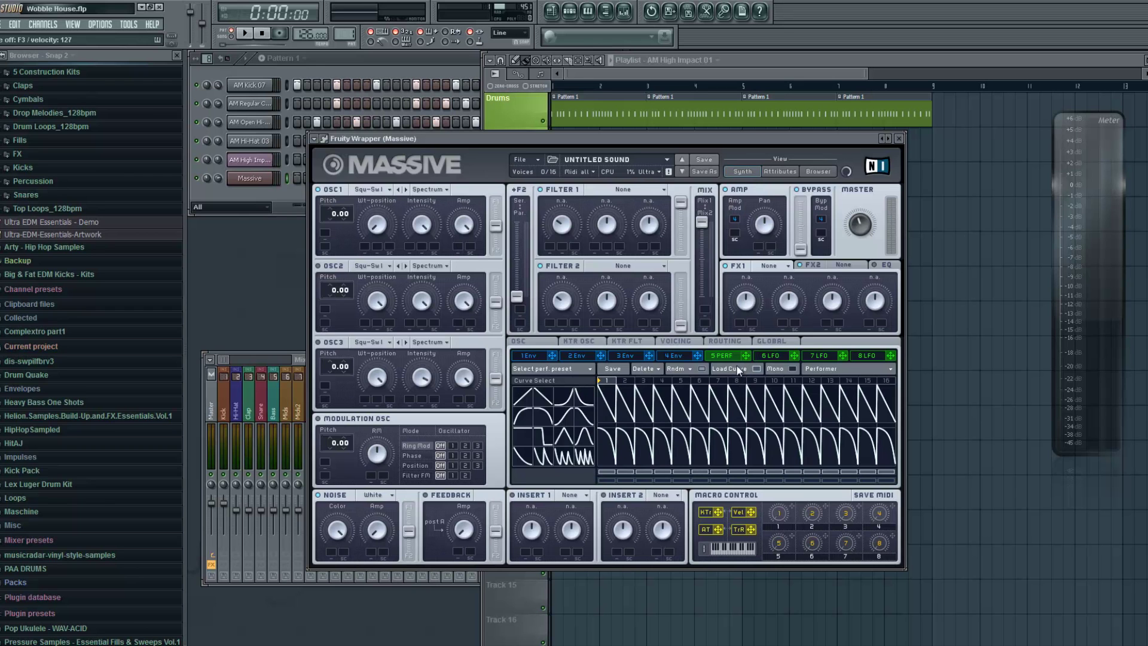
left_click_drag(586, 437, 610, 405)
- Assign modulator 5 to oscillator 1's amp, turn the amp fully down and set its modulation range to full
left_click_drag(657, 344, 458, 246)
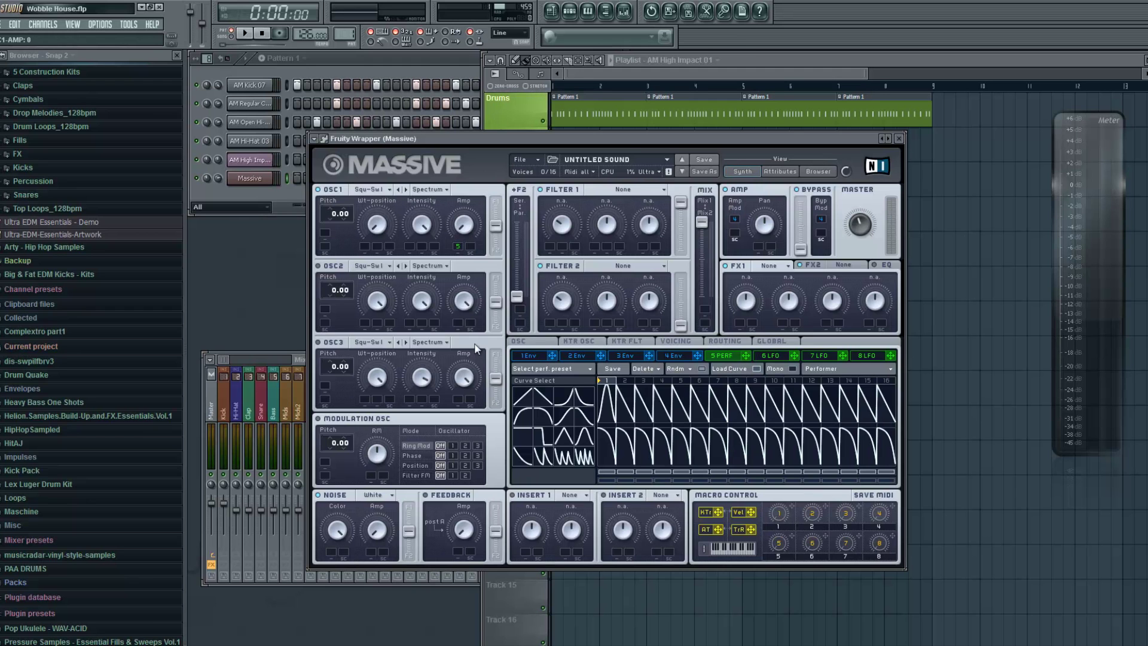
left_click_drag(497, 86, 479, 331)
left_click_drag(464, 221, 465, 209)
left_click_drag(459, 249, 457, 191)
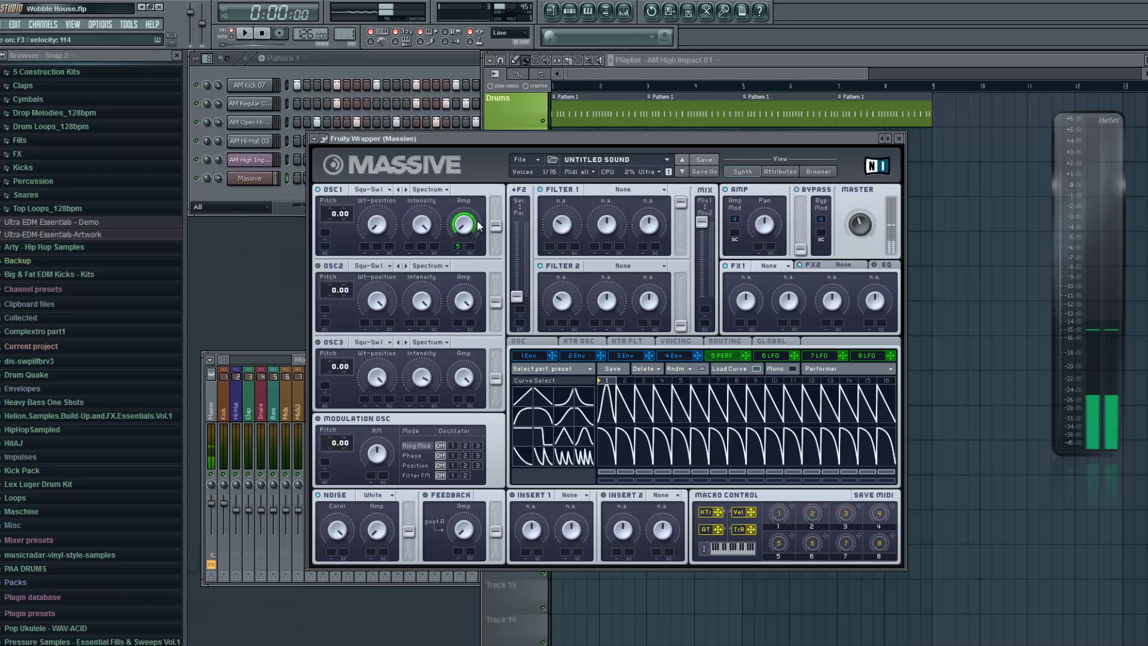
left_click(745, 371)
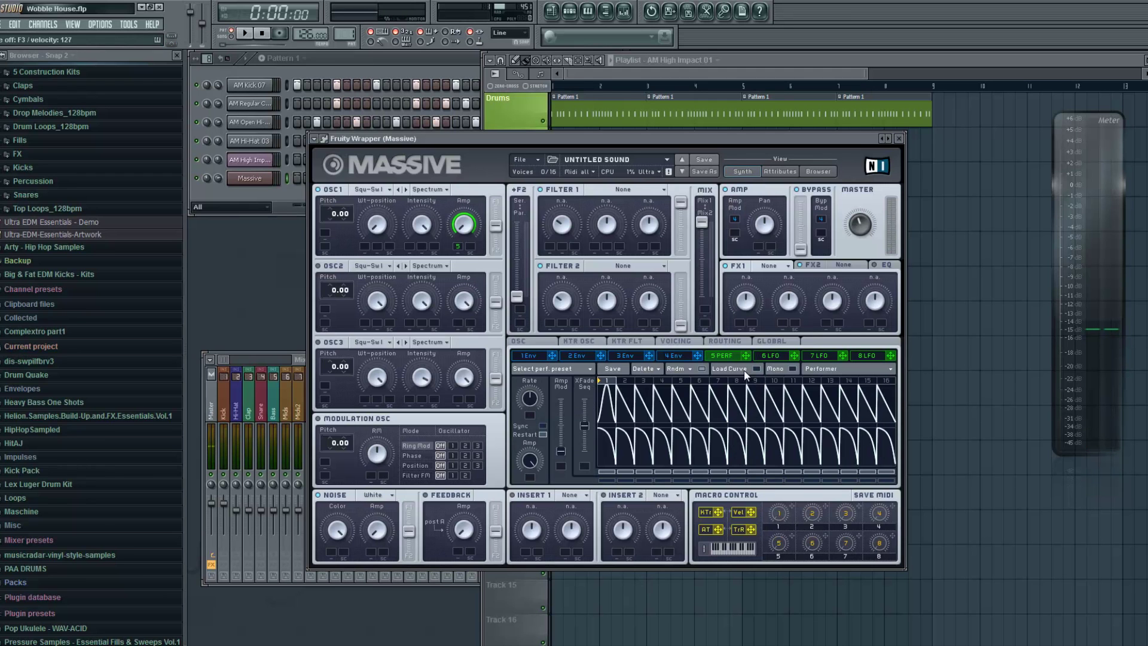
- Sync the performer's rate to the tempo with a ratio of 1/4
left_click(543, 426)
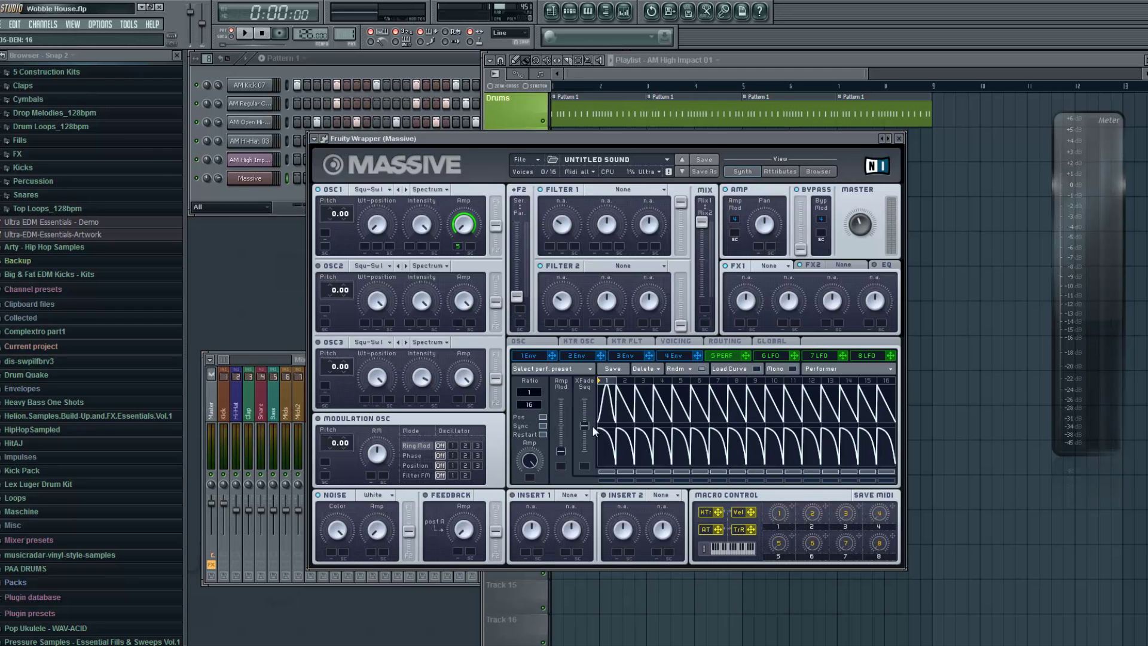
left_click(545, 426)
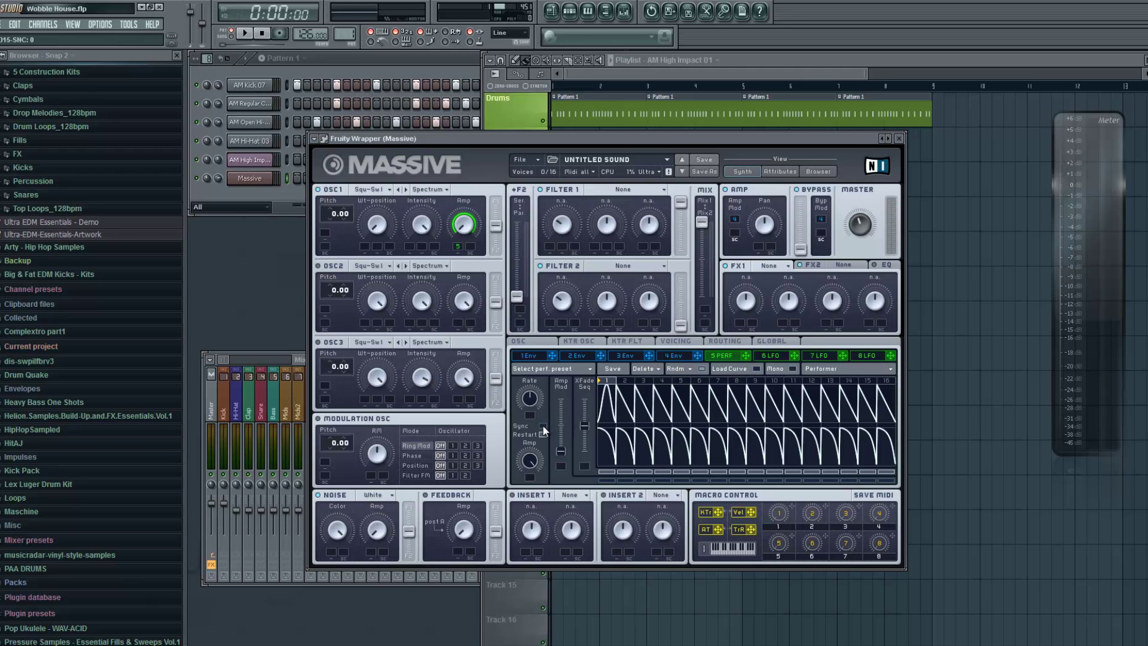
left_click(543, 426)
scroll(536, 404, "down", 12)
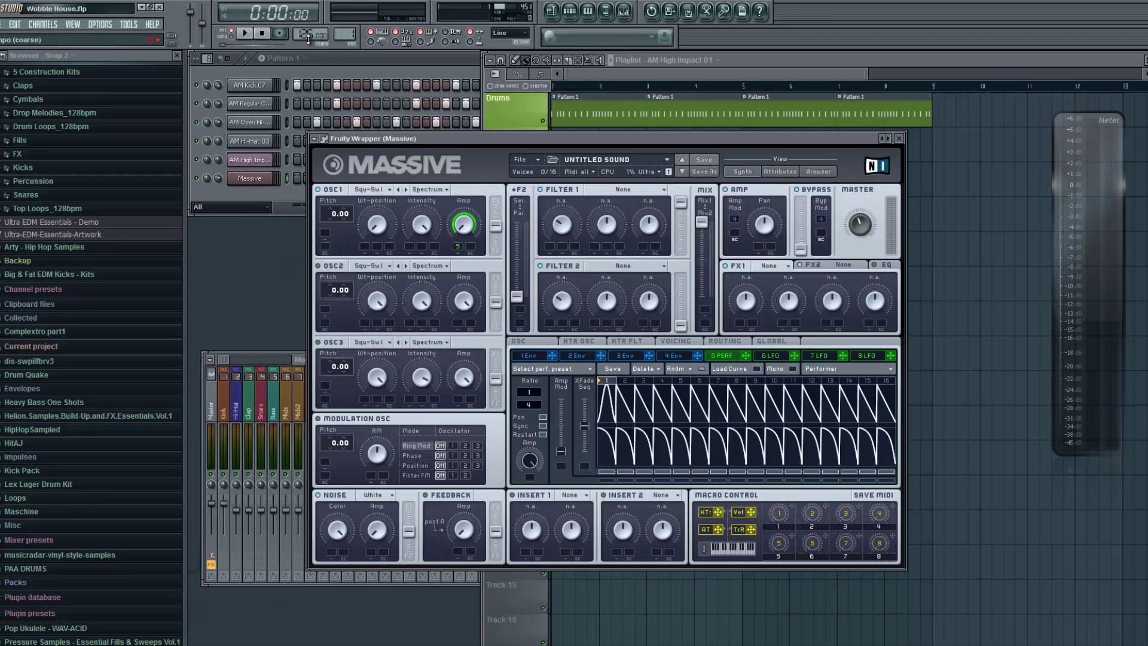
- Try a performer ratio of 1/8 on the bass sound, and set it back to 1/4
left_click(393, 61)
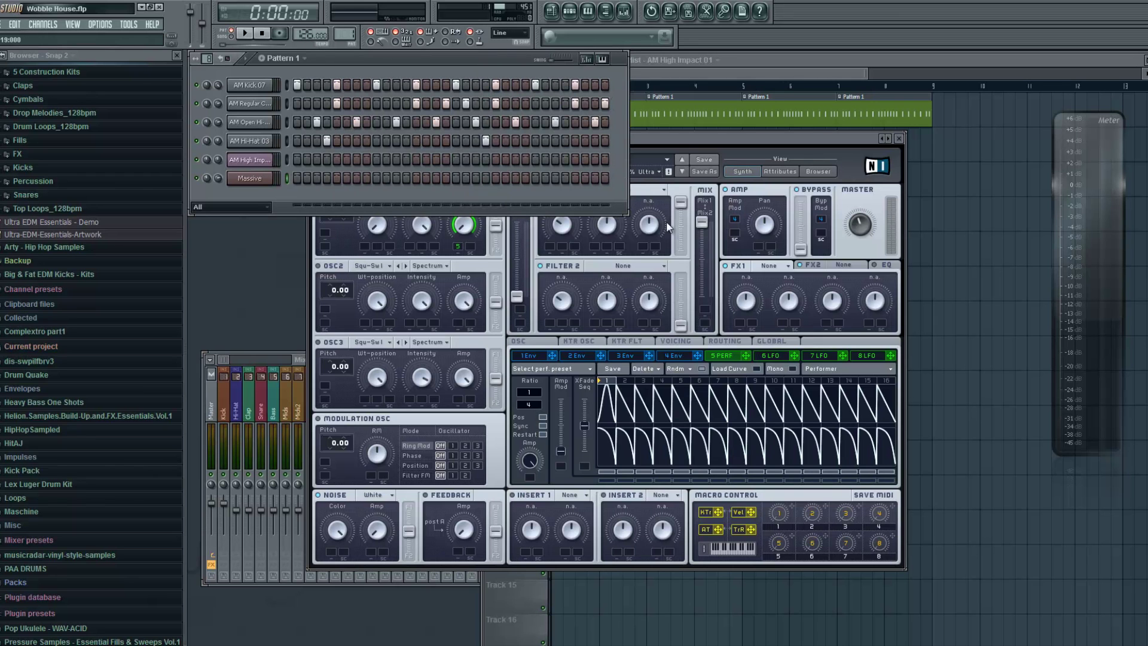
left_click(674, 139)
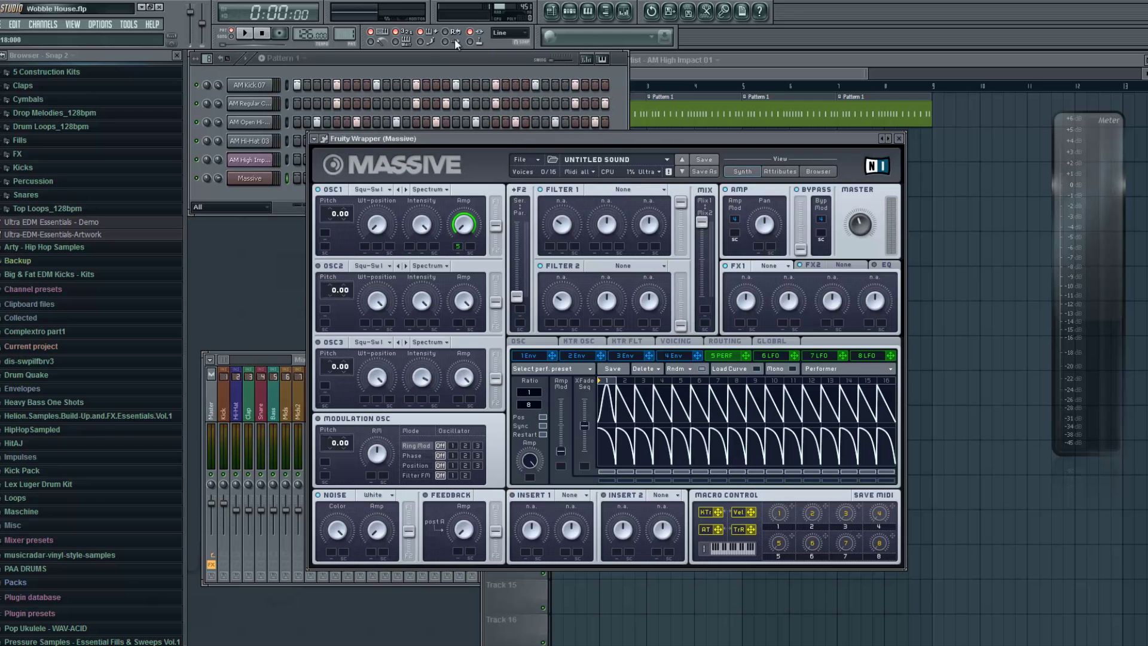
left_click(444, 61)
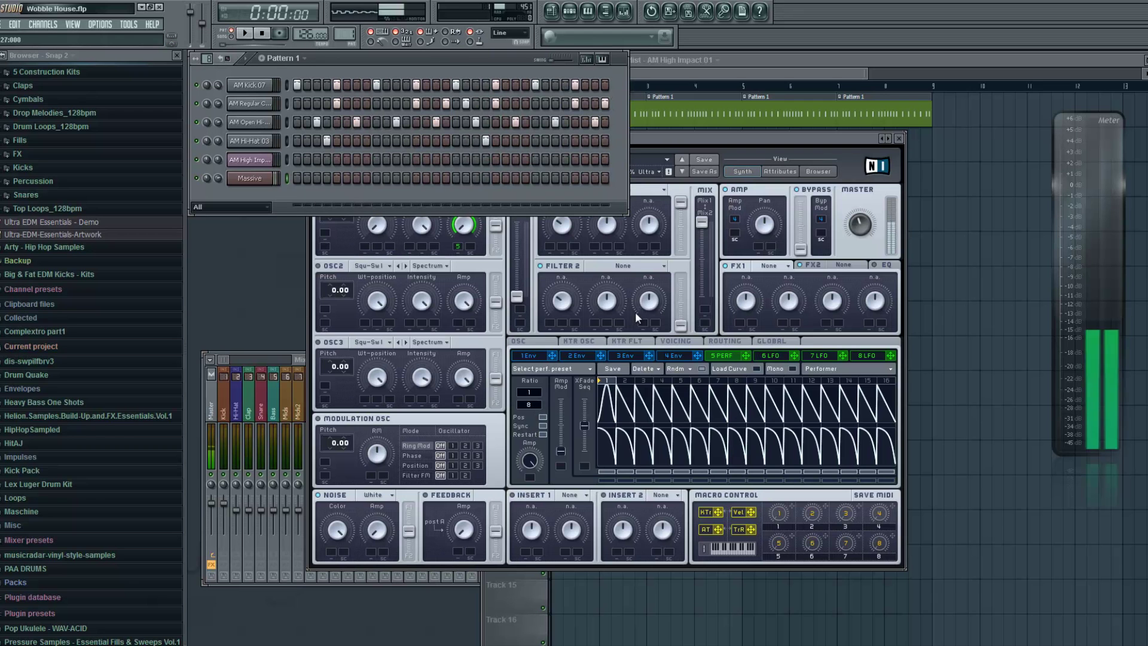
left_click(540, 404)
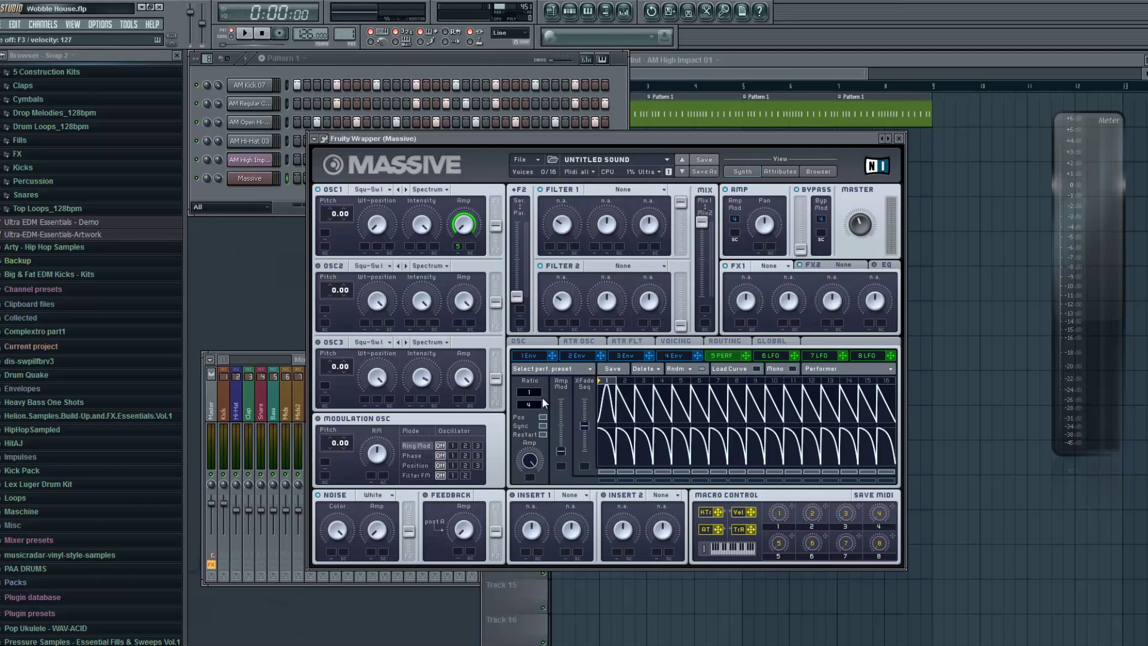
left_click_drag(535, 404, 535, 398)
- Look at the settings of envelope 4 and return to the performer on modulator 5
left_click(678, 355)
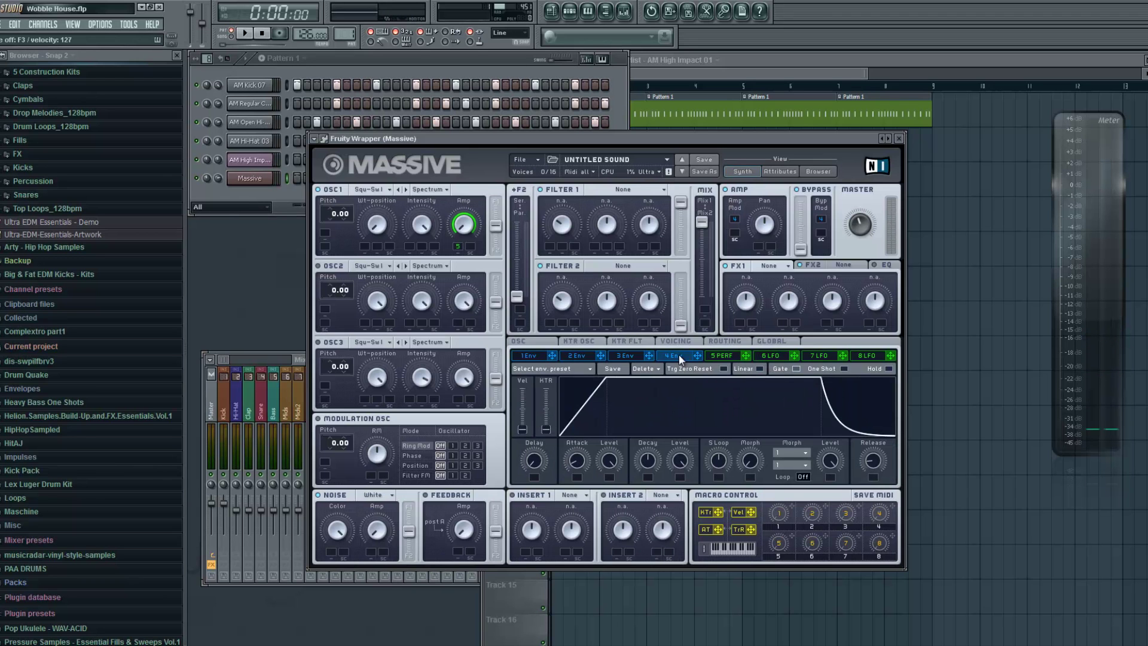
left_click(725, 356)
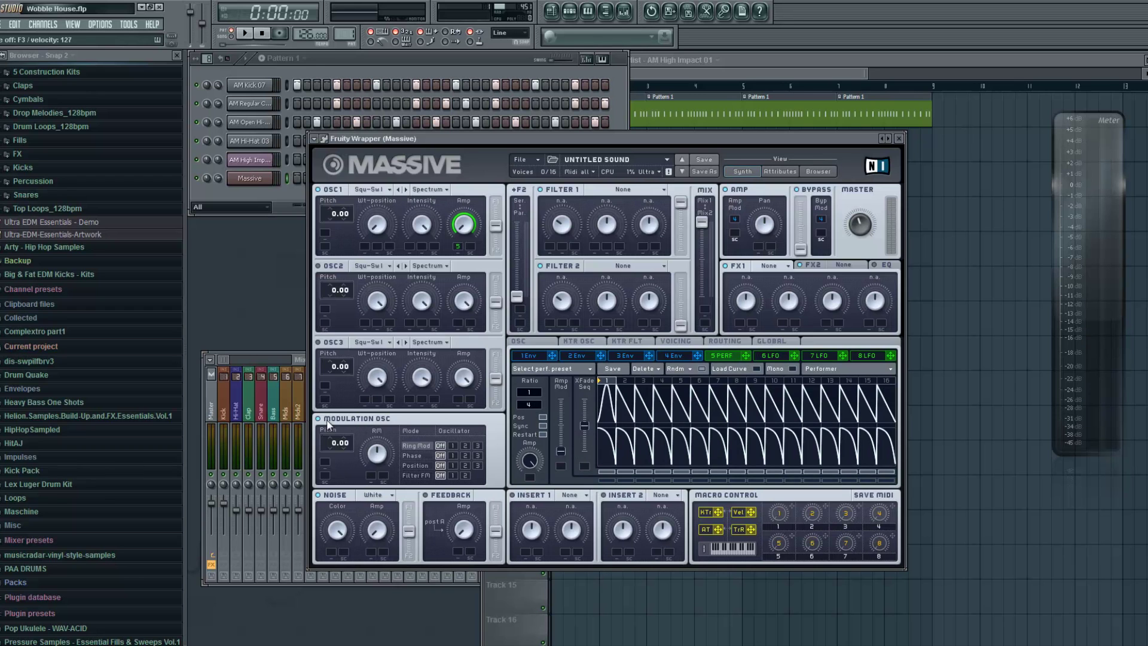
- Enable oscillator 3 with the Sin-Triangle wavetable and turn its amp down
left_click(321, 342)
left_click(372, 345)
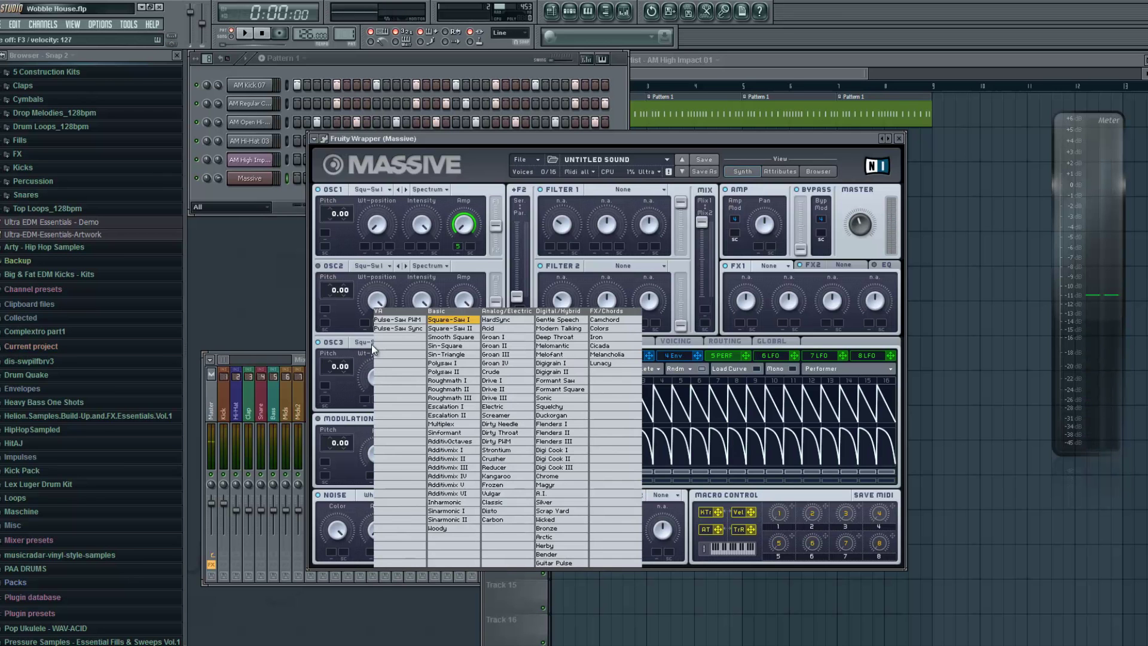
left_click(463, 355)
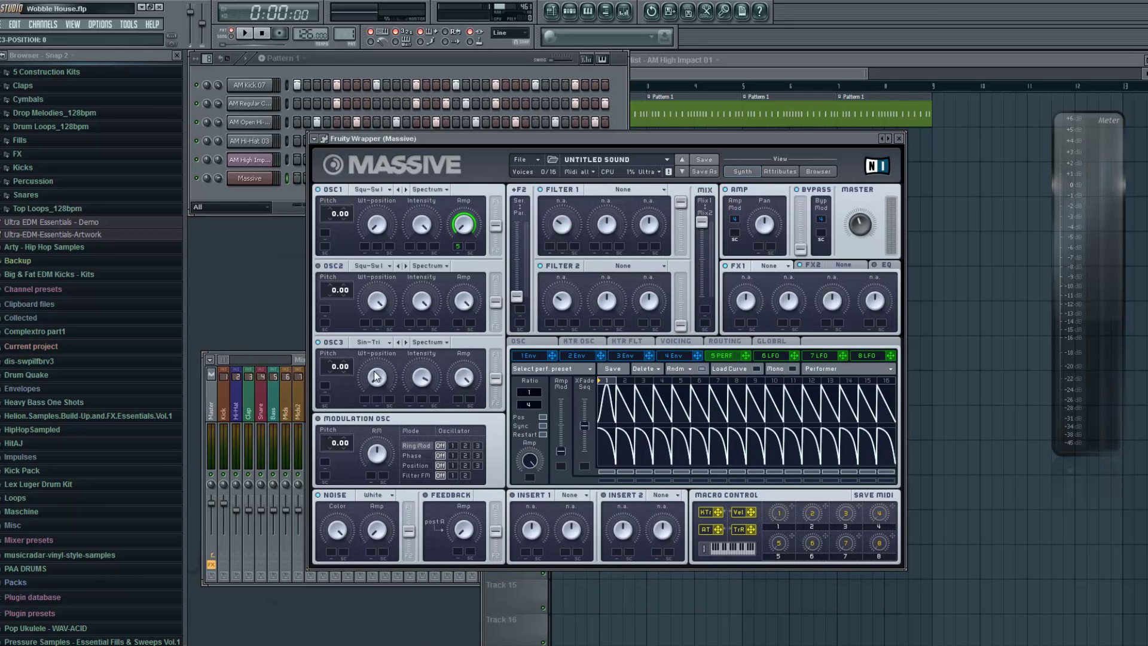
left_click(327, 190)
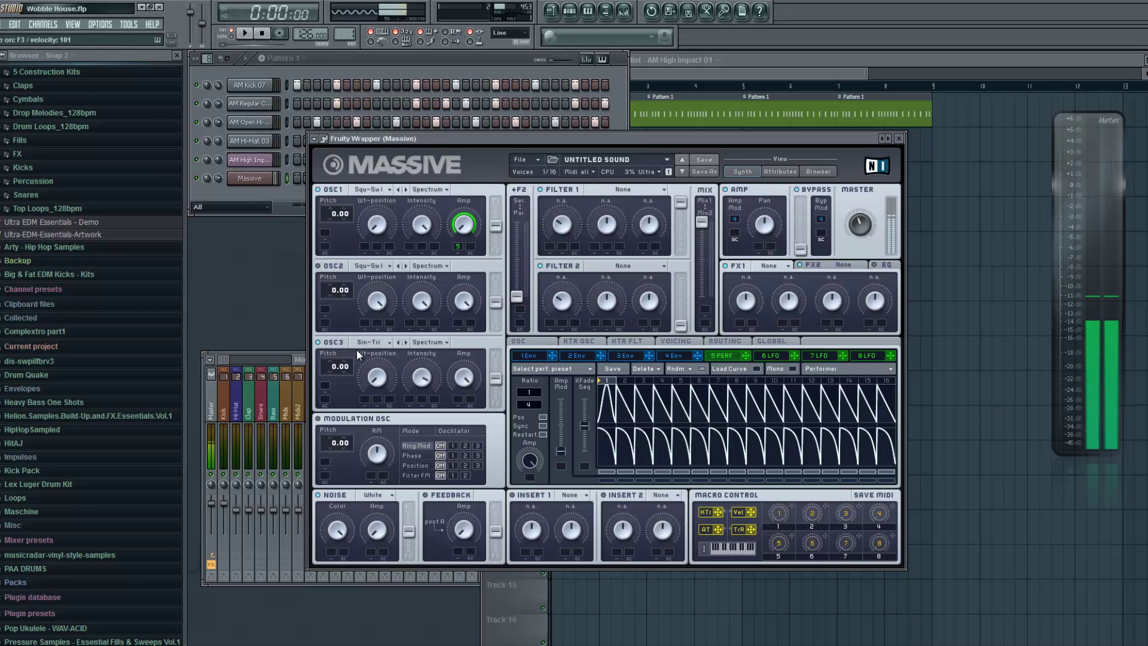
left_click_drag(456, 389, 493, 502)
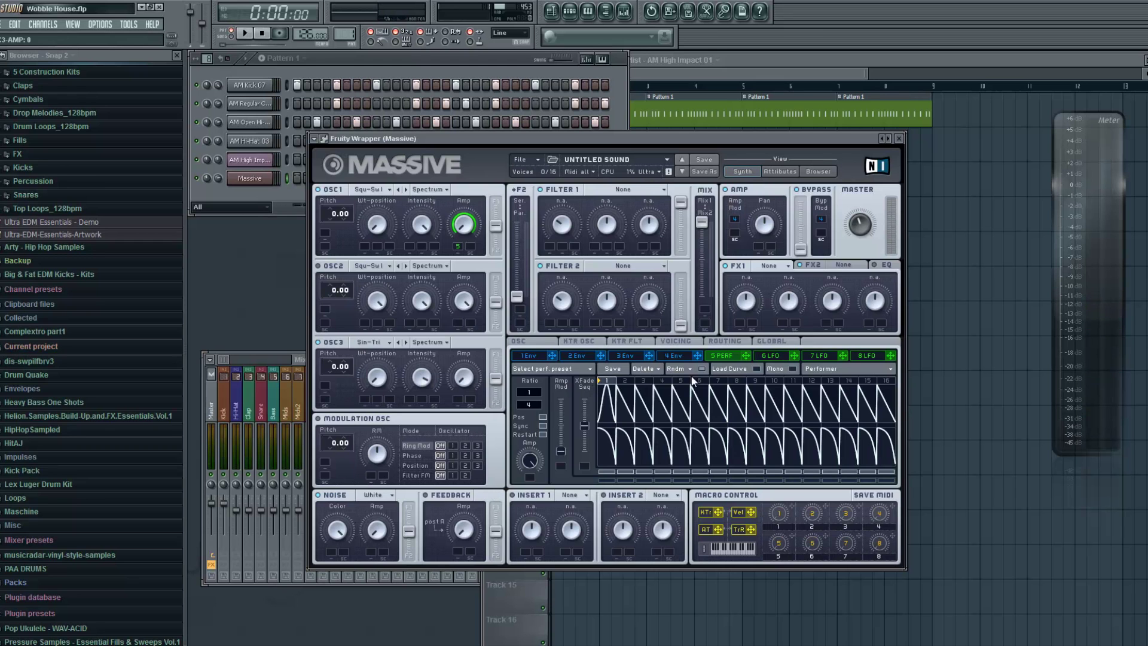
- Assign the performer on modulator 5 to oscillator 3's amp and set its modulation depth
left_click_drag(746, 355, 467, 364)
left_click(318, 190)
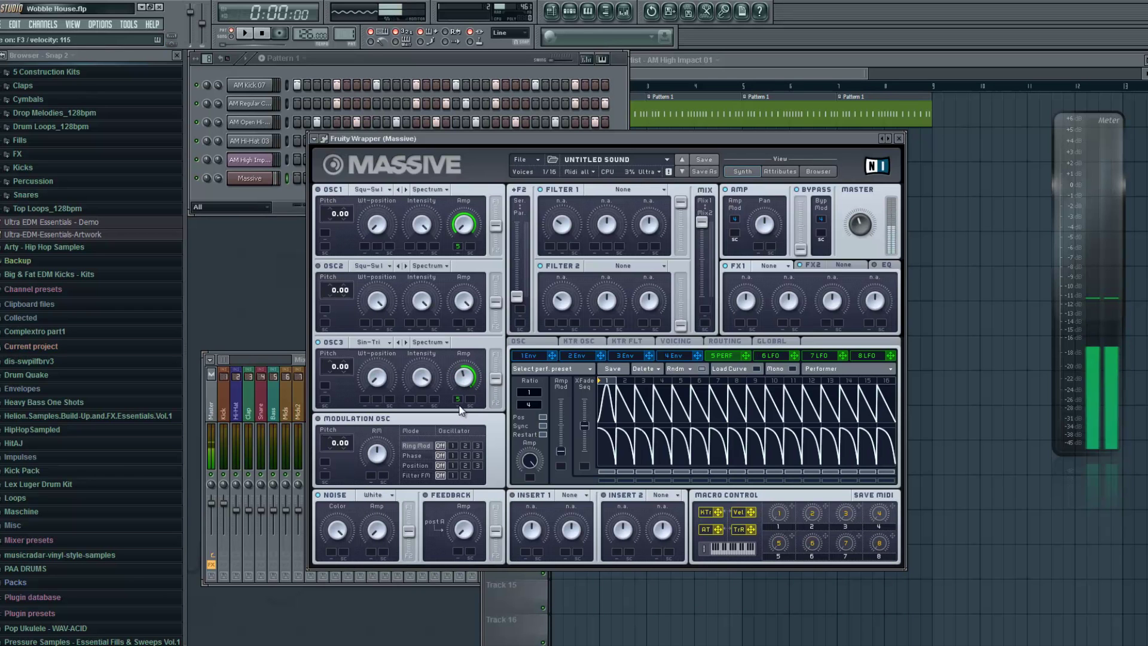
left_click_drag(469, 390, 465, 368)
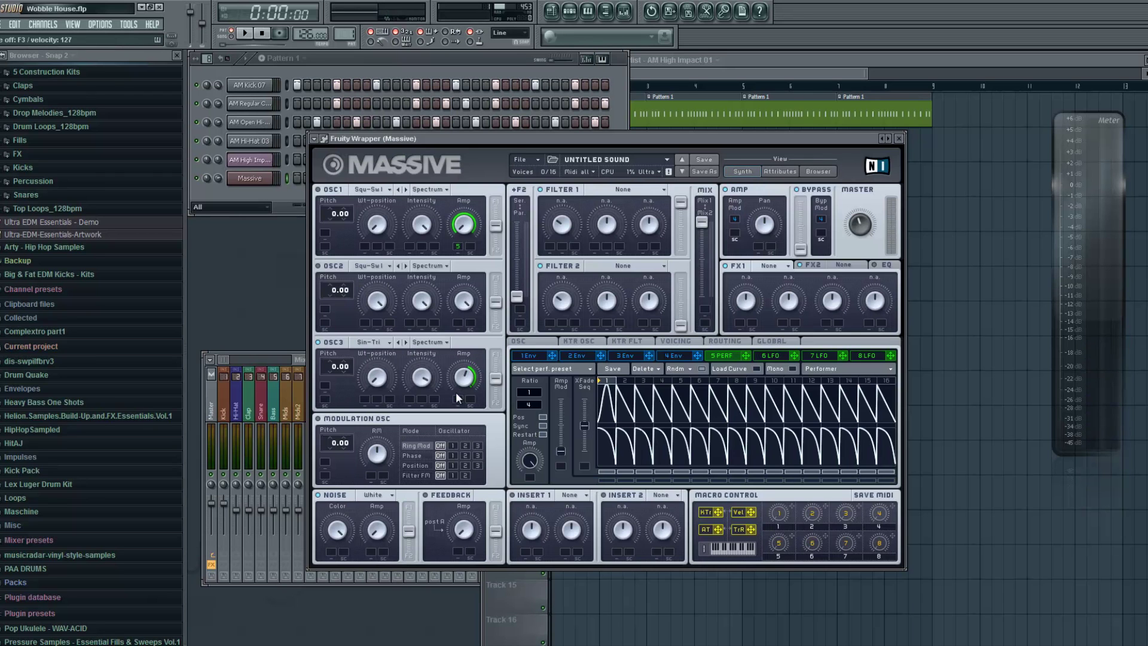
- Set up the modulation oscillator in Phase mode on oscillator 1, with modulator 5 driving its phase amount and a pitch of 12.00
left_click(318, 189)
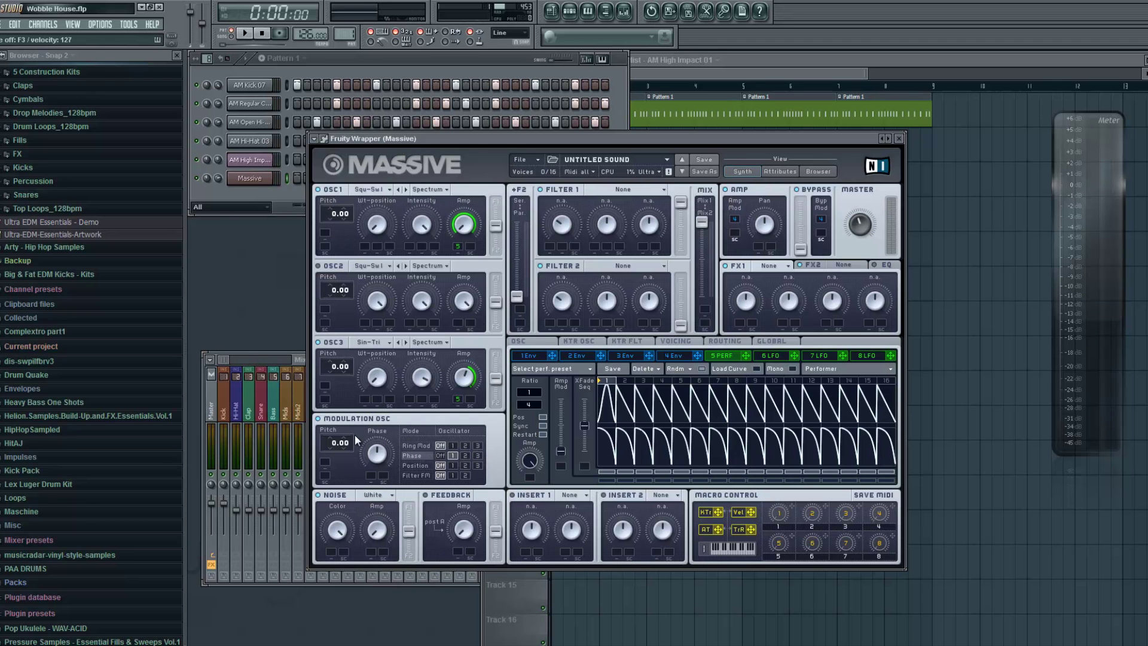
mouse_move(378, 454)
left_mouse_down()
mouse_move(390, 411)
mouse_move(392, 478)
mouse_move(383, 465)
left_mouse_up()
left_click_drag(747, 354, 383, 454)
left_click_drag(371, 475, 390, 433)
left_click_drag(383, 452, 329, 450)
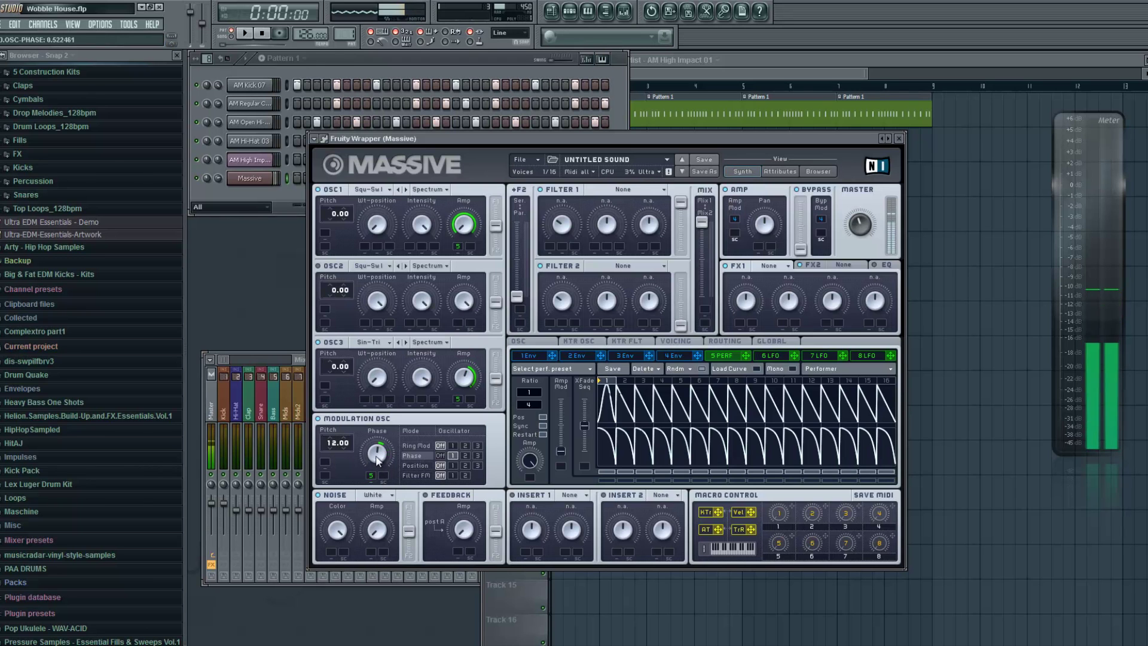
- Lower oscillators 1 and 3 to a pitch of -12.00 and fine-tune the modulation oscillator's phase amount
left_click_drag(333, 220, 333, 230)
left_click_drag(332, 356, 333, 378)
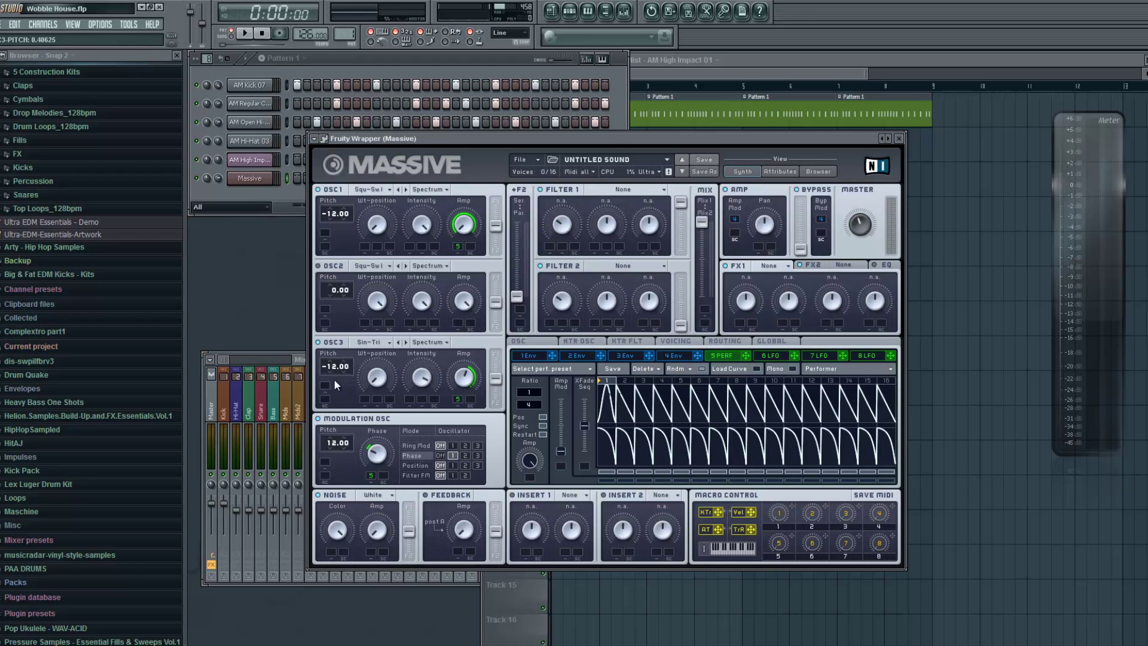
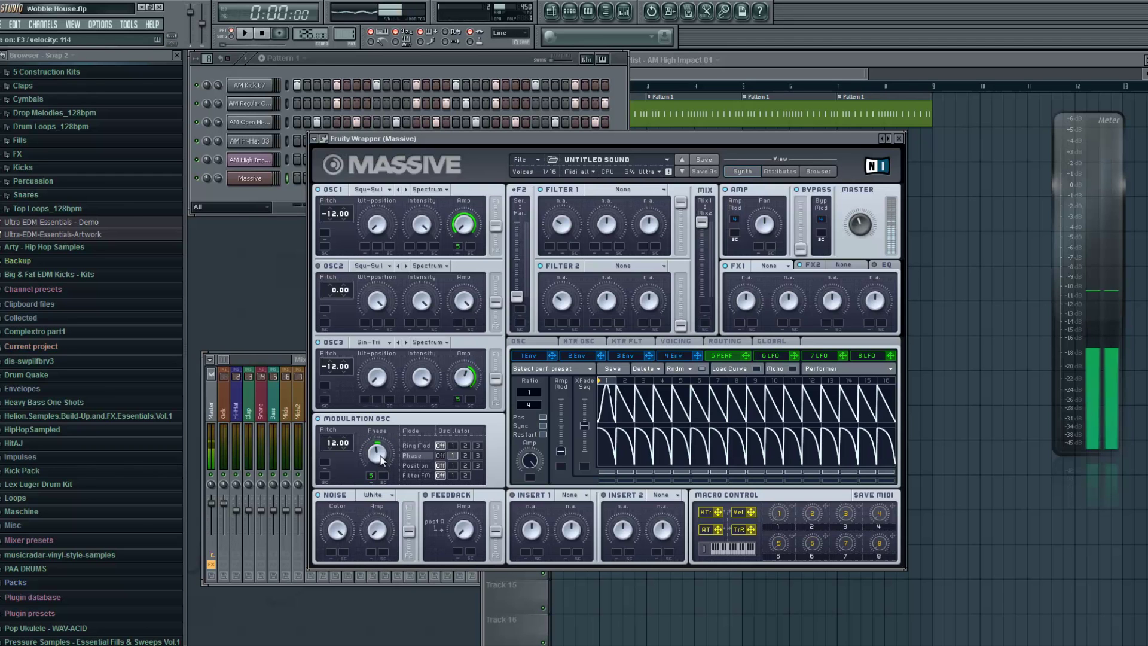
left_click_drag(378, 450, 380, 455)
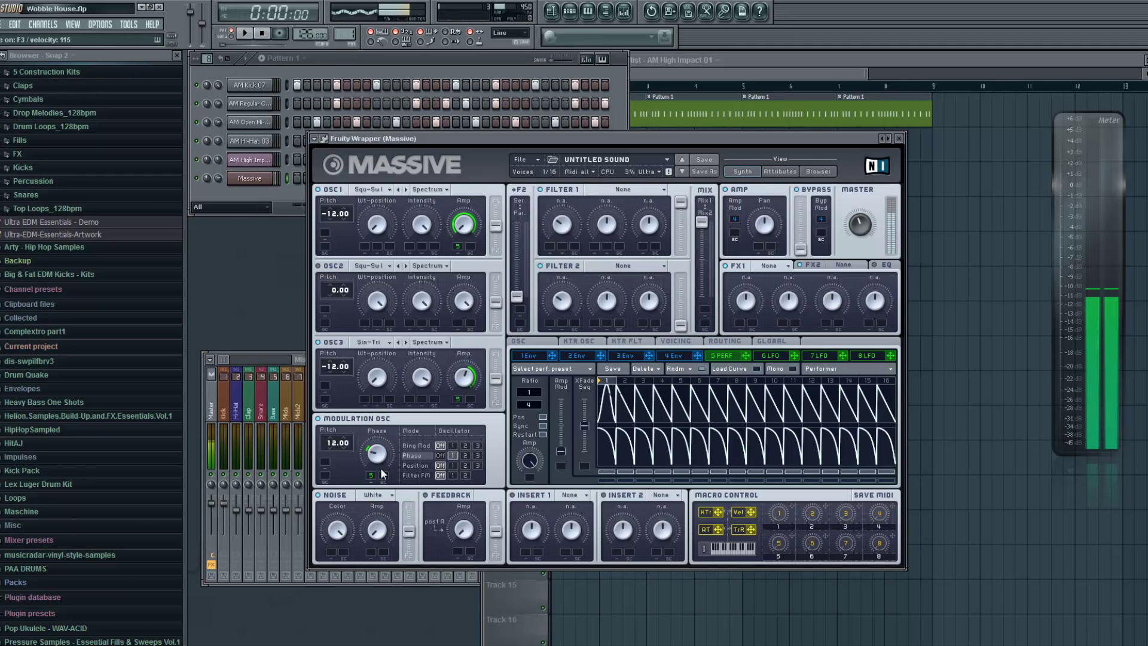
left_click_drag(377, 456, 376, 453)
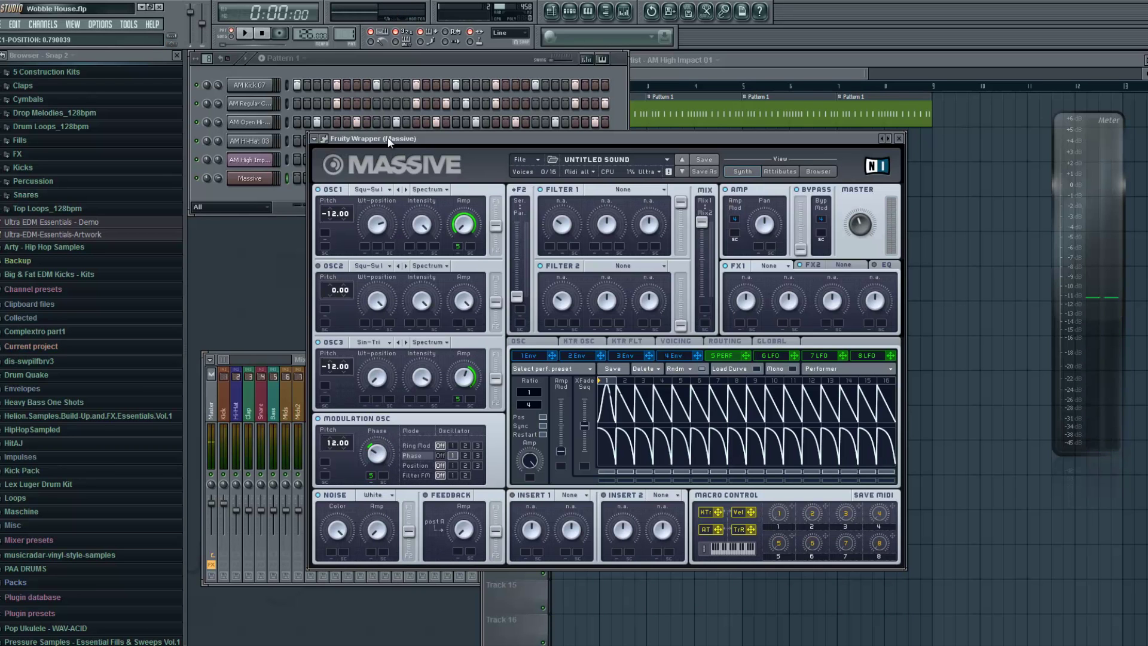
left_click_drag(387, 142, 392, 121)
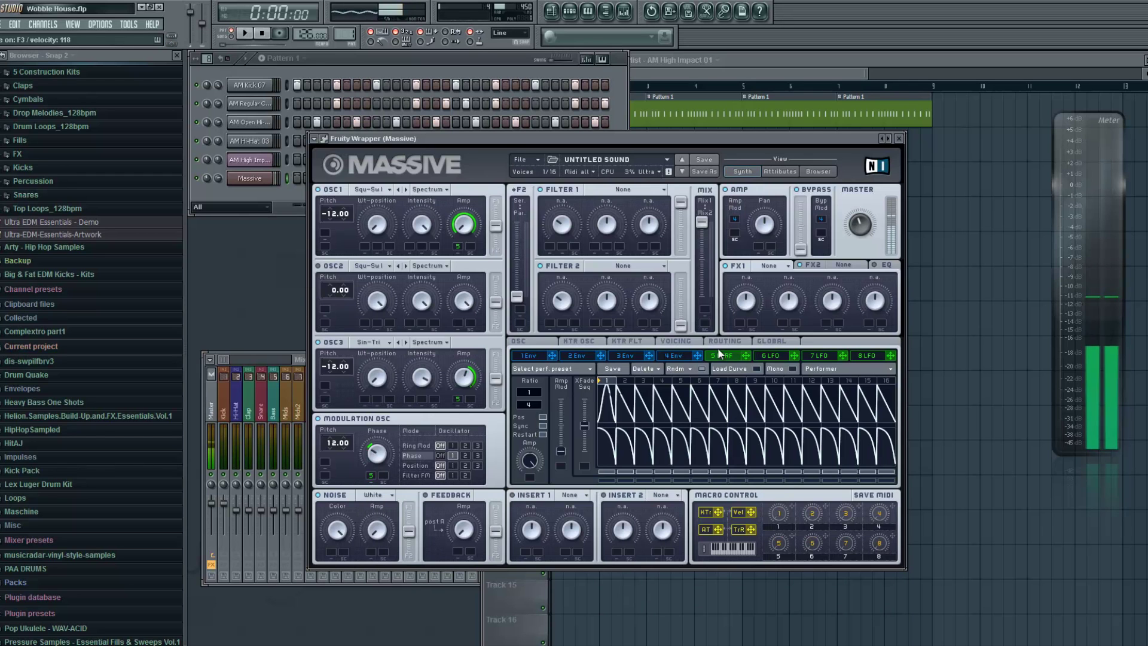
- Load the Brauner Tube effect in FX1 and adjust its drive and dry/wet amounts
left_click(777, 267)
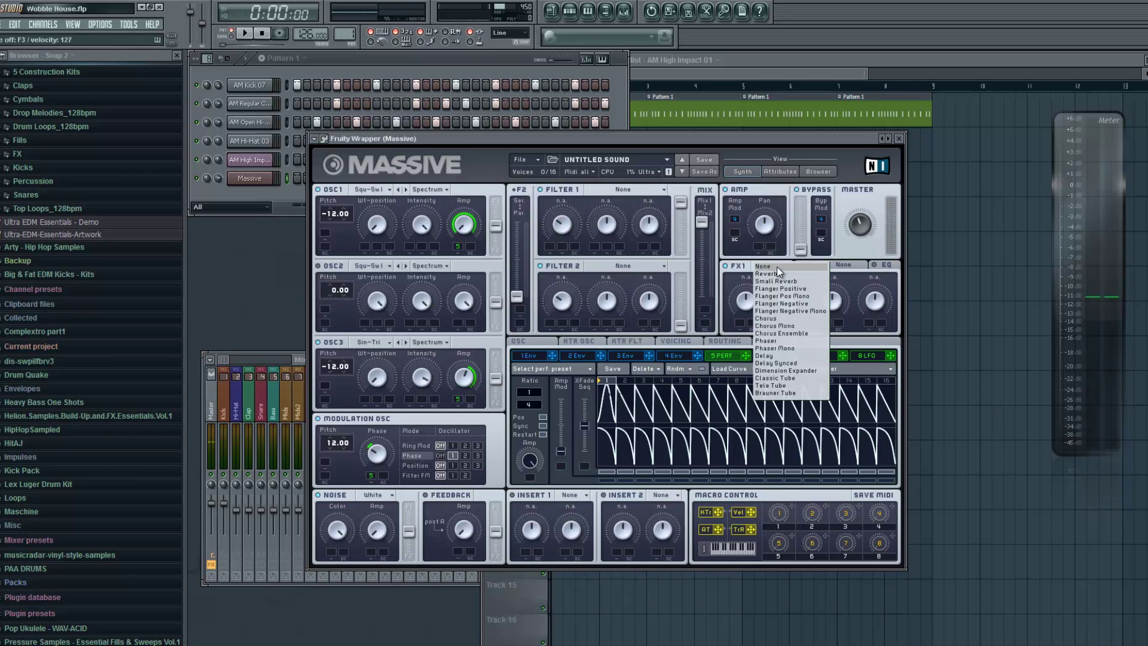
left_click(775, 393)
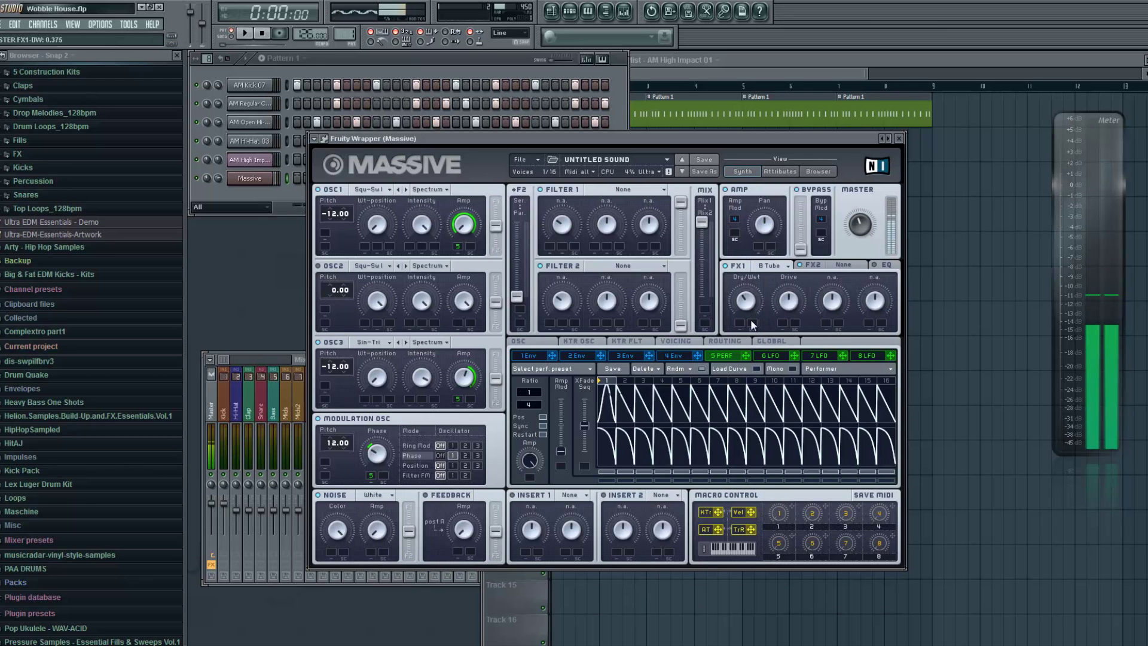
left_click_drag(787, 300, 746, 308)
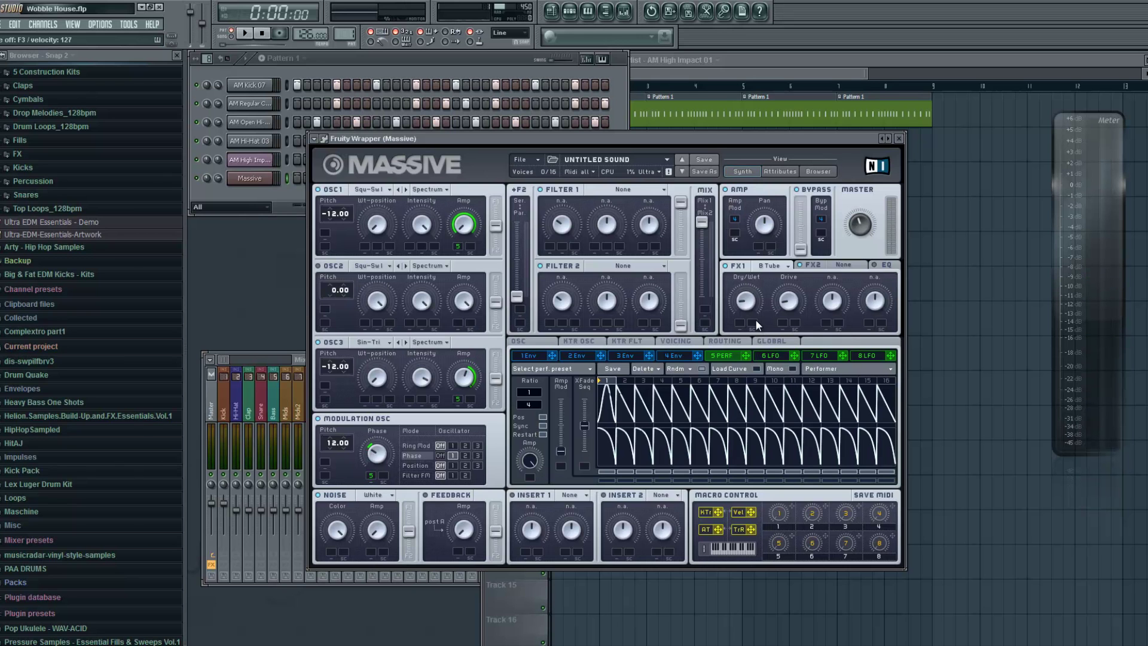
- Load the Dimension Expander in FX2, adjusting its dry/wet and size, and raise the EQ's high shelf
left_click(813, 266)
left_click(838, 266)
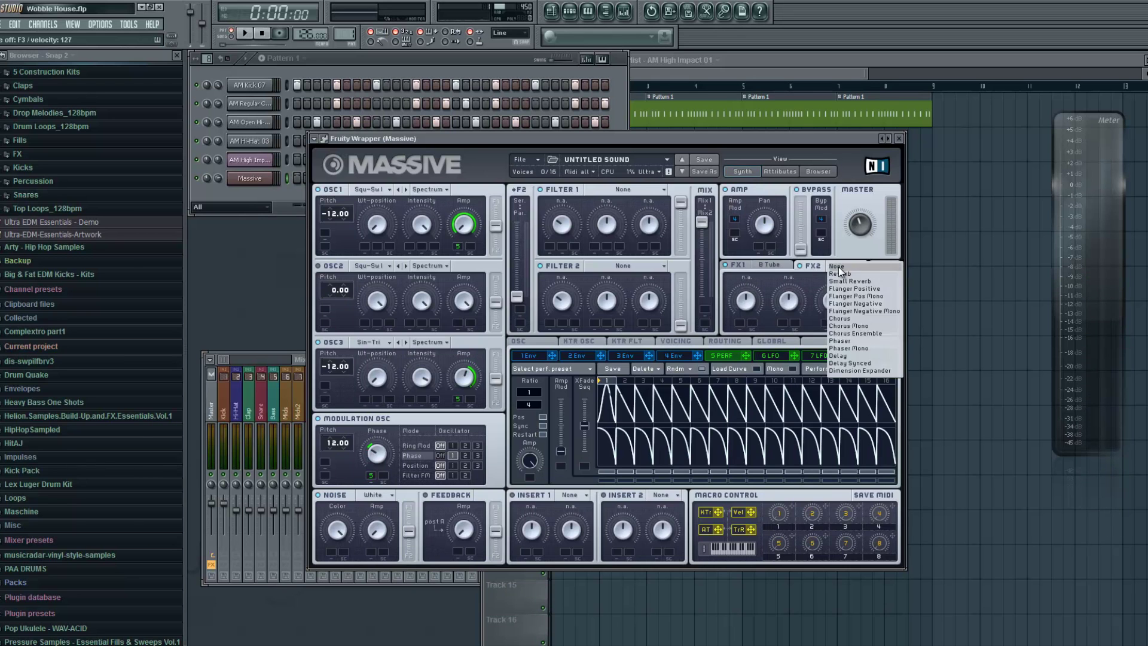
left_click(849, 368)
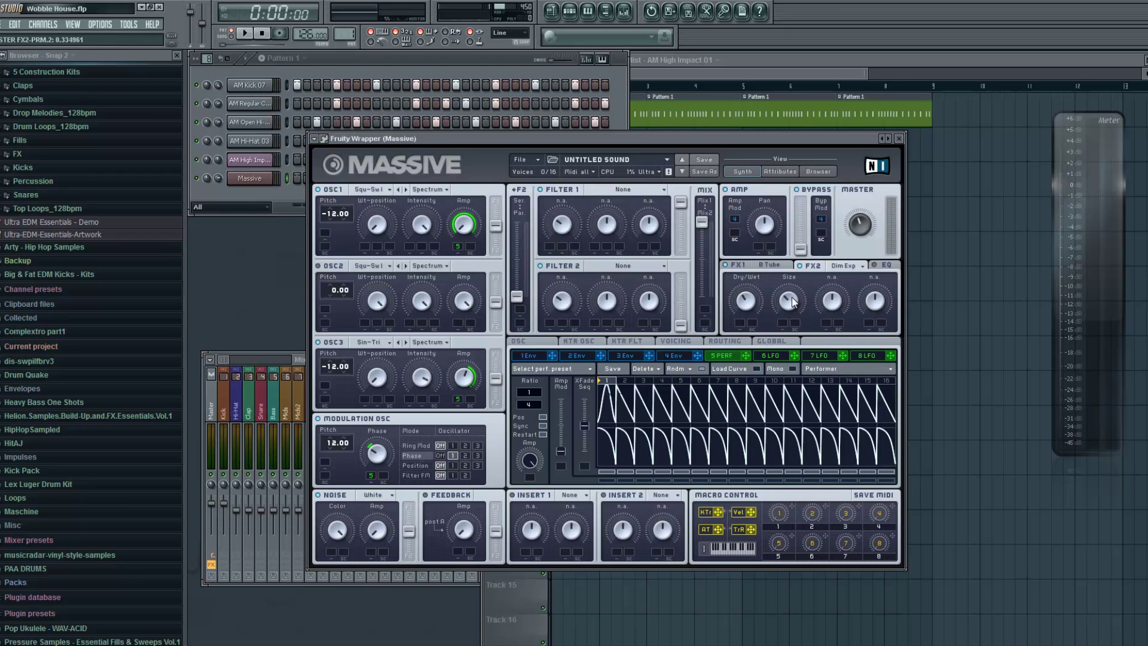
left_click_drag(752, 298, 792, 309)
left_click(799, 266)
left_click(799, 267)
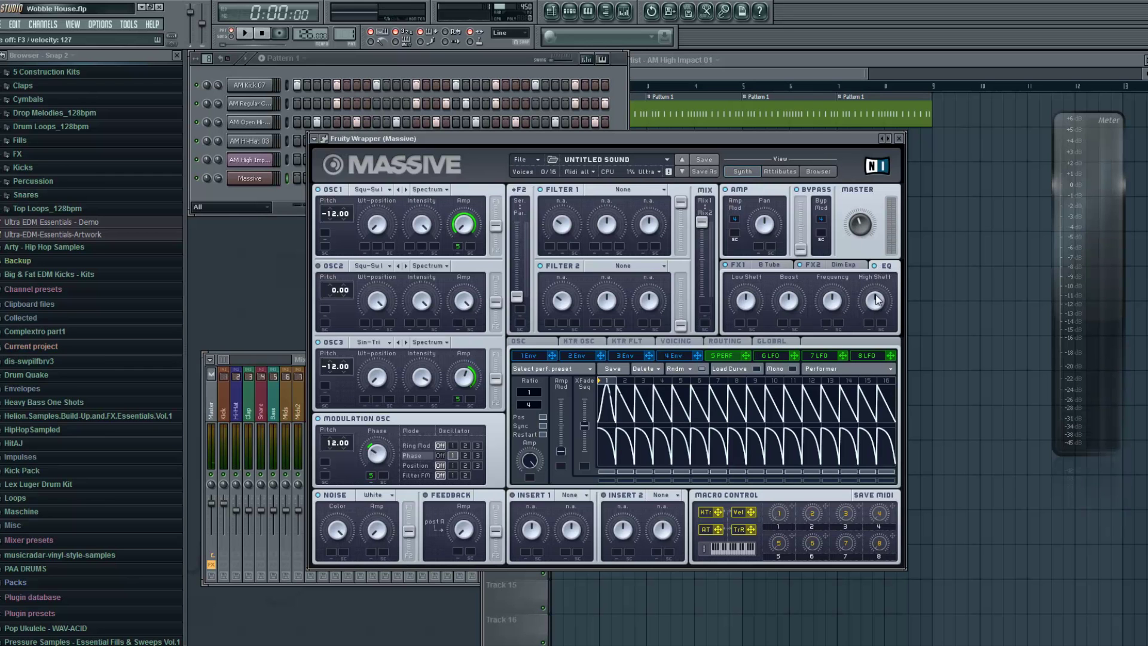
mouse_move(880, 300)
left_mouse_down()
mouse_move(880, 274)
mouse_move(881, 287)
left_mouse_up()
left_click(900, 139)
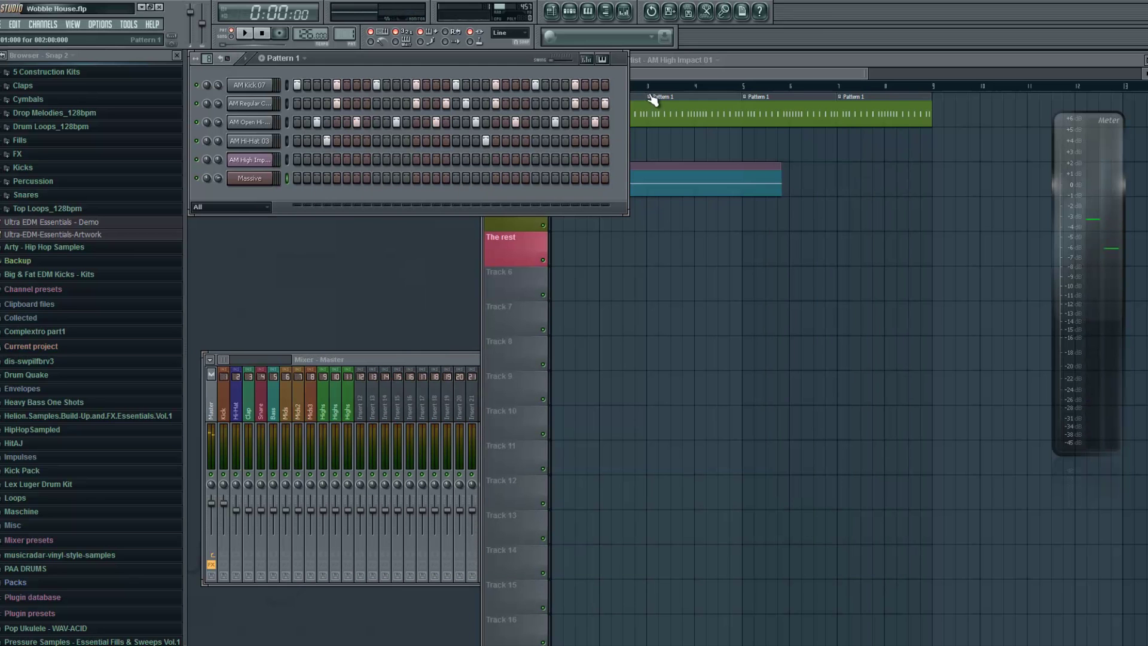
- Switch to the empty Pattern 2 and route the Massive channel to mixer track 5 (Bass)
left_click(265, 60)
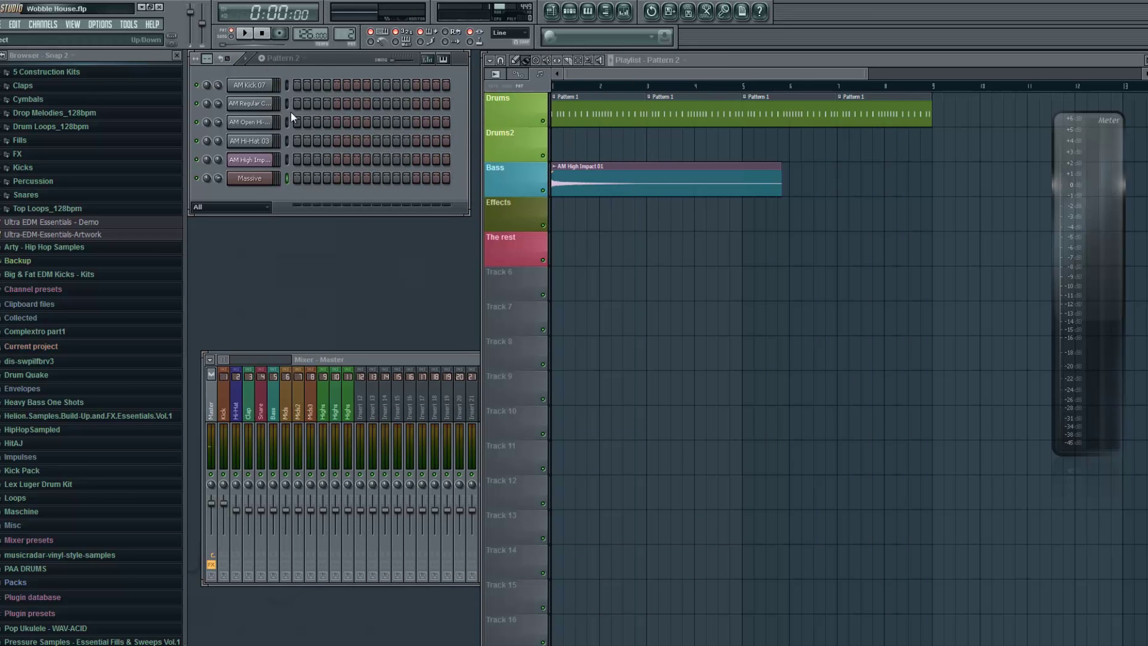
left_click(267, 187)
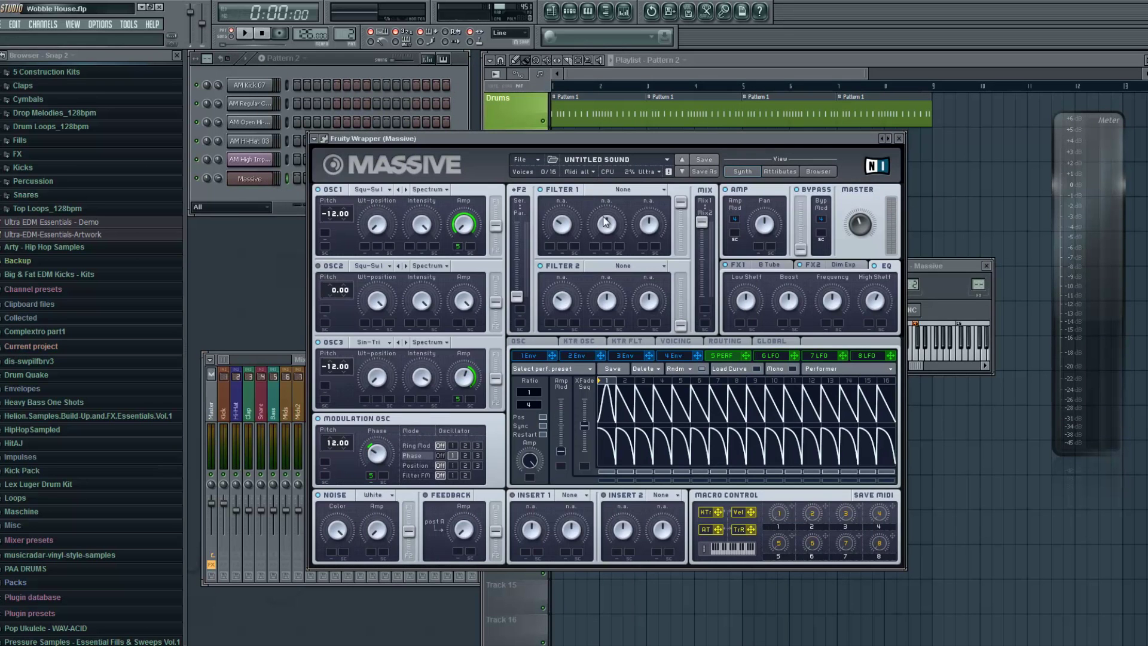
left_click(899, 140)
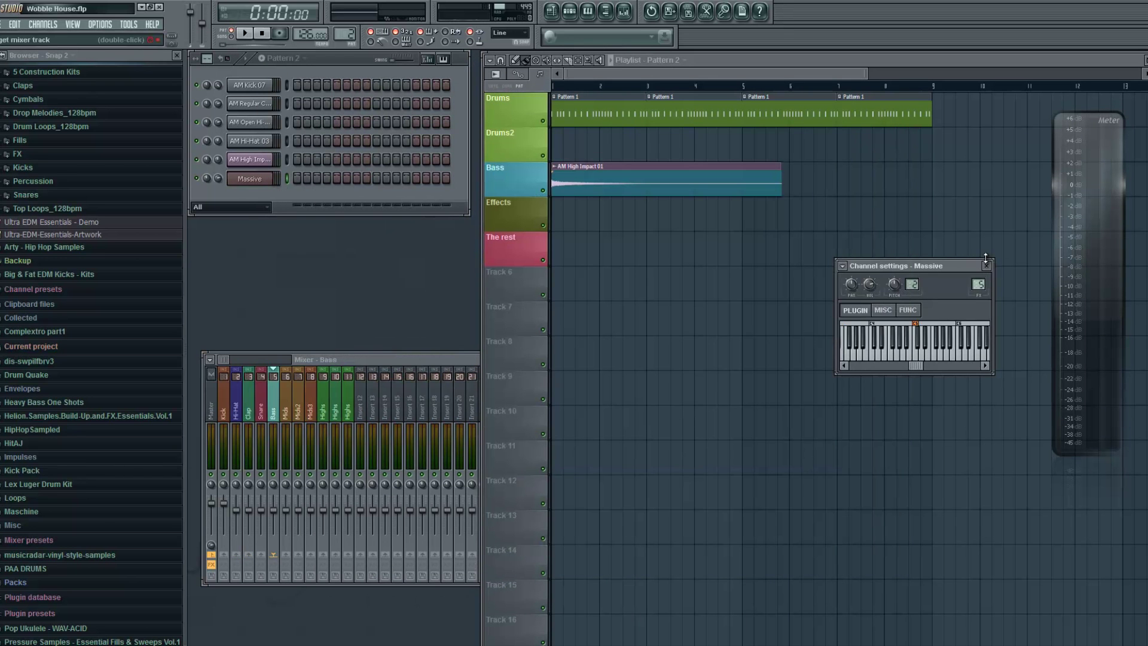
- Insert Gross Beat in the first effect slot of the Bass mixer track
double_click(364, 361)
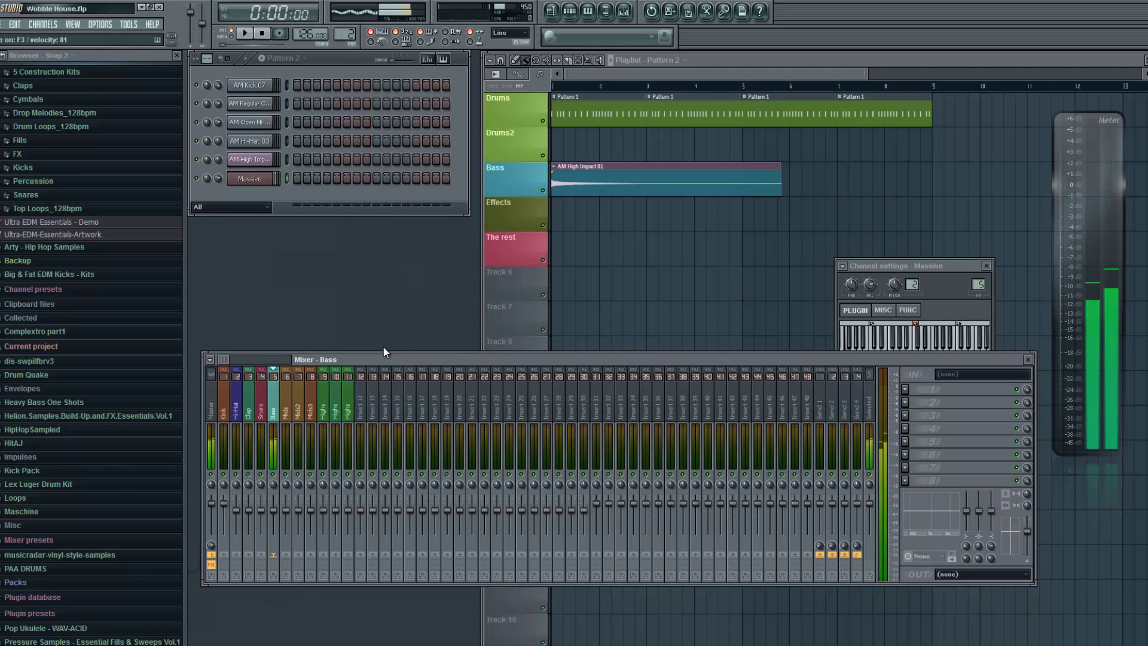
left_click(906, 389)
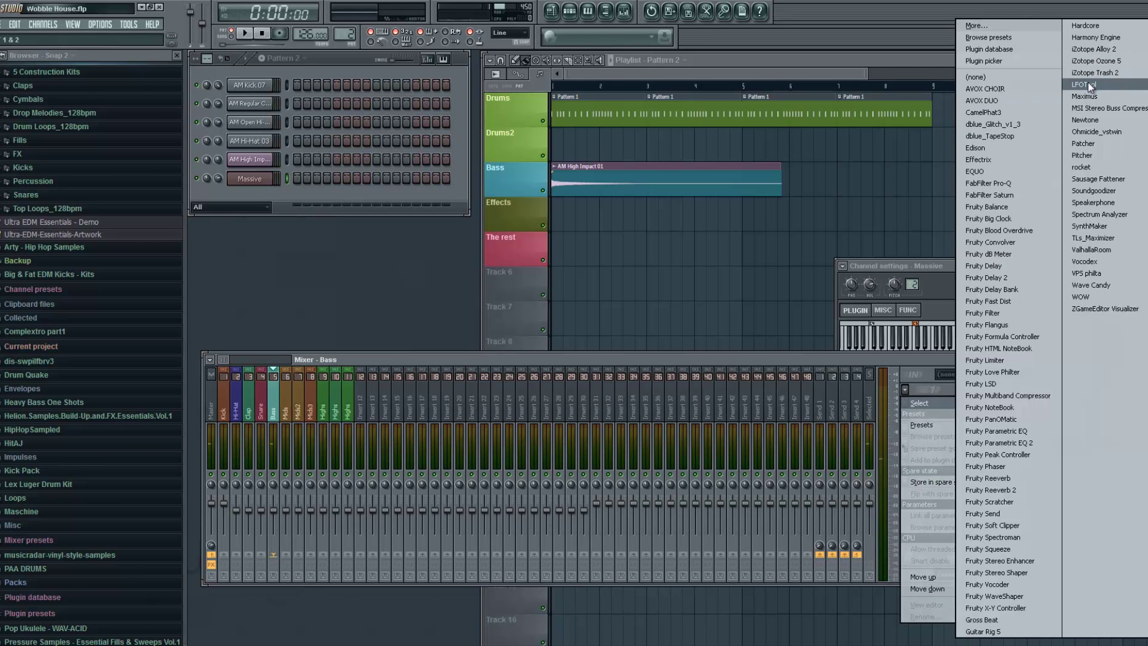
left_click(984, 622)
- Choose Gross Beat's Sidechain volume preset and straighten its rising curves by resetting their tension
left_click(222, 395)
right_click(425, 429)
right_click(505, 429)
right_click(585, 429)
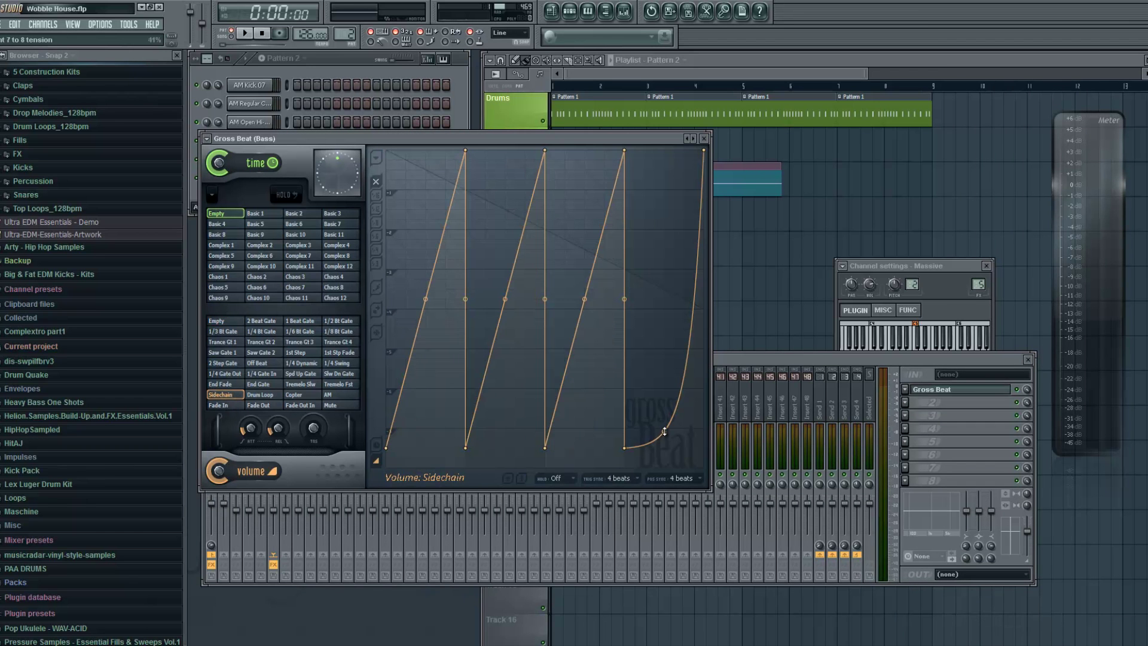
key("r")
left_click(225, 395)
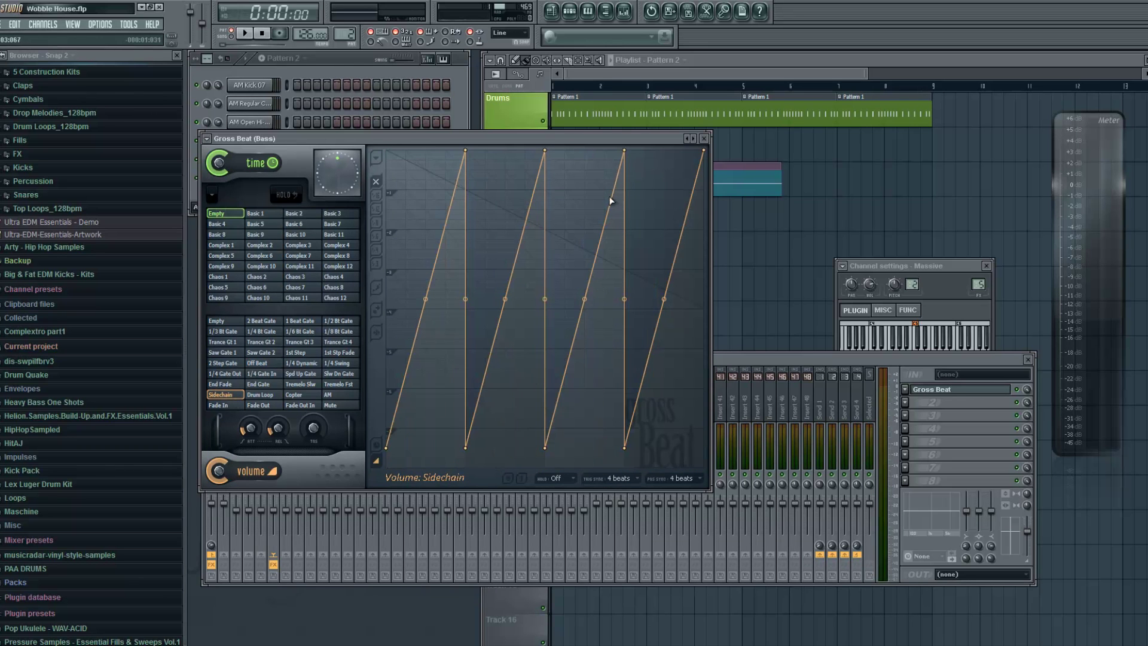
- Draw a three-bar F3 note for Massive at the start of Pattern 2 in the piano roll
left_click(360, 58)
left_click(287, 178)
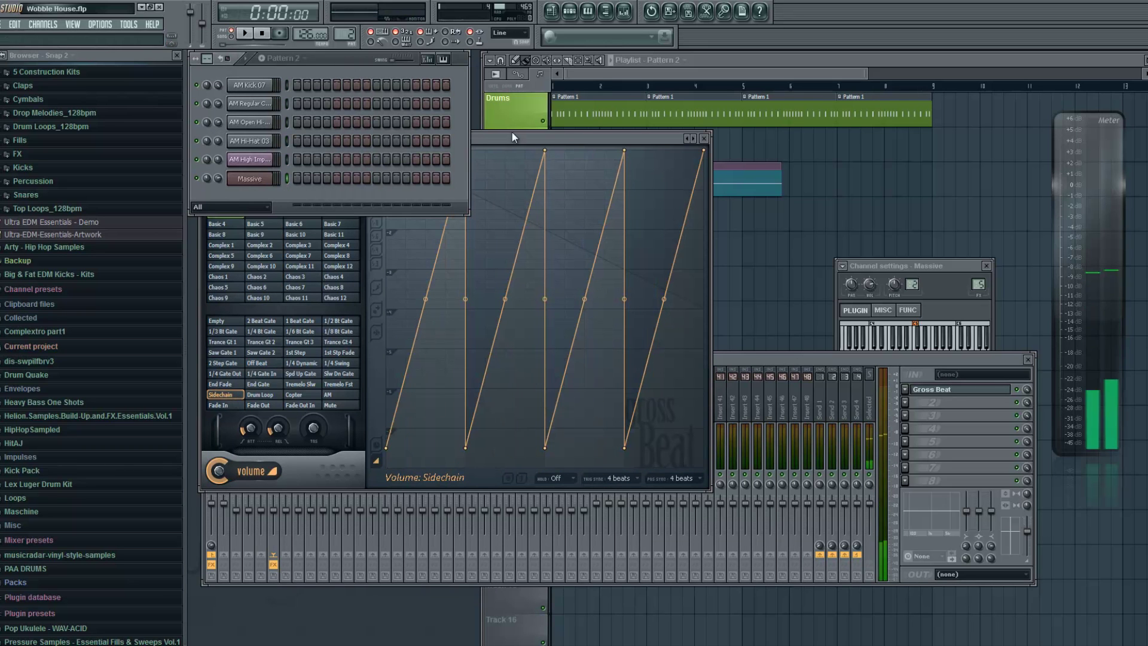
right_click(264, 180)
left_click(293, 178)
left_click(224, 340)
left_click(279, 340)
right_click(280, 340)
left_click_drag(271, 339, 933, 336)
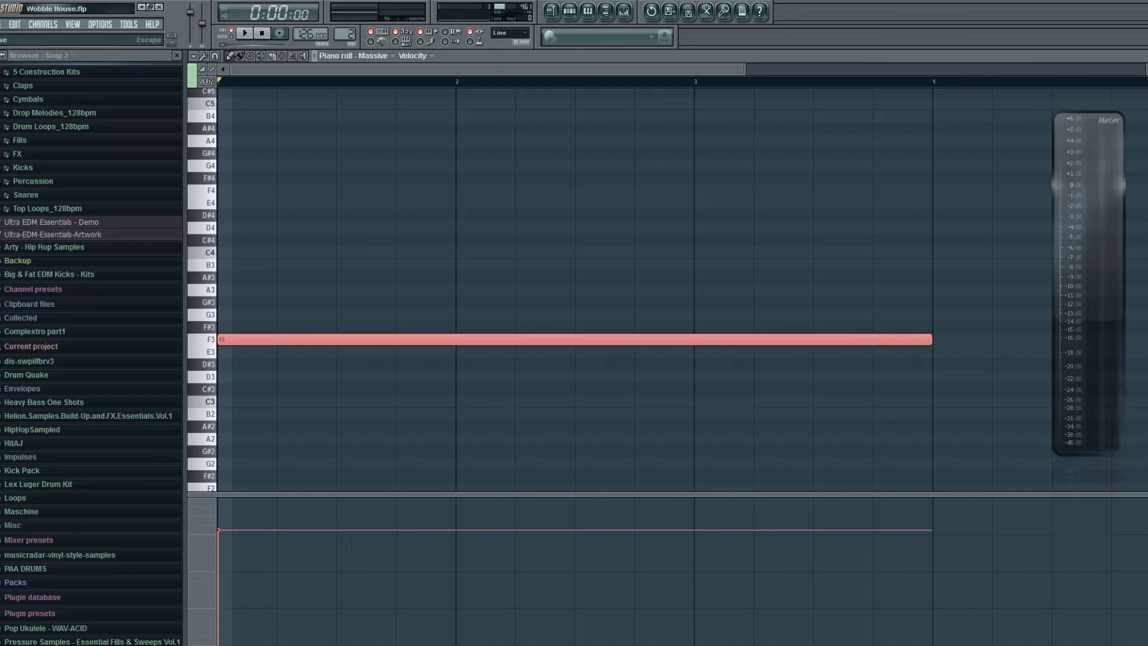
key("Escape")
- Play the pattern while raising the four low points of the Sidechain volume envelope to the same level, and stop playback
left_click(245, 33)
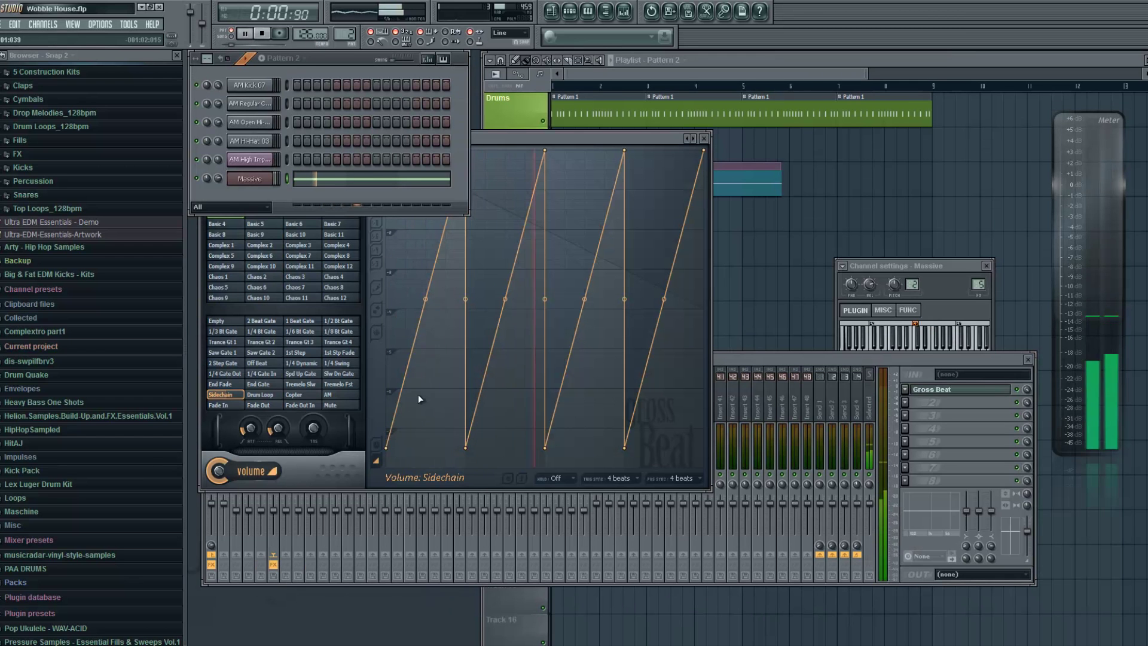
left_click(384, 413)
left_click_drag(385, 413, 384, 350)
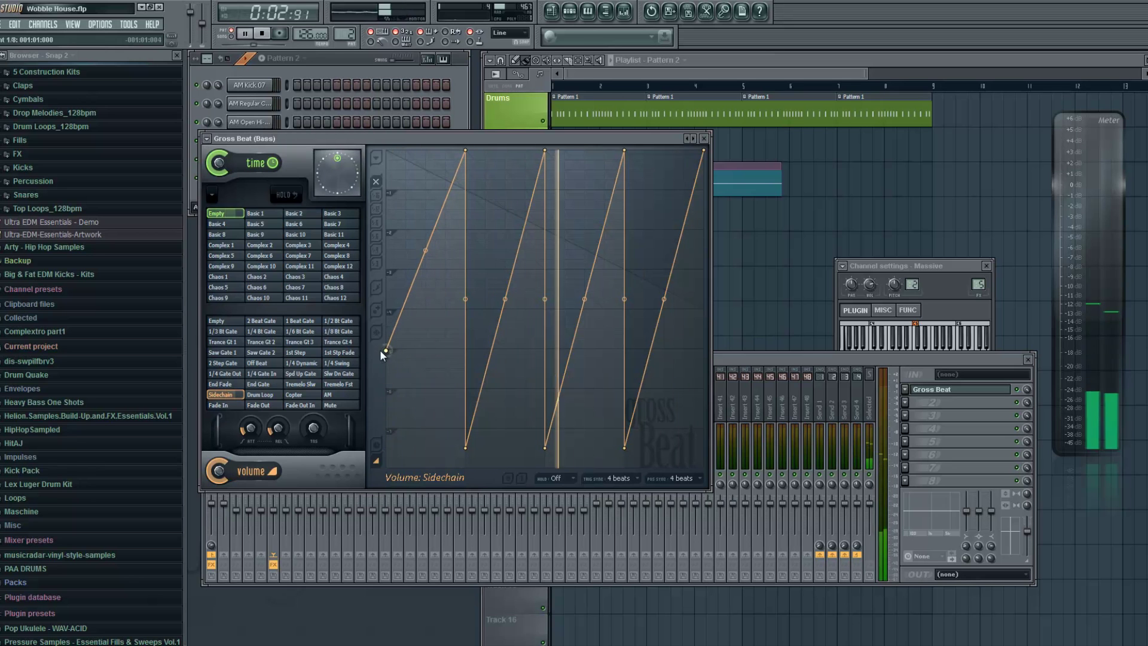
left_click_drag(466, 447, 465, 351)
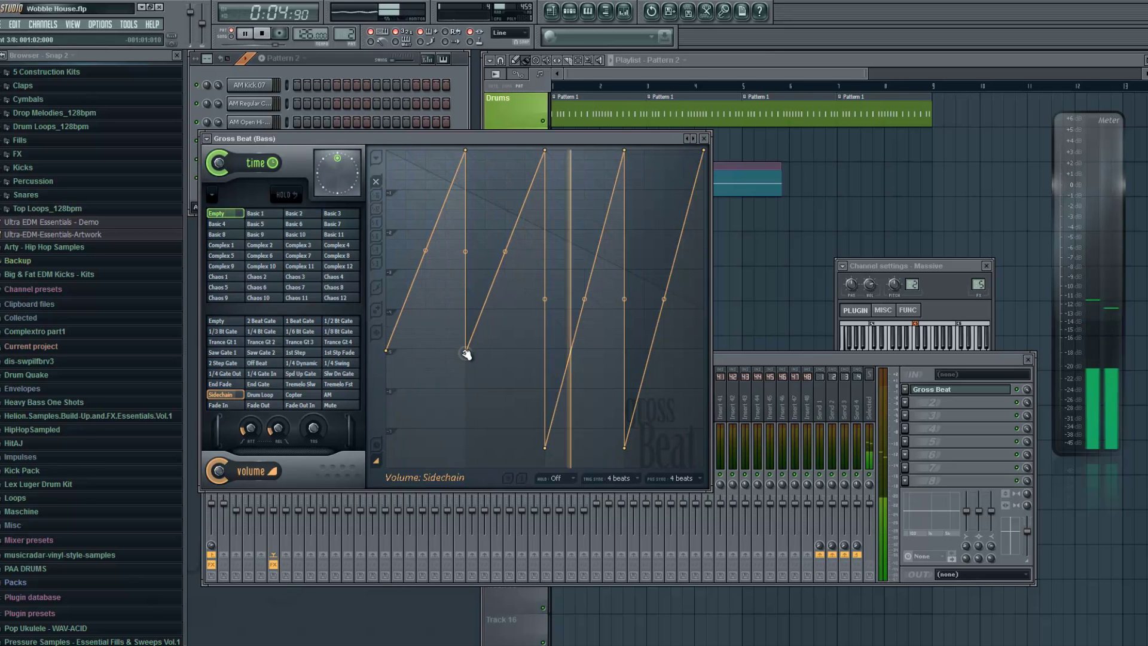
left_click_drag(551, 450, 549, 351)
left_click_drag(624, 447, 624, 349)
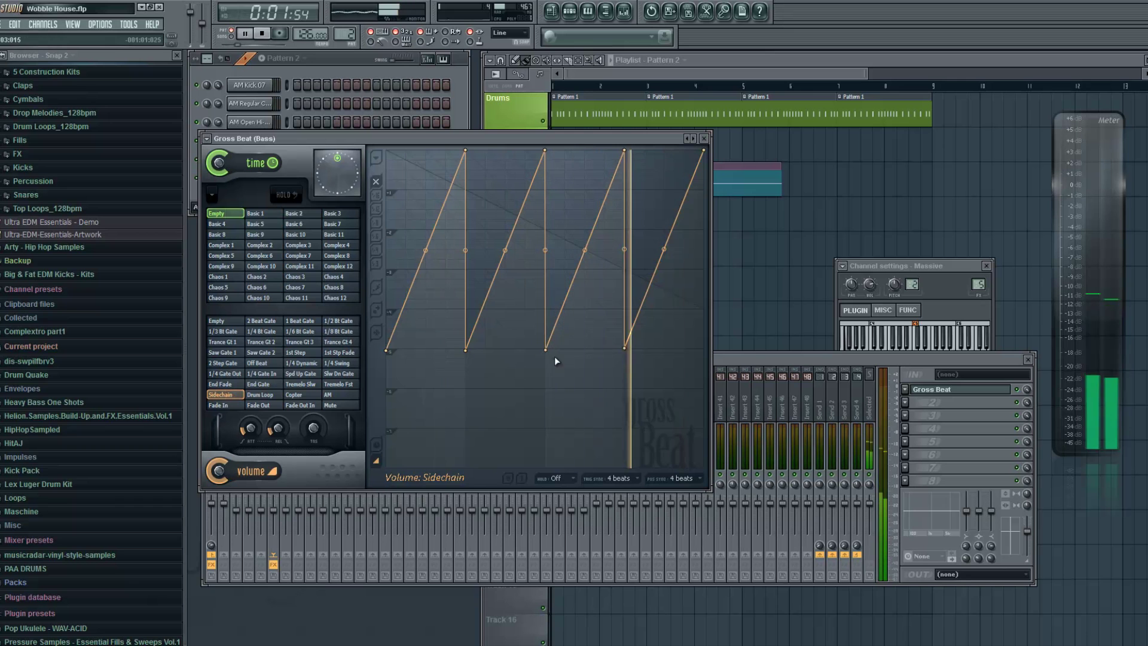
left_click(268, 37)
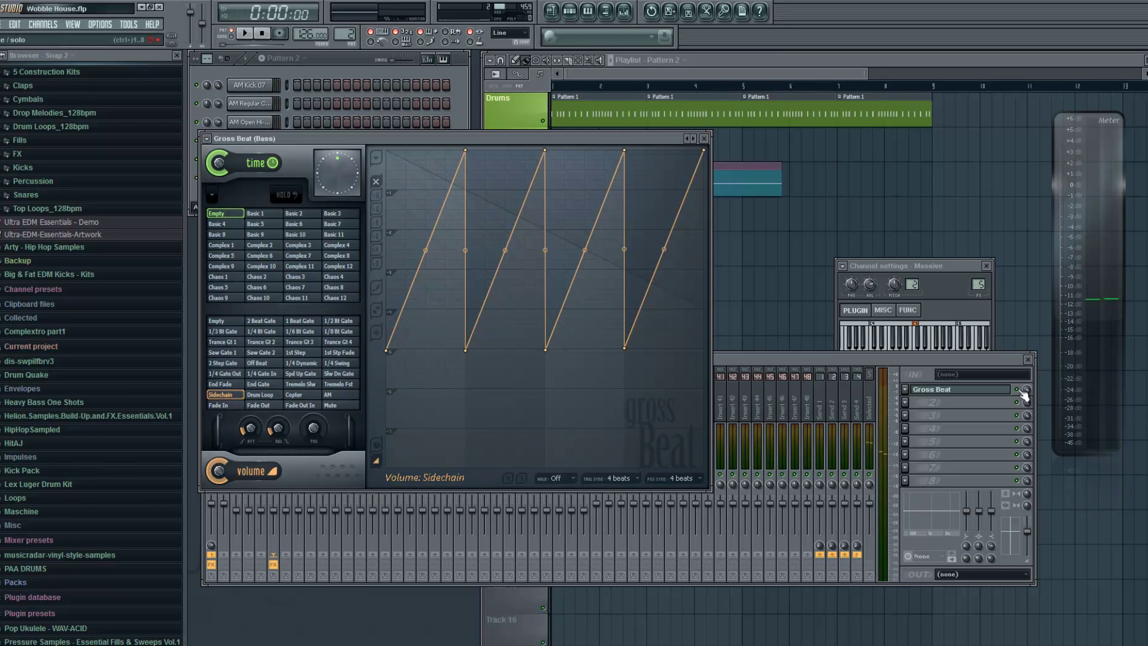
- Bypass Gross Beat on the Bass mixer track and close its window
key("F9")
left_click(268, 37)
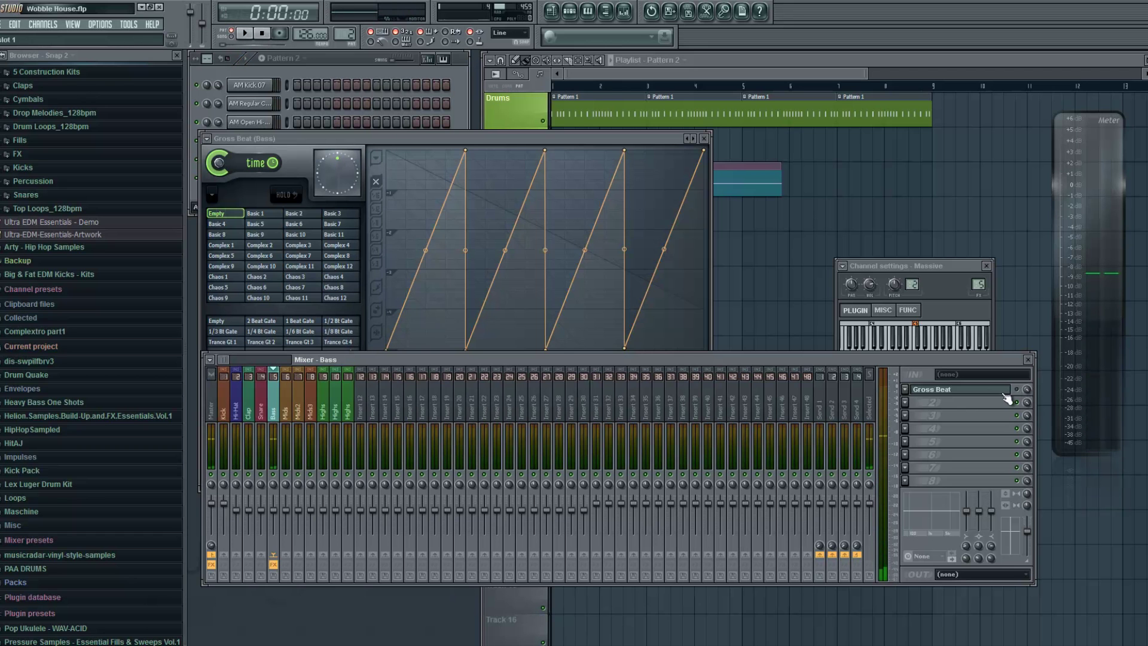
left_click(705, 138)
left_click(613, 110)
left_click(633, 171)
left_click(677, 145)
right_click(705, 143)
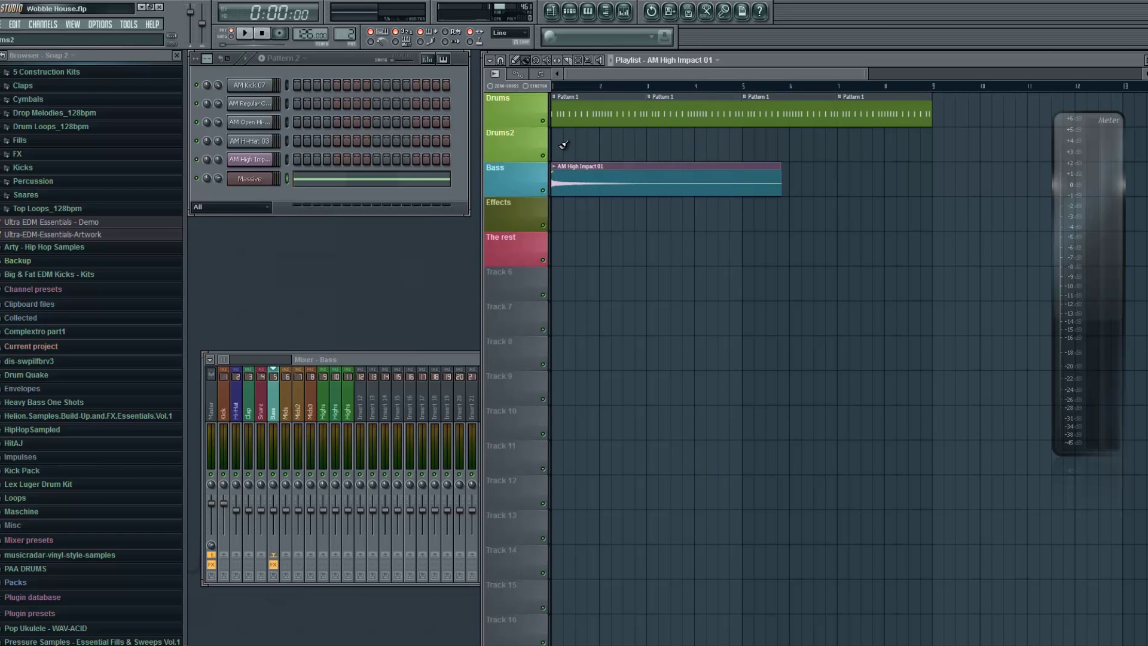
- Move Gross Beat down to the second slot of the Bass mixer track and insert Soundgoodizer in the first slot
left_click(282, 405)
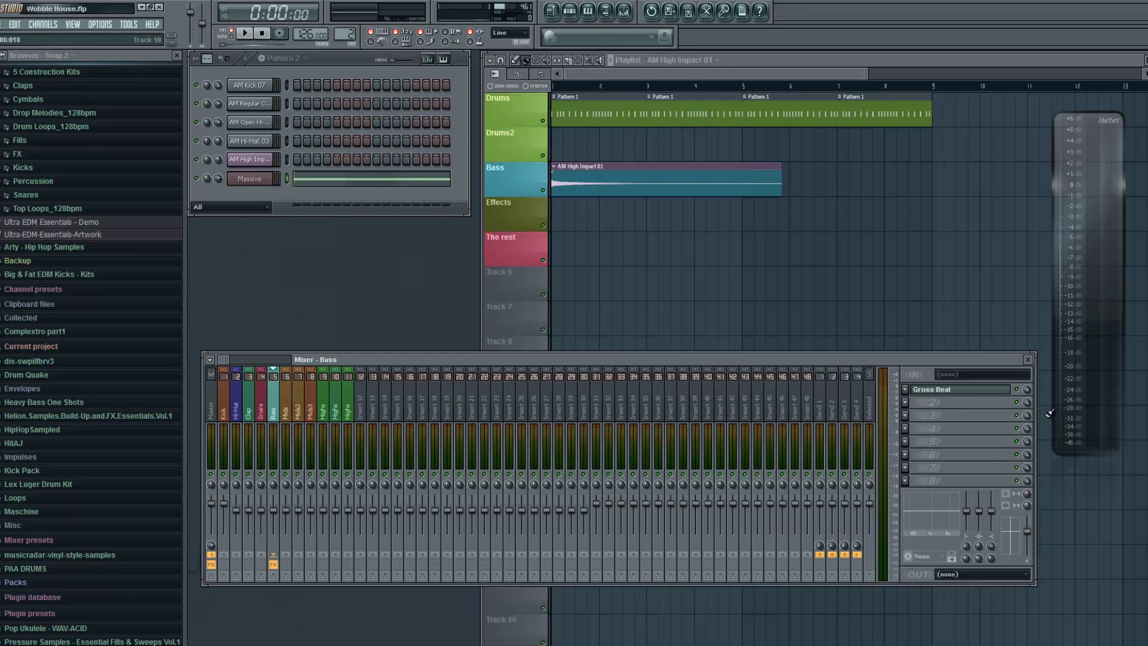
left_click(904, 389)
left_click(927, 587)
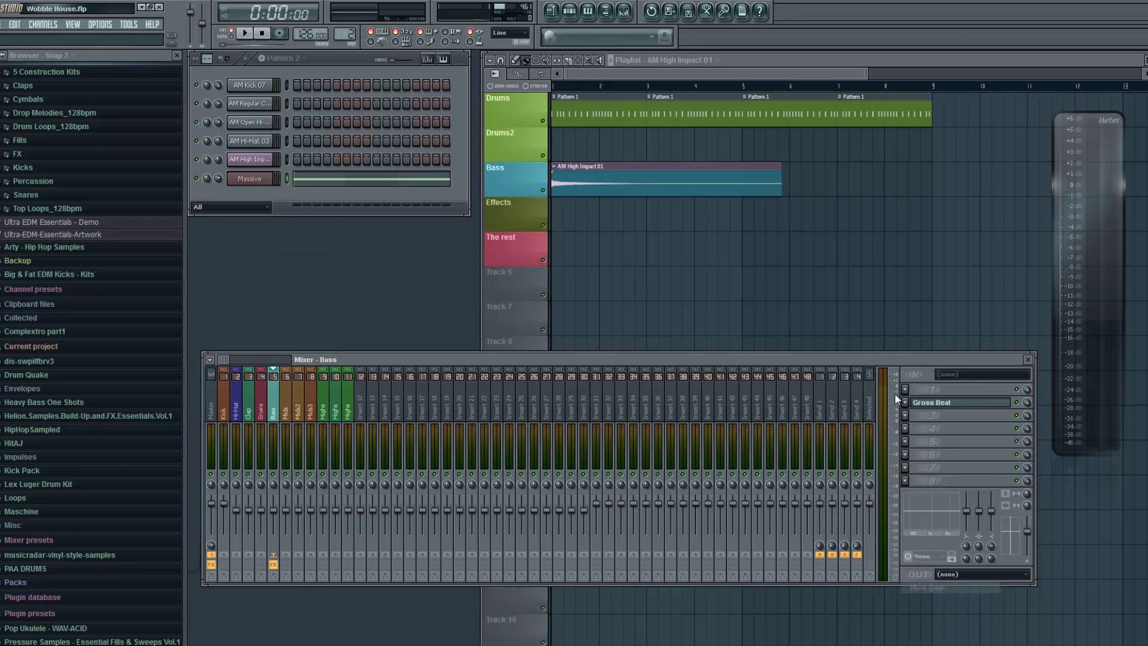
left_click(904, 386)
left_click(1096, 185)
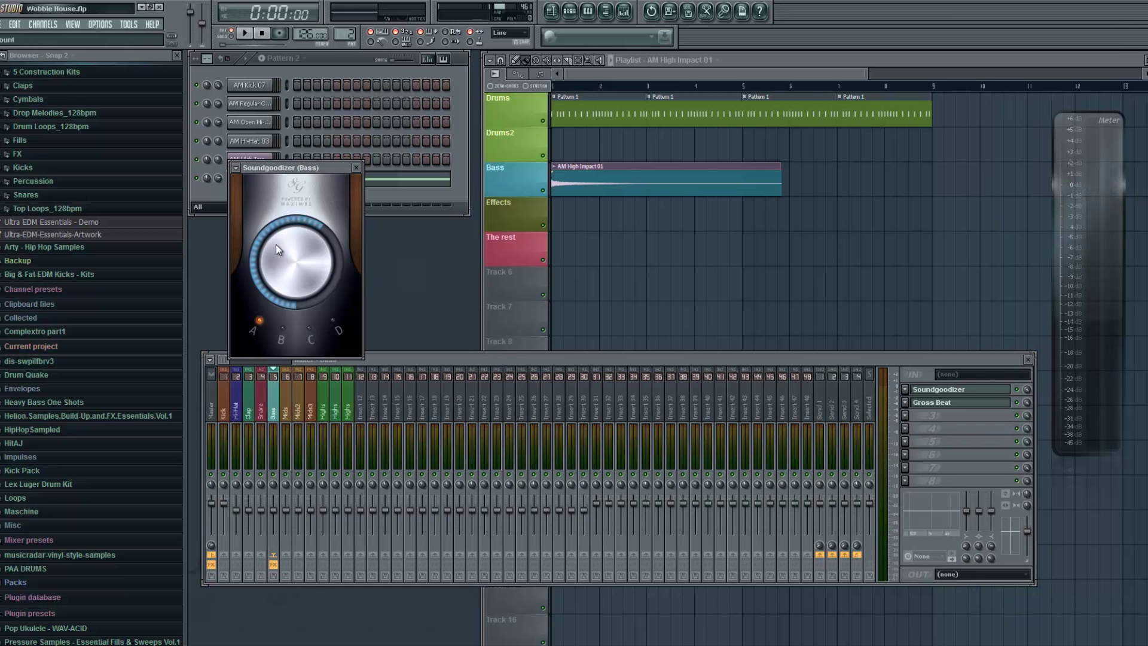
- Play Pattern 2 with a lower Soundgoodizer amount, compare the bass with the effect toggled, close its window, and stop playback
left_click(248, 33)
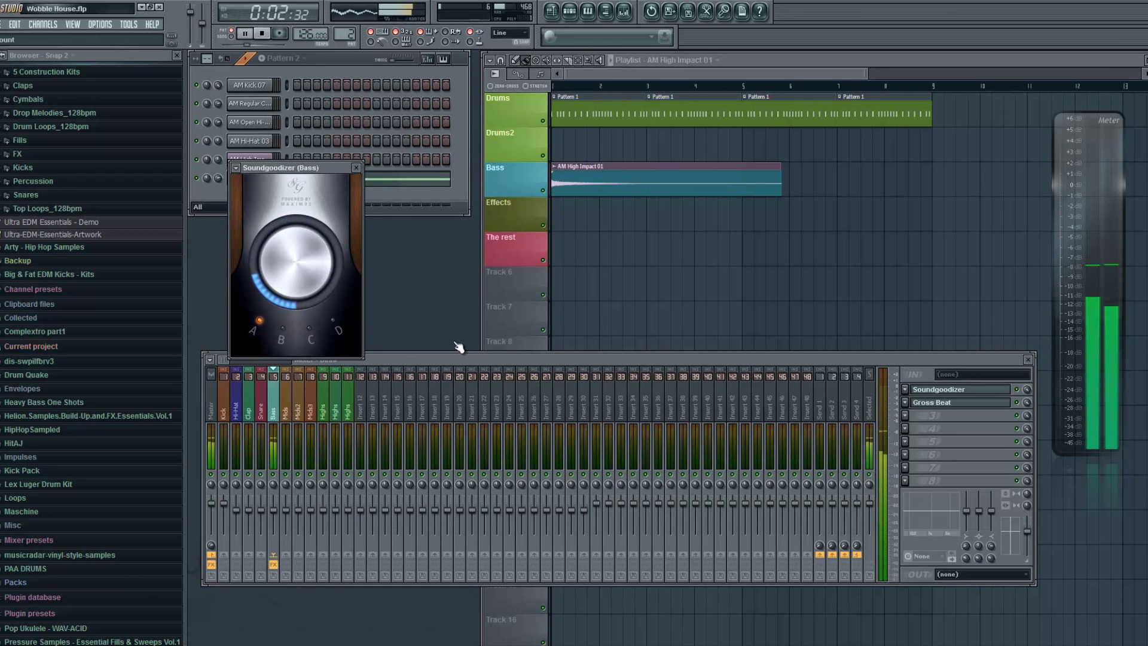
left_click(1017, 389)
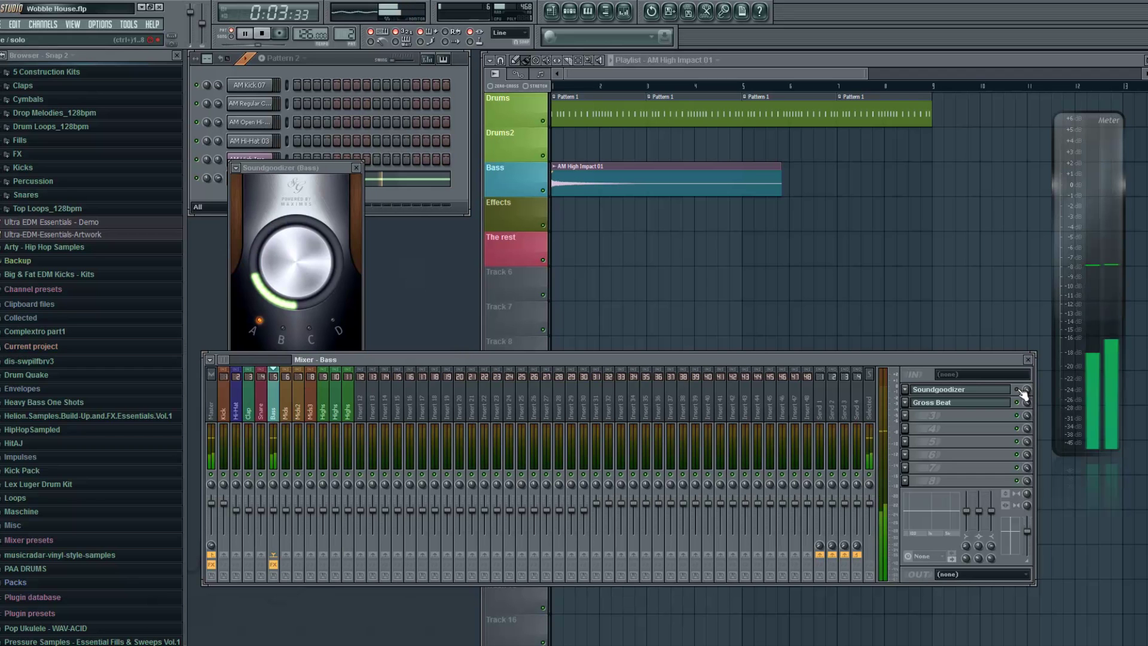
left_click(356, 168)
left_click(262, 33)
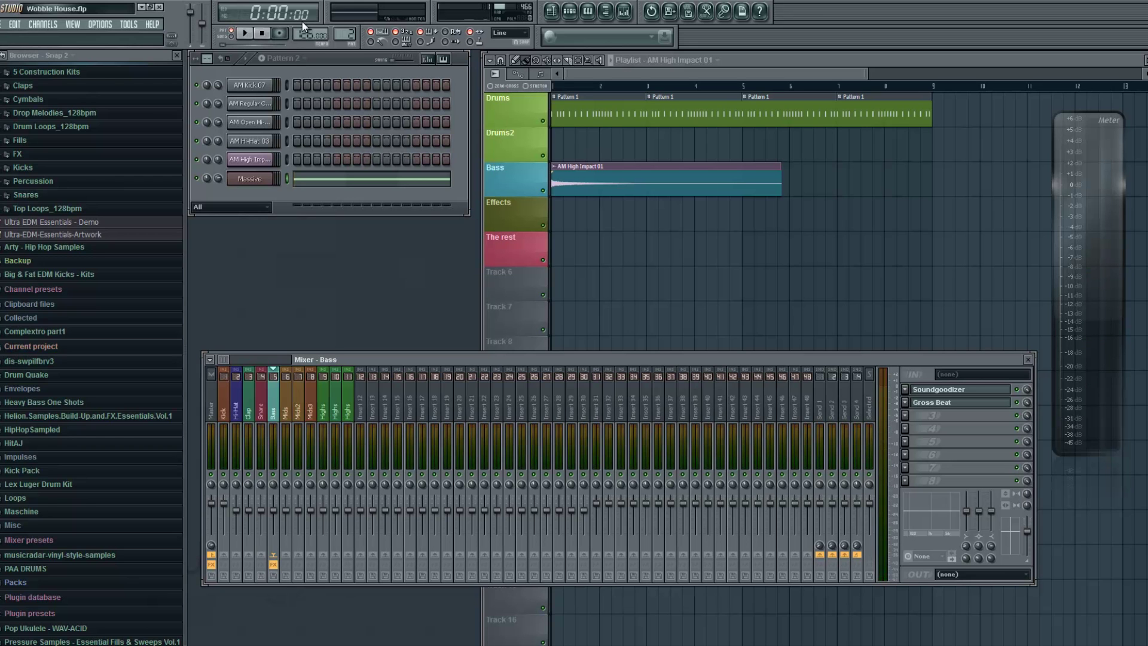
left_click(246, 33)
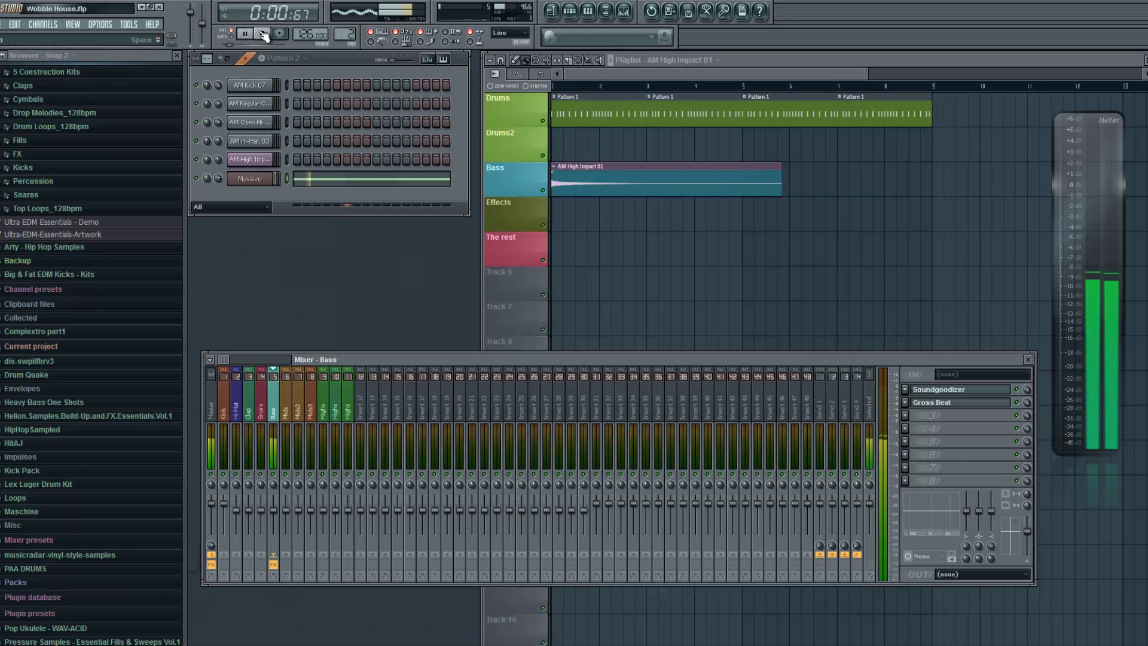
left_click(262, 33)
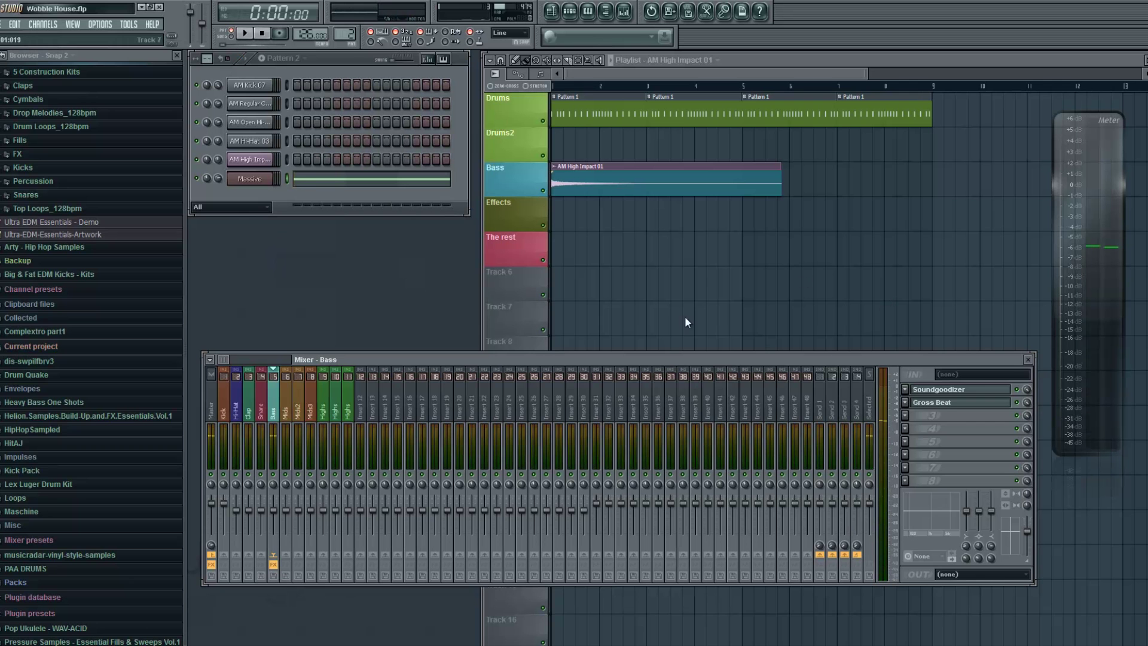
- View the Wave Candy meter settings on the Master mixer track, close them, and play the pattern briefly to watch the level
left_click(212, 411)
left_click(979, 475)
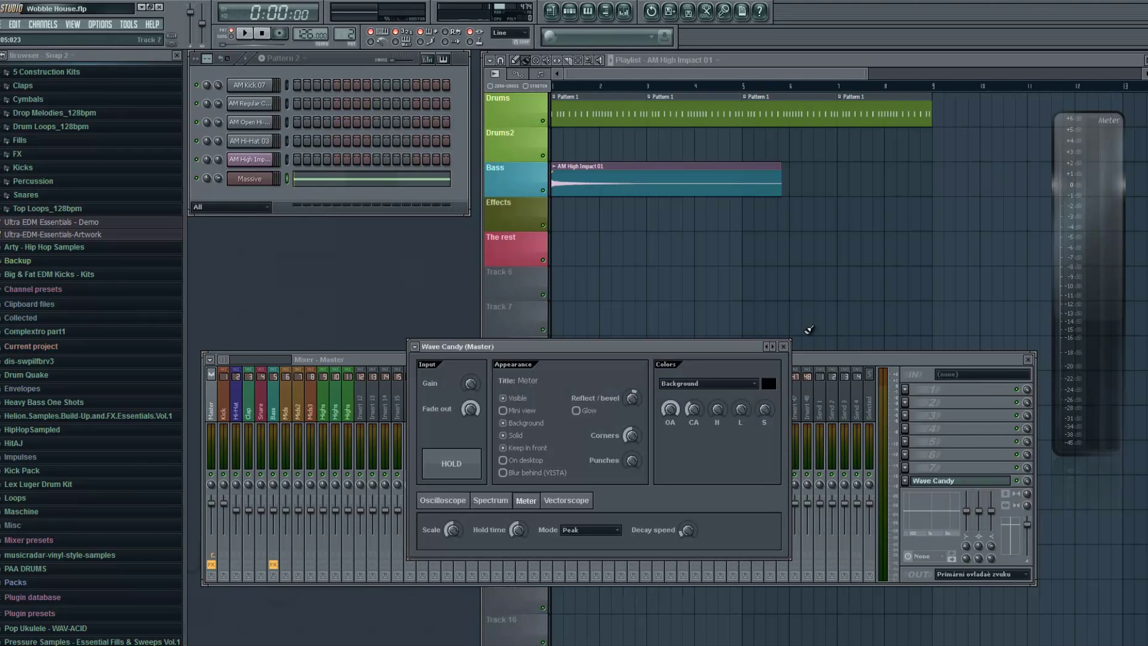
left_click(783, 347)
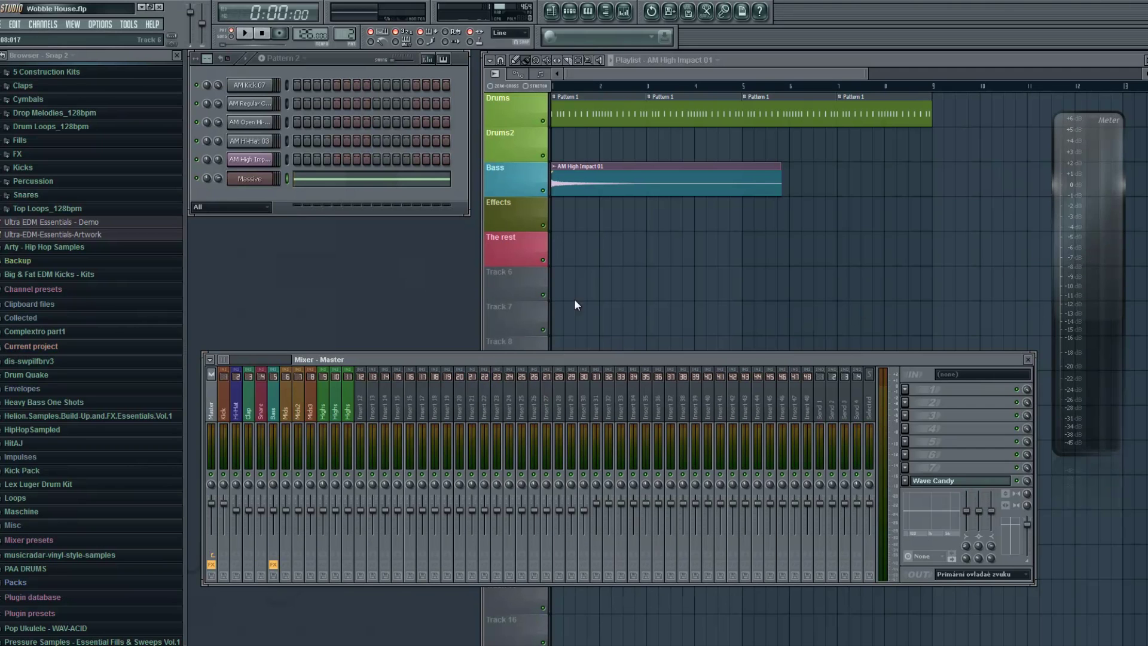
left_click(246, 34)
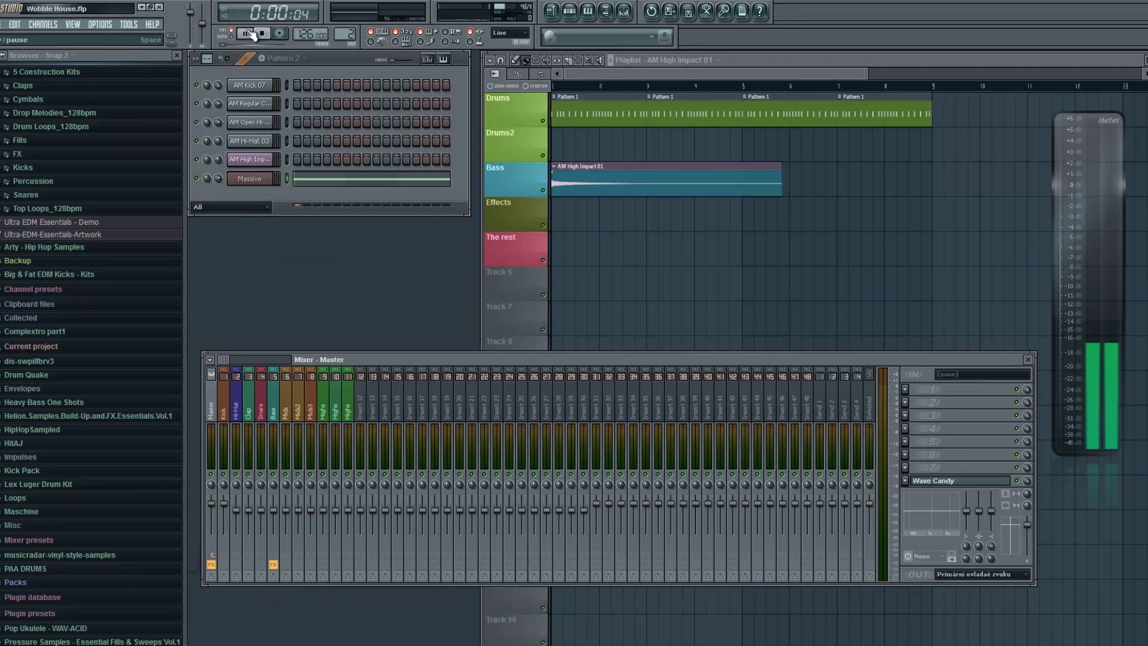
left_click(261, 33)
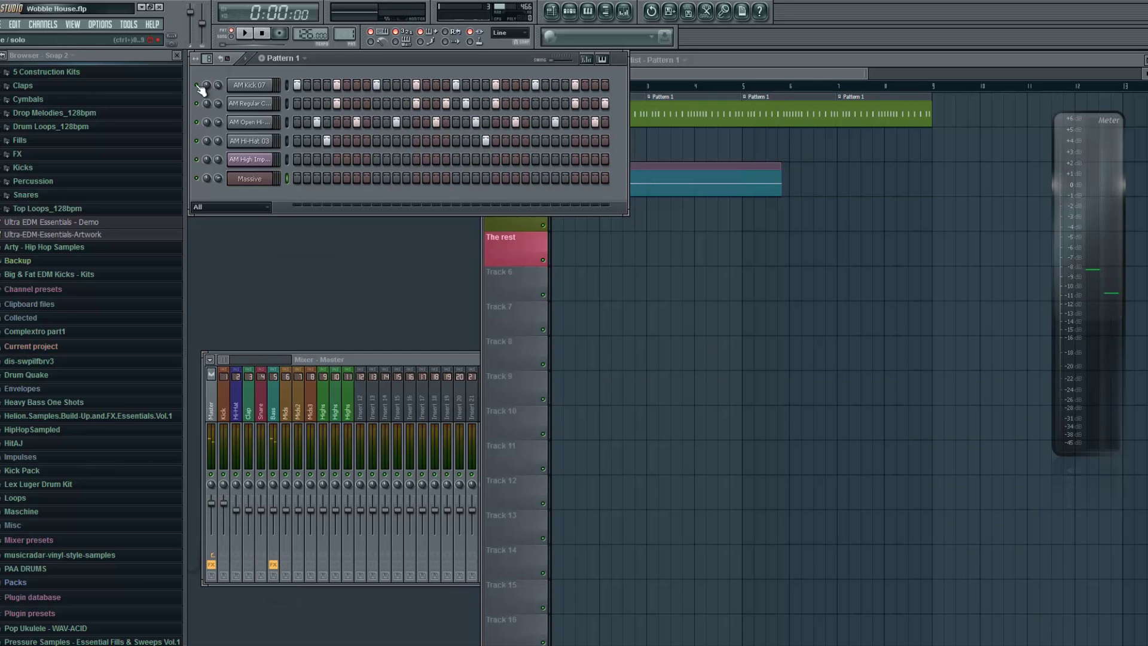
- Solo the AM Kick 07 channel in Pattern 1 and play it to check its level
right_click(199, 85)
key("space")
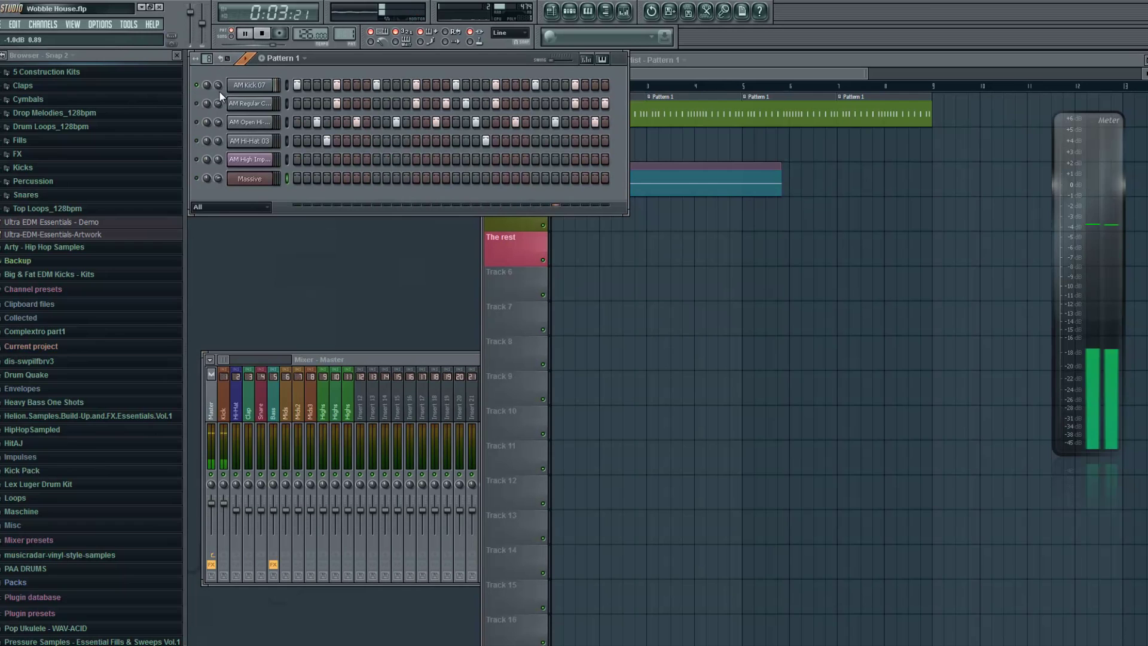
key("space")
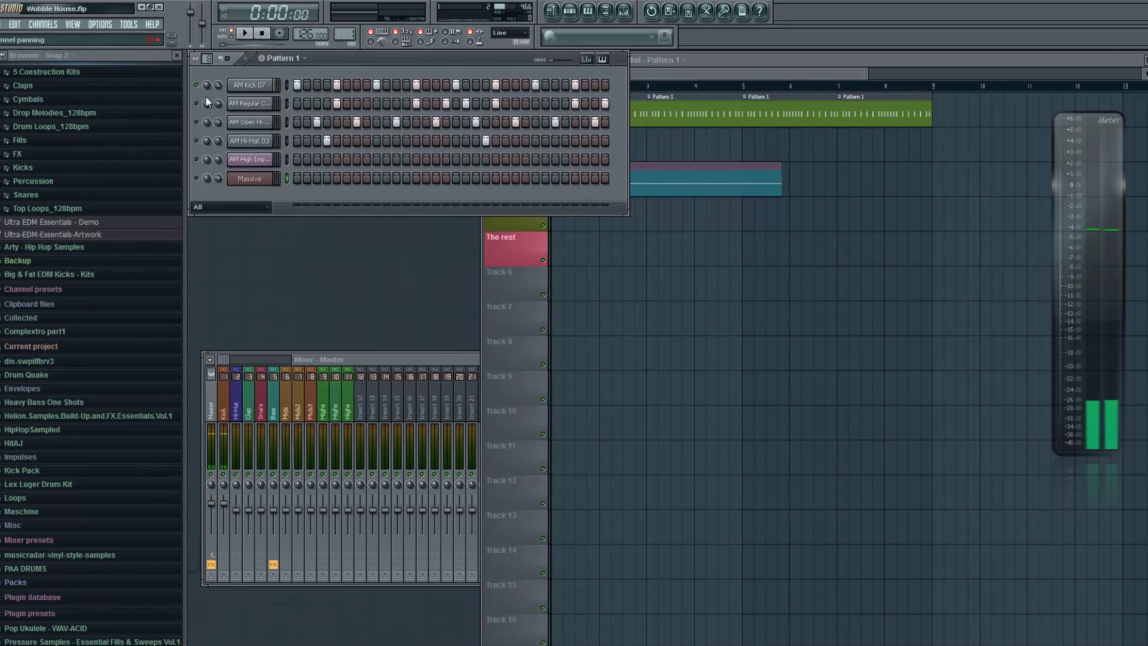
- Solo the clap channel in Pattern 1 and raise its volume slightly while it plays, and stop playback
right_click(196, 103)
left_click(213, 105)
key("space")
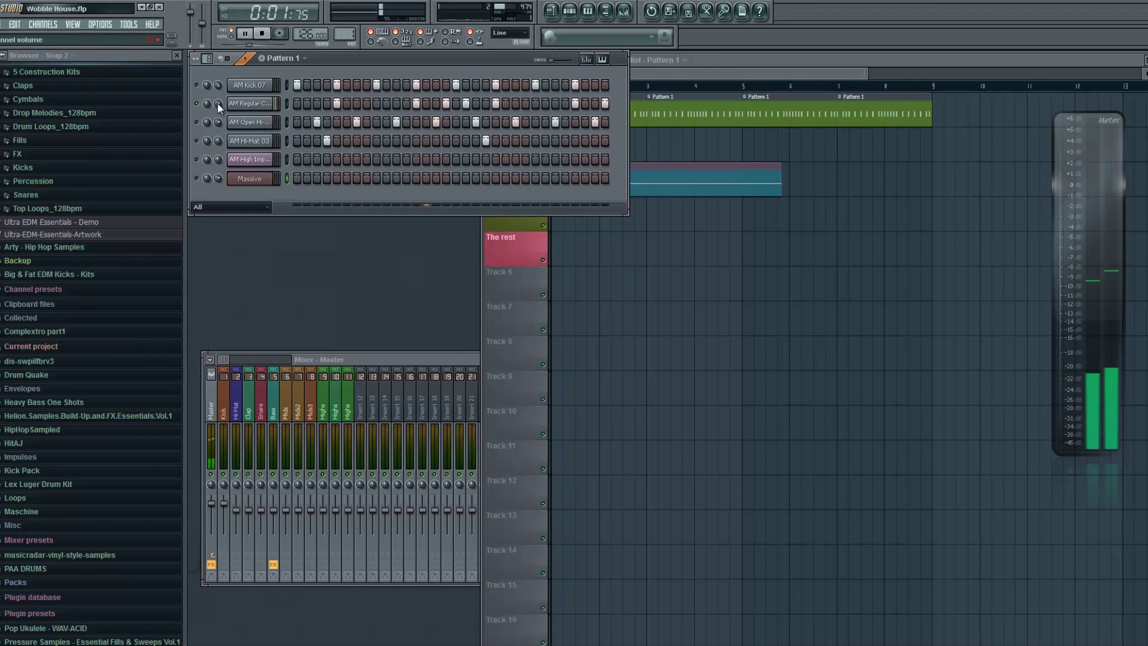
left_click_drag(218, 103, 219, 99)
left_click(262, 34)
- Audition the open hi-hat and AM Hi-Hat 03 channels, each soloed, unmute all channels, and stop playback
right_click(196, 122)
left_click(209, 129)
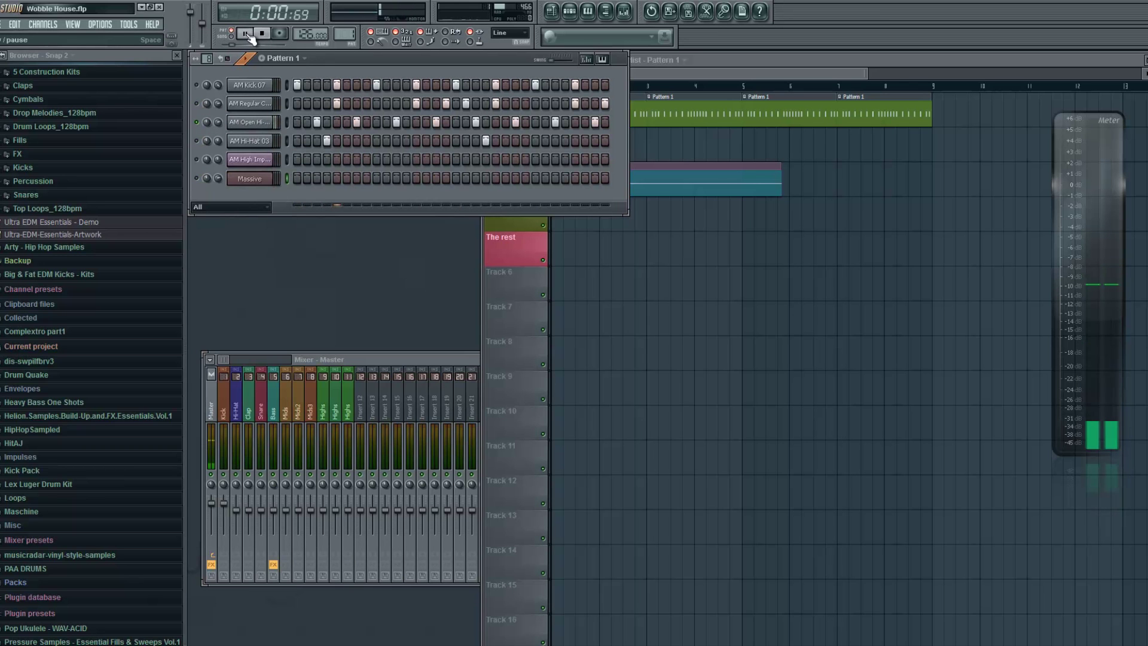
right_click(196, 140)
left_click(207, 148)
right_click(197, 141)
left_click(207, 148)
left_click(263, 35)
left_click(743, 143)
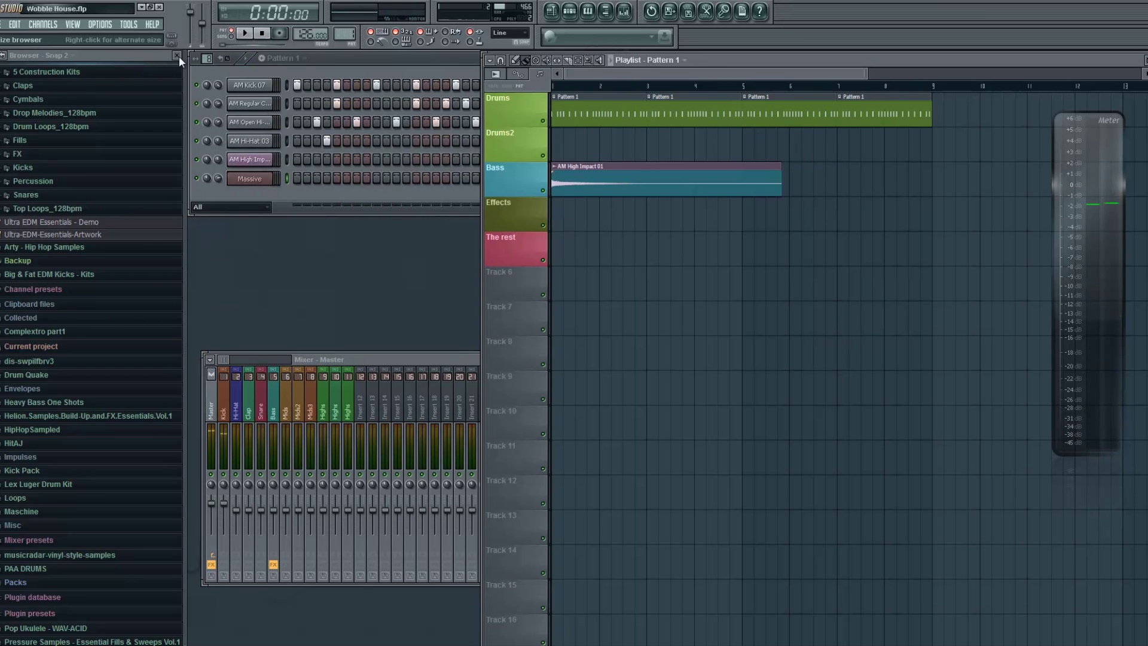
- Play Pattern 2 while raising the Bass mixer track's fader slightly, and stop playback
left_click(272, 58)
left_click(283, 84)
key("space")
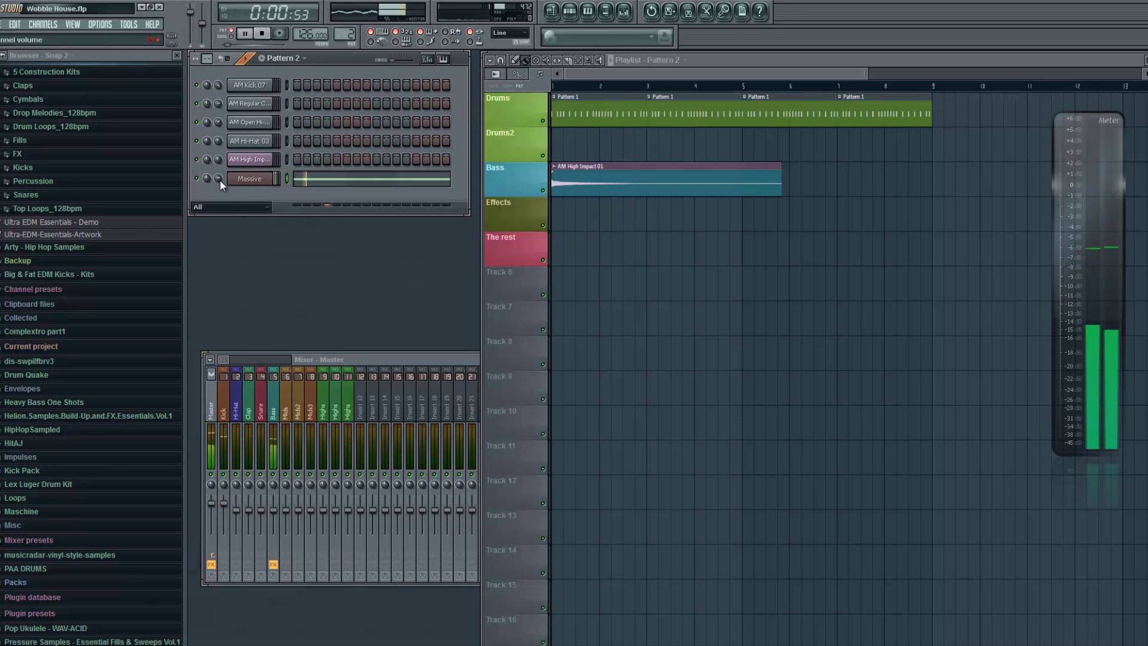
left_click(275, 510)
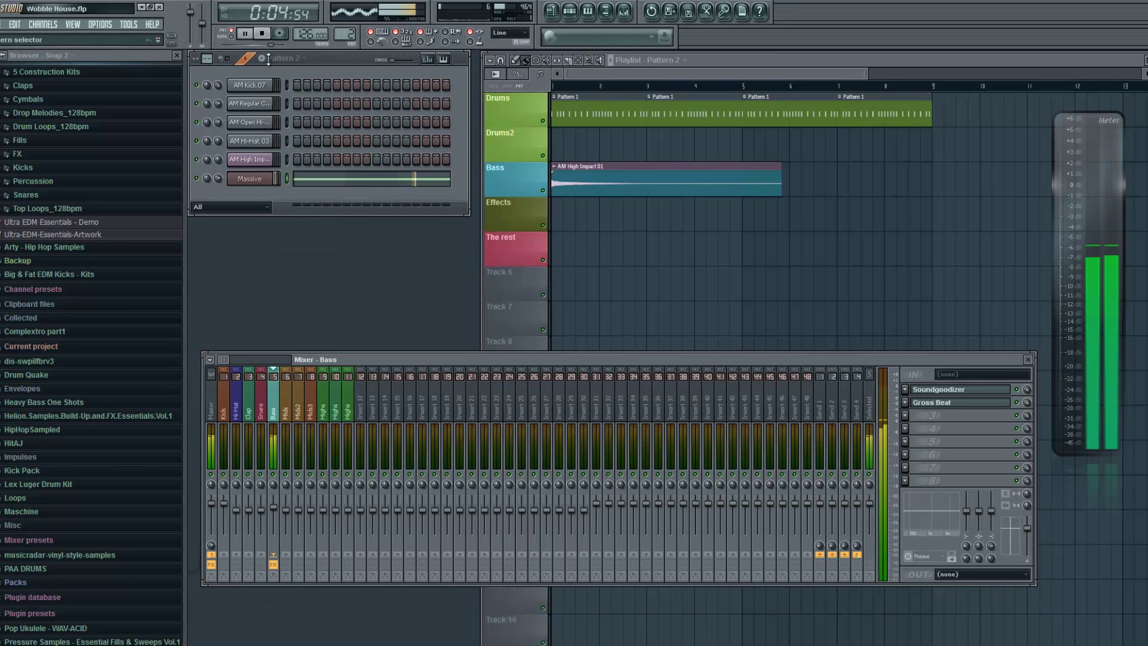
key("space")
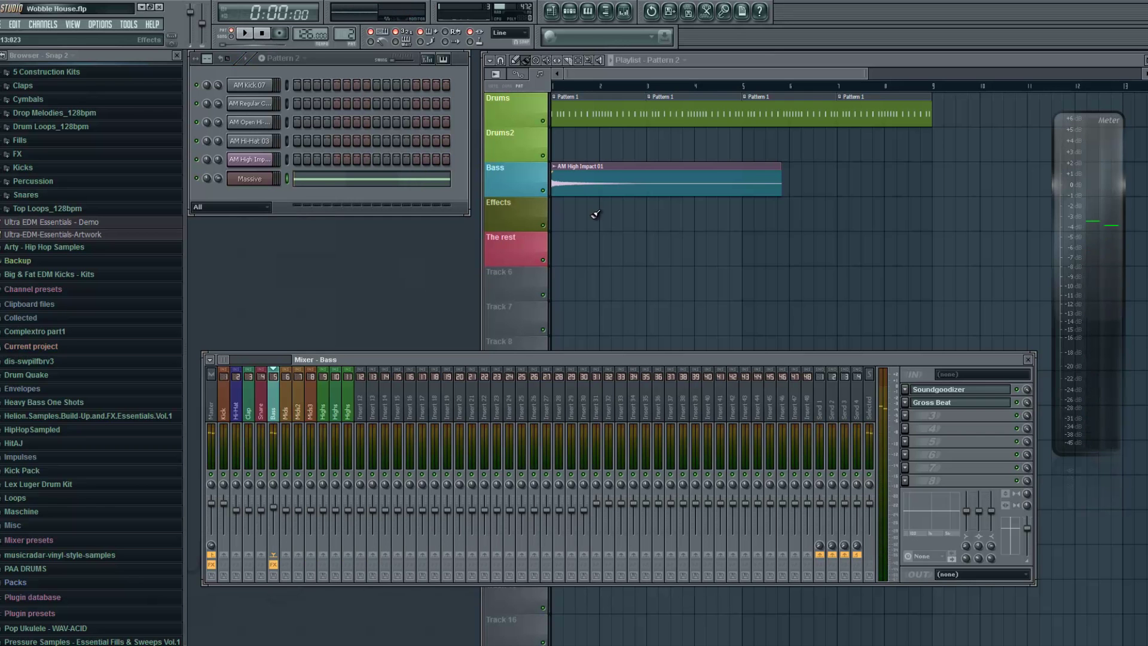
- Replace Massive's three-bar F3 note in Pattern 2 with a roughly one-beat F3 note on beat 2 of bar 1
left_click(611, 220)
right_click(614, 221)
left_click(328, 183)
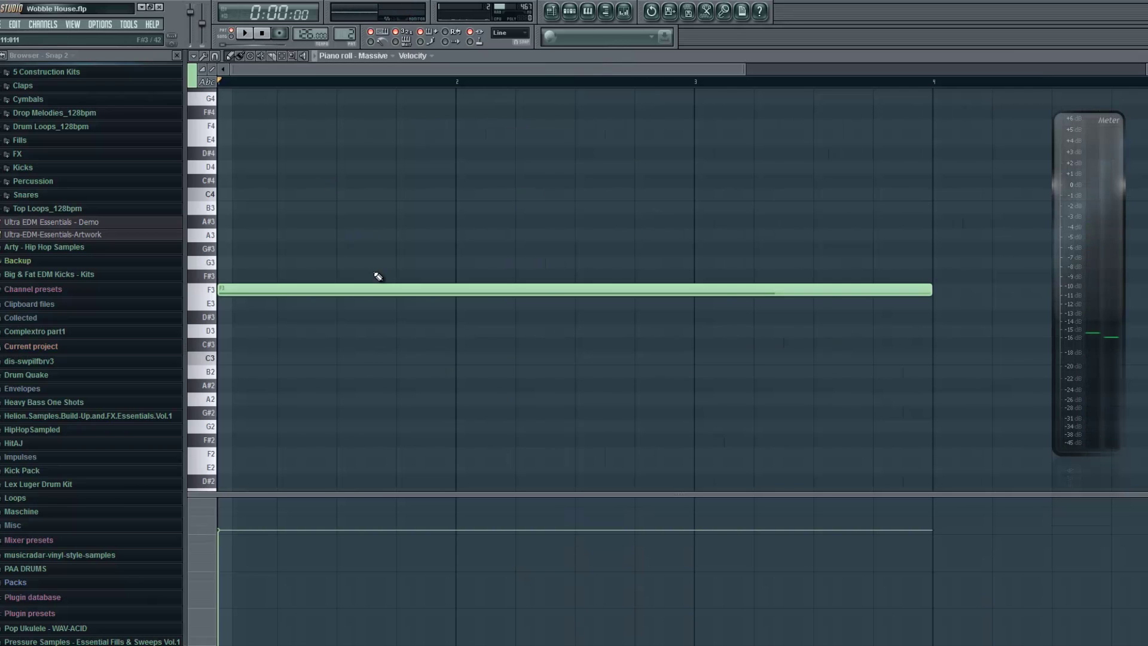
right_click(325, 289)
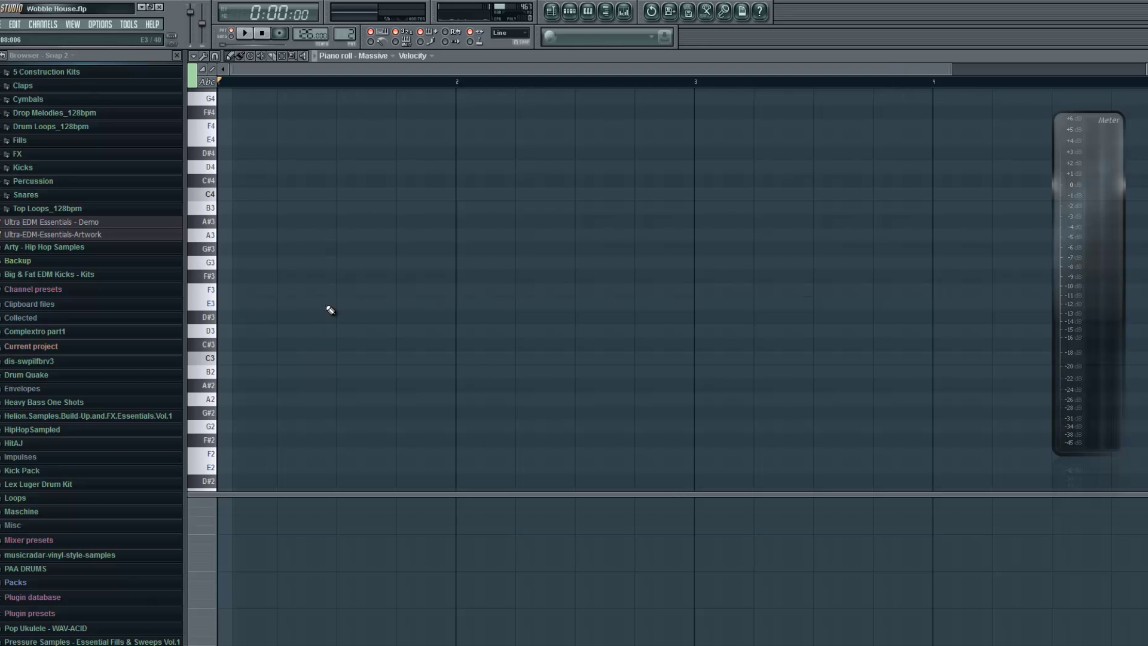
left_click(280, 292)
left_click_drag(986, 290, 332, 289)
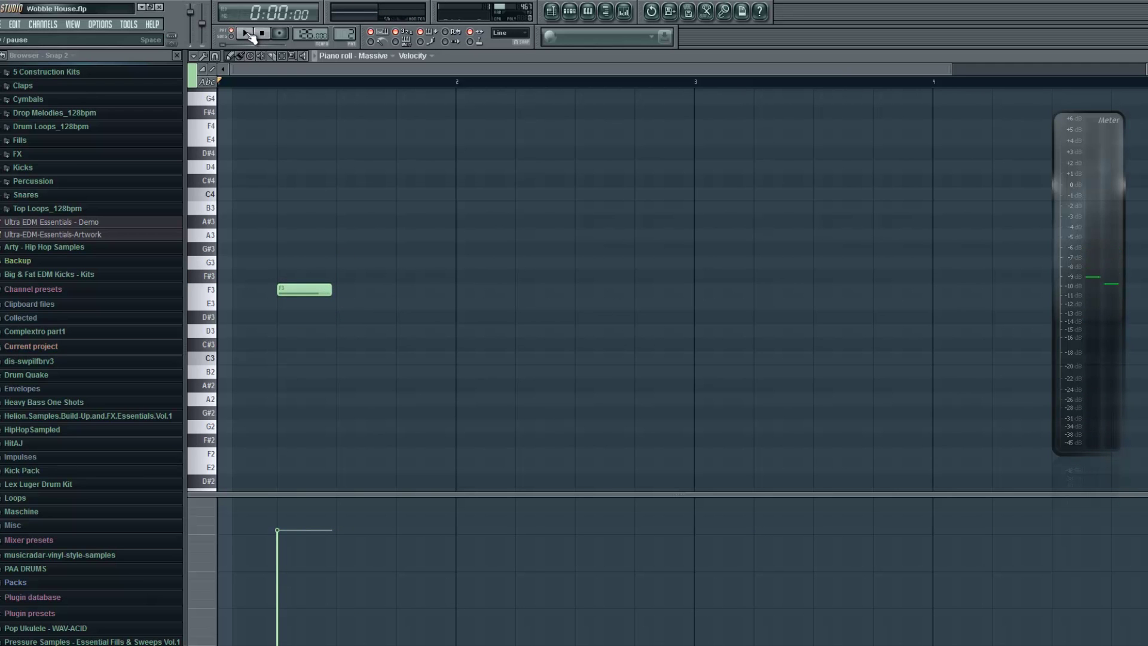
key("space")
- Add a half-beat F3 note on beat 3 of bar 1 and duplicate it directly behind itself
left_click(342, 289)
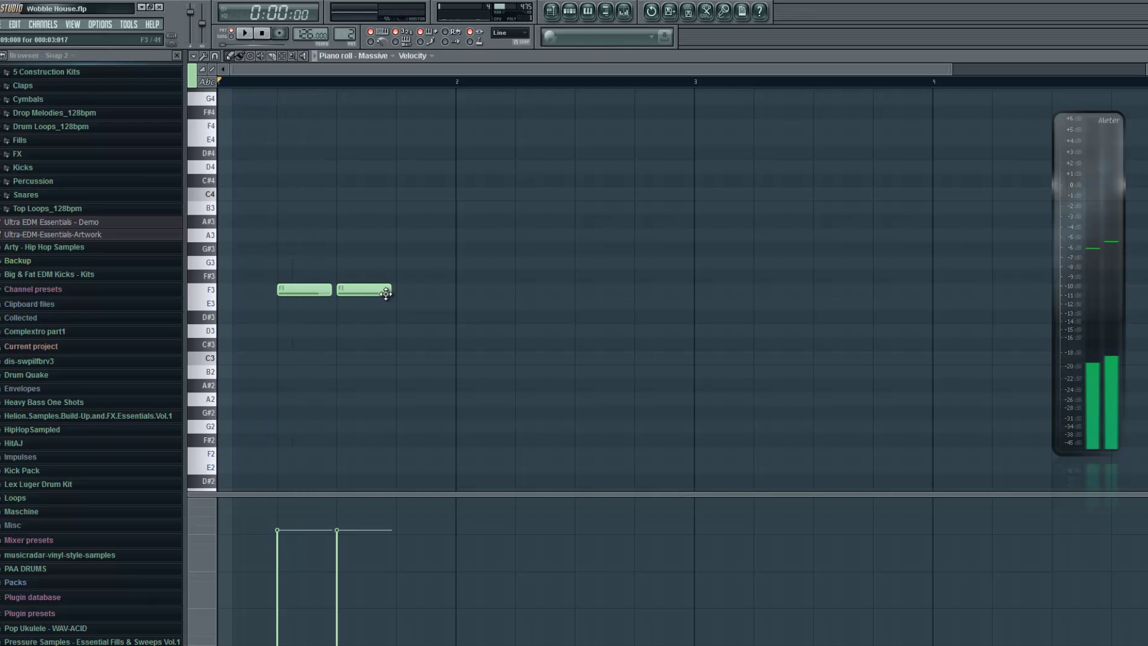
left_click_drag(372, 271, 350, 314)
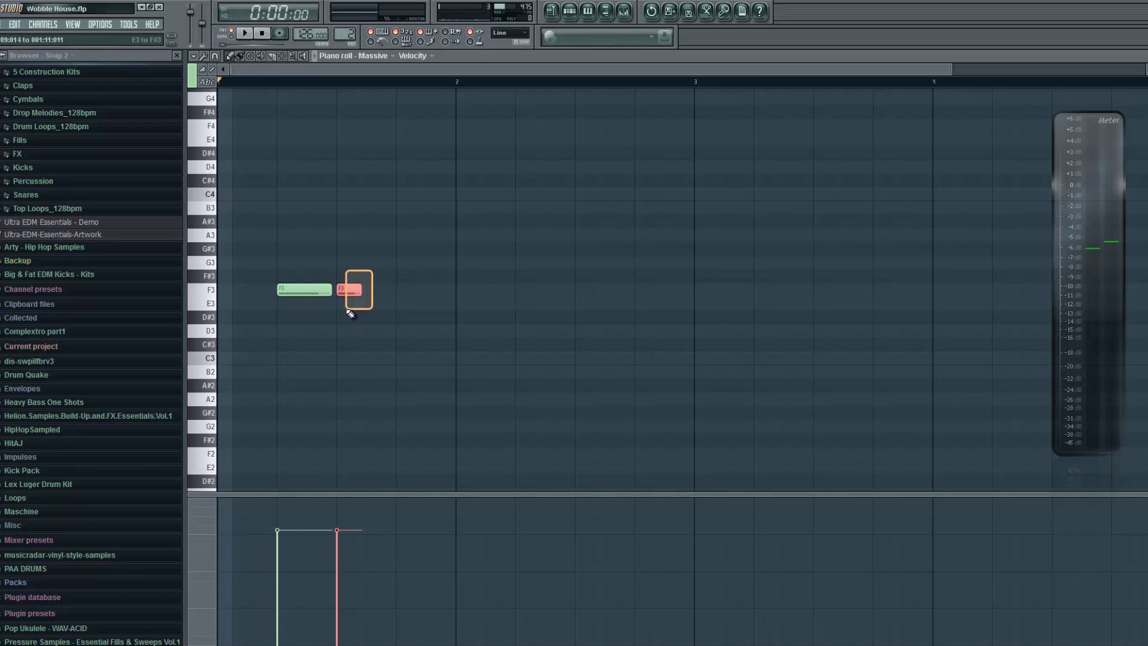
left_click_drag(376, 271, 356, 311)
key("ctrl+b")
left_click(435, 265)
right_click(440, 263)
key("space")
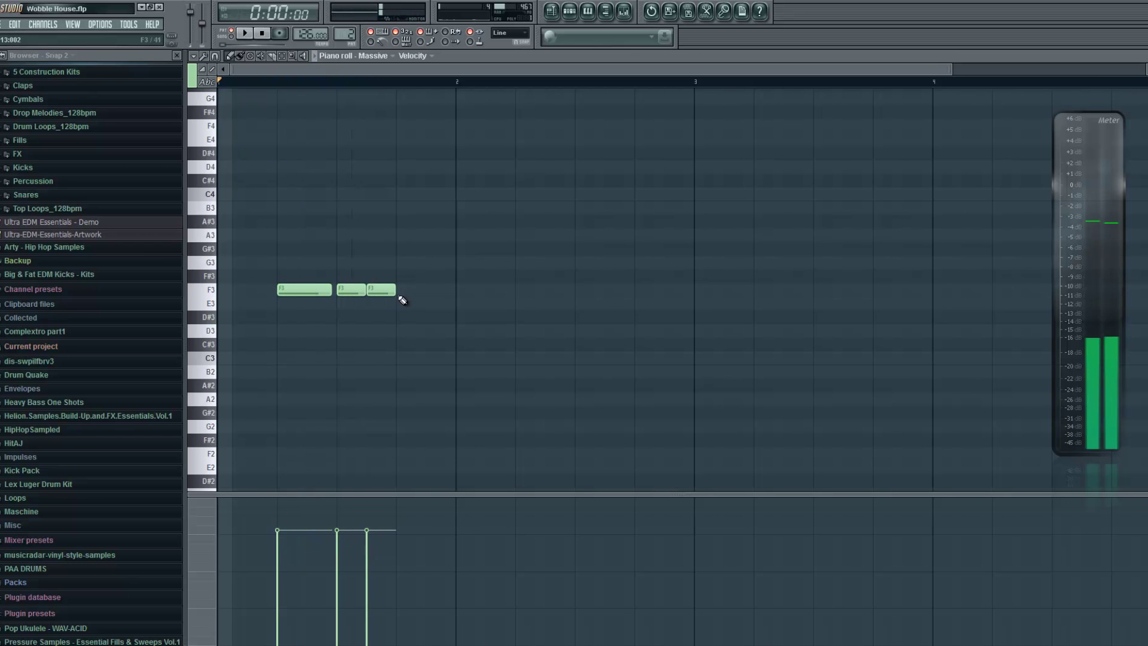
- Draw one-beat F3 notes on beat 4 of bar 1 and at the start of bar 2, play them, and close the piano roll
left_click(413, 289)
left_click_drag(450, 289, 456, 289)
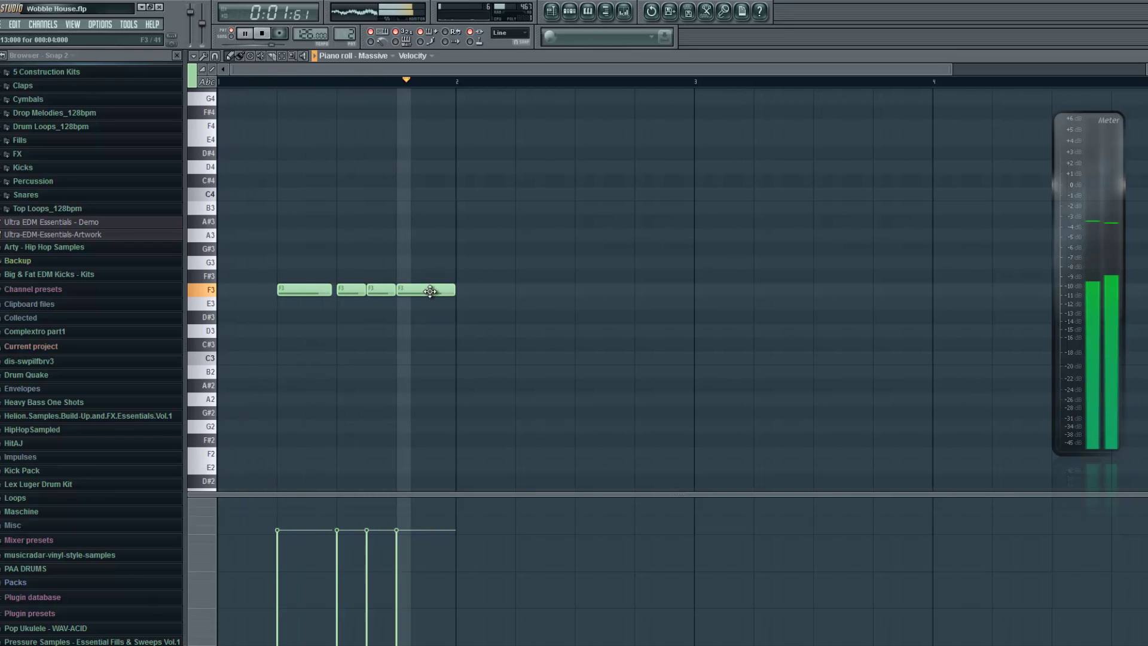
key("space")
left_click(459, 290)
key("space")
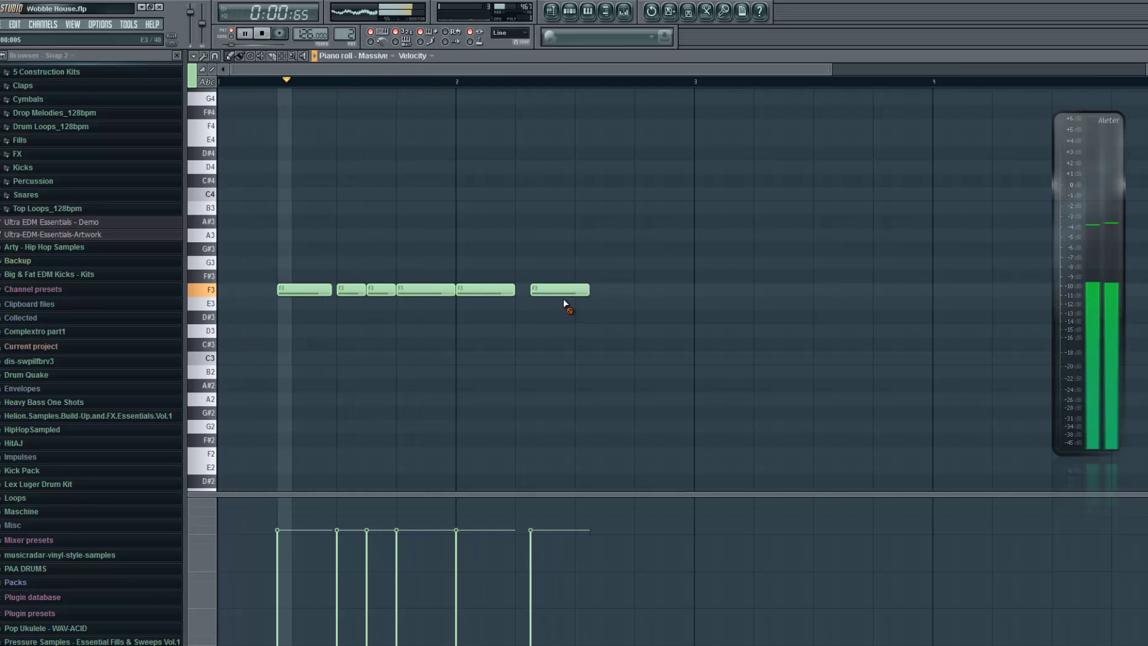
left_click(1146, 55)
key("space")
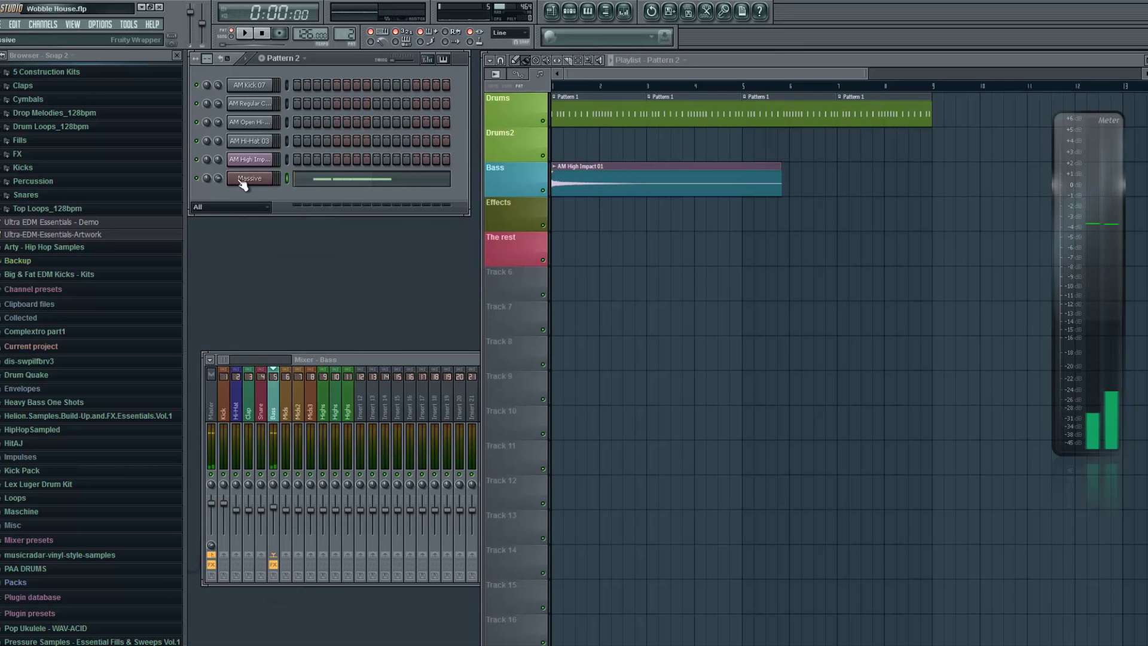
- Open Massive, try the Comb type for Filter 1, and set the filter to Daft
left_click(244, 179)
left_click(611, 191)
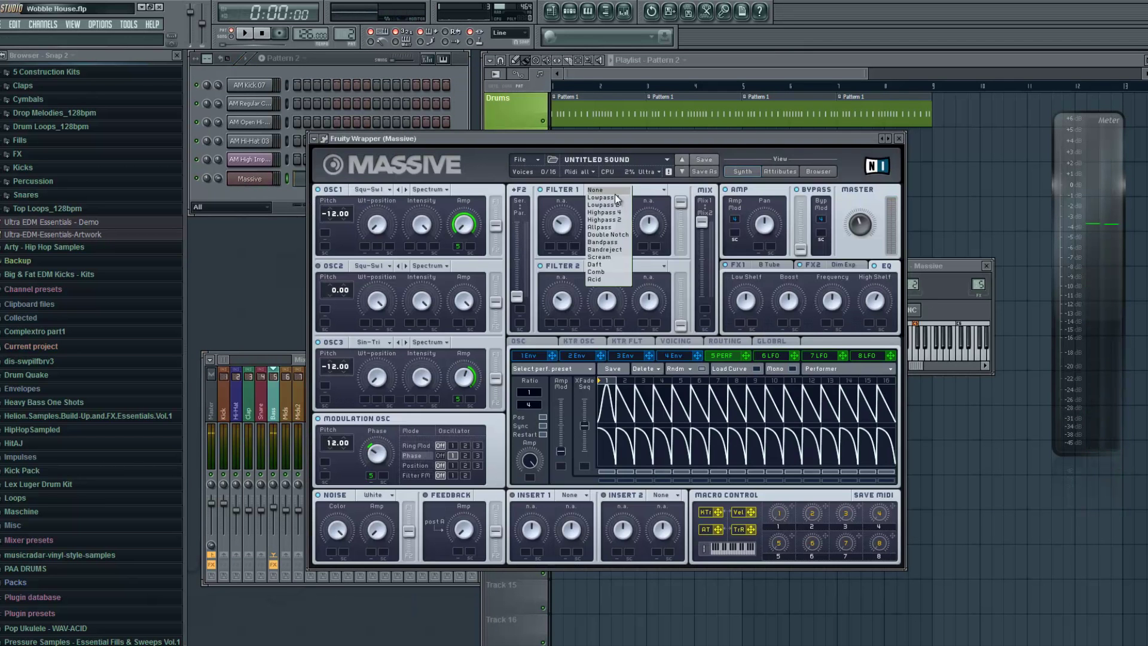
left_click(608, 271)
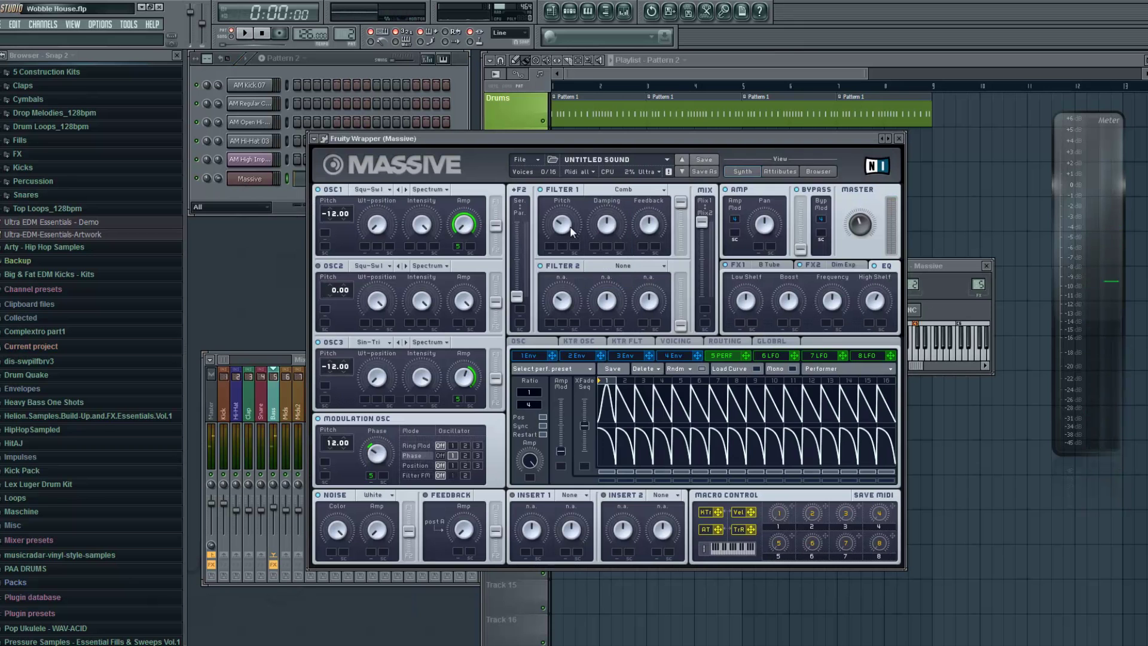
left_click(627, 191)
left_click(607, 269)
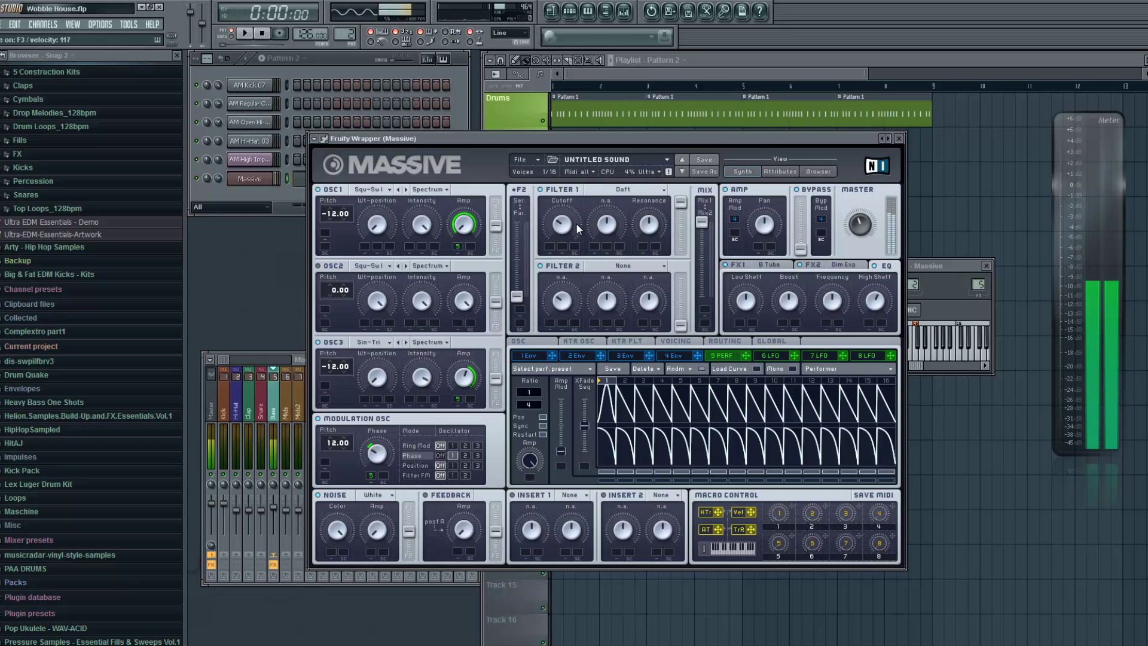
- Modulate Filter 1's cutoff with performer 5 and compare the sound with that modulation switched off and on again
mouse_move(570, 224)
left_mouse_down()
mouse_move(573, 237)
mouse_move(565, 189)
mouse_move(567, 206)
left_mouse_up()
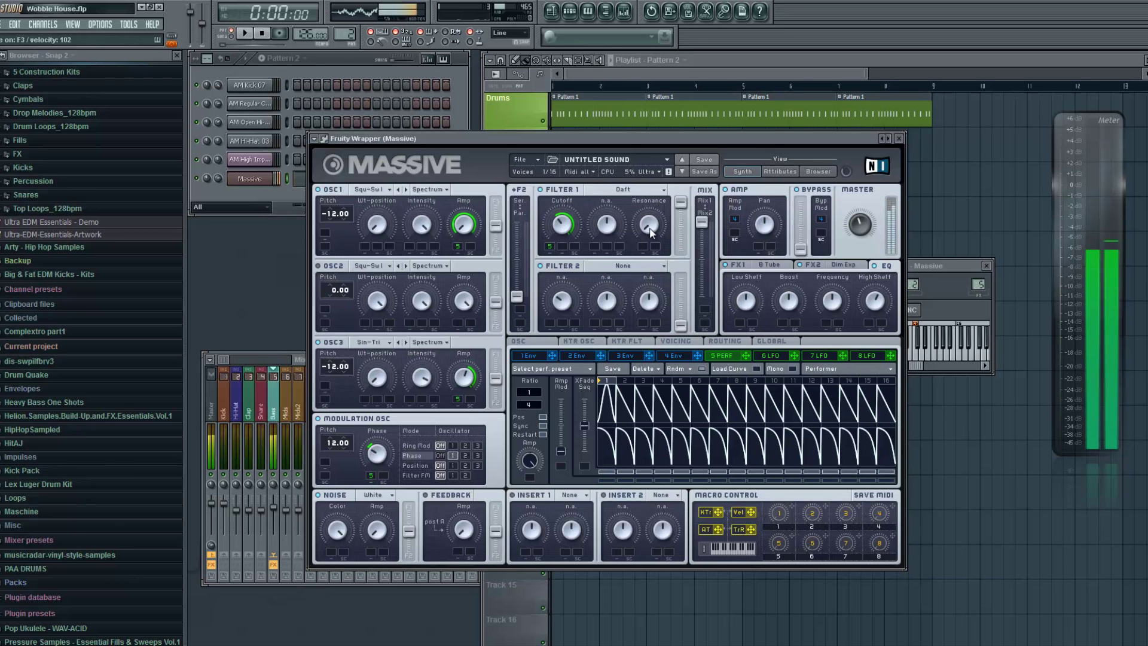
right_click(548, 246)
left_click(568, 267)
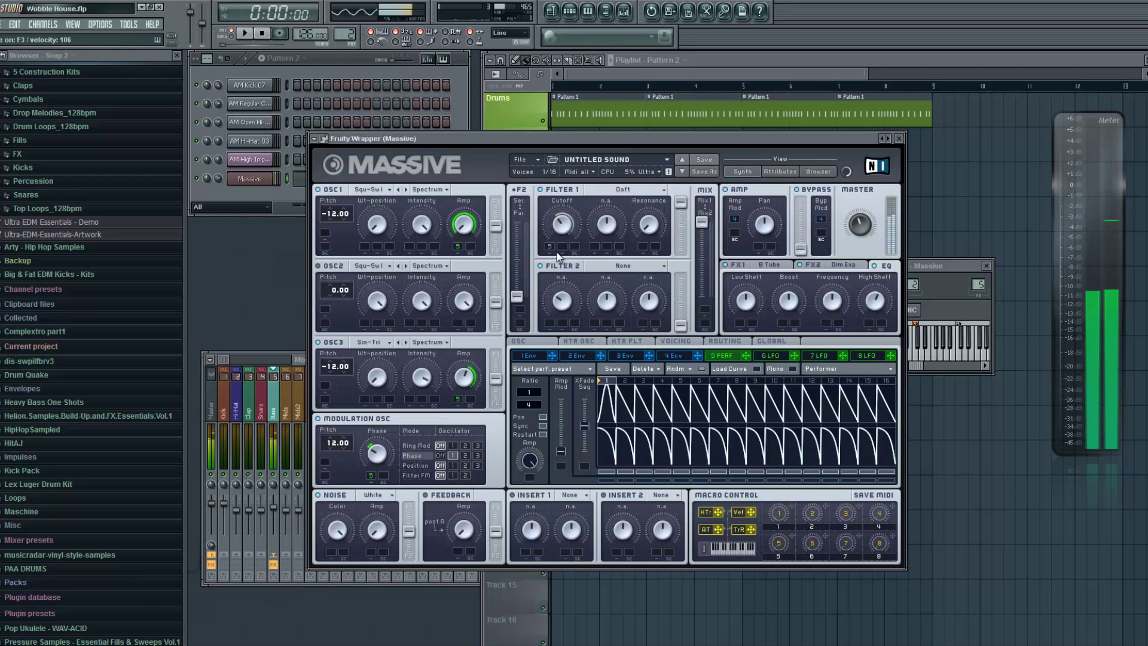
right_click(550, 247)
left_click(565, 273)
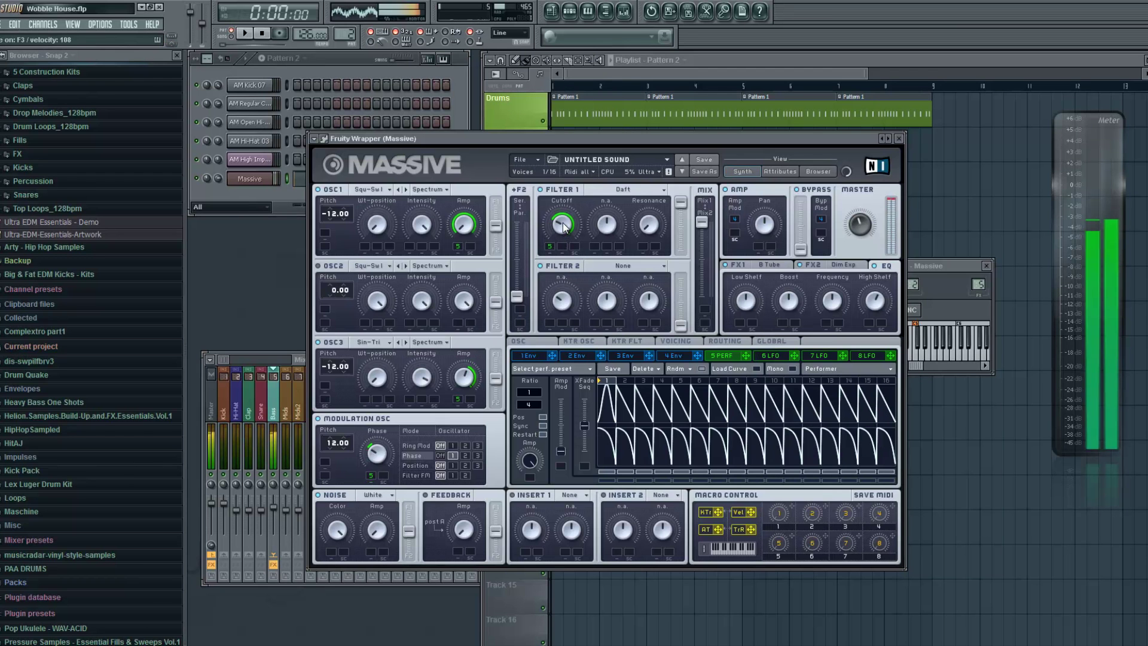
- Route OSC1 fully into Filter 1 and close the Massive window
left_click_drag(503, 227, 503, 188)
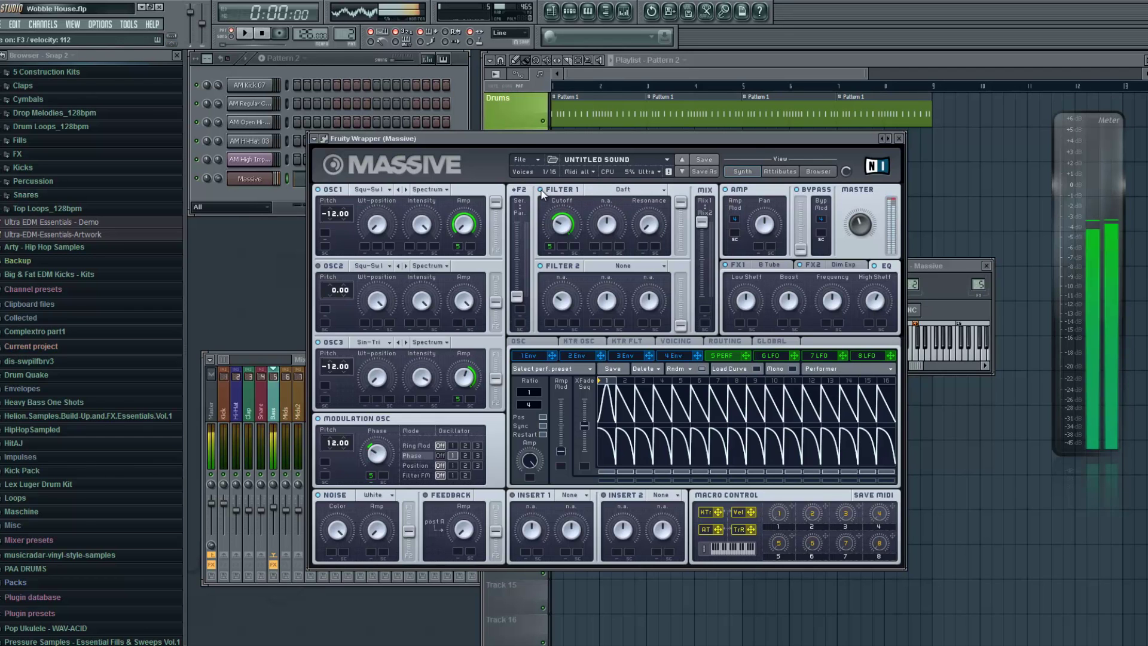
left_click(899, 139)
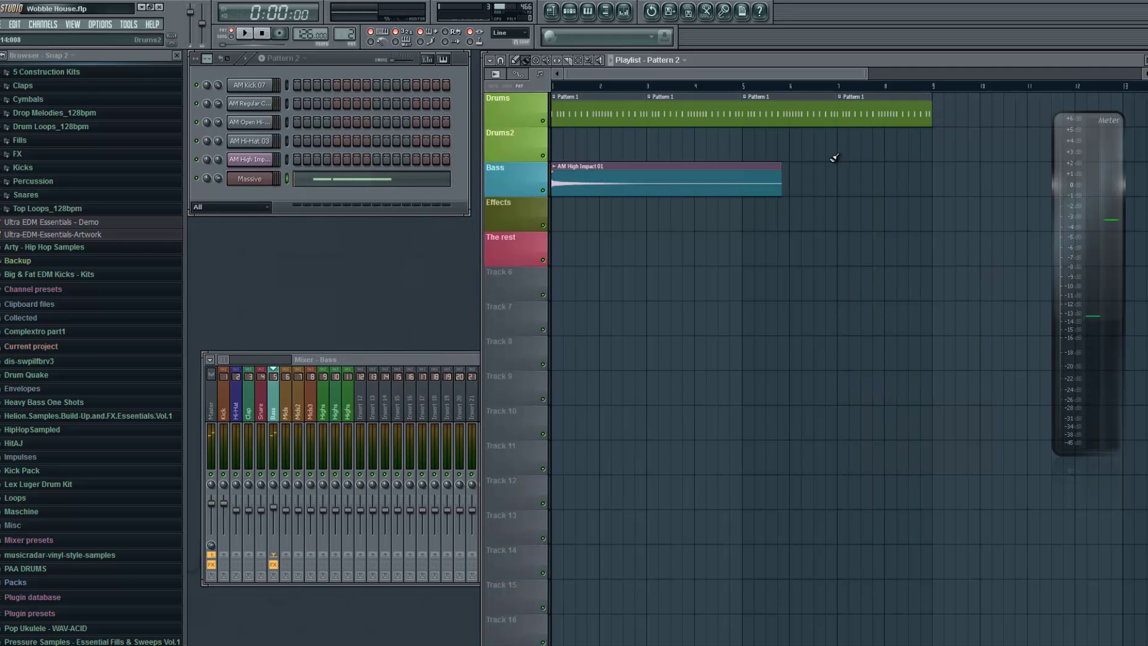
- Play the bass pattern while viewing its Massive notes in the piano roll, and close the piano roll
left_click(244, 34)
left_click(397, 181)
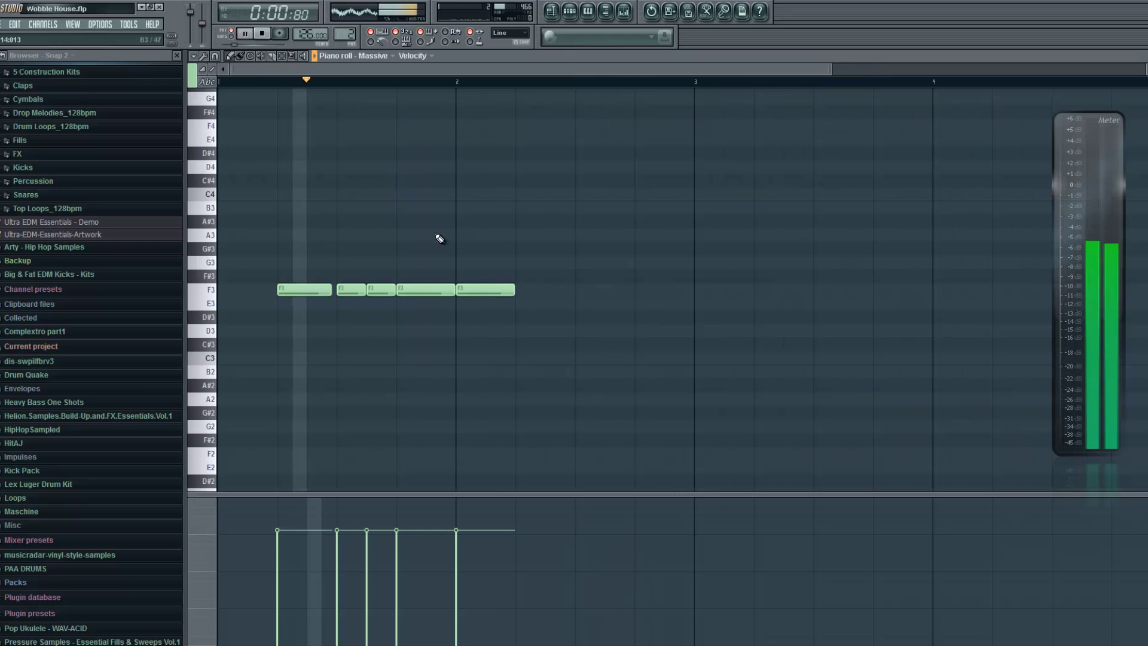
key("space")
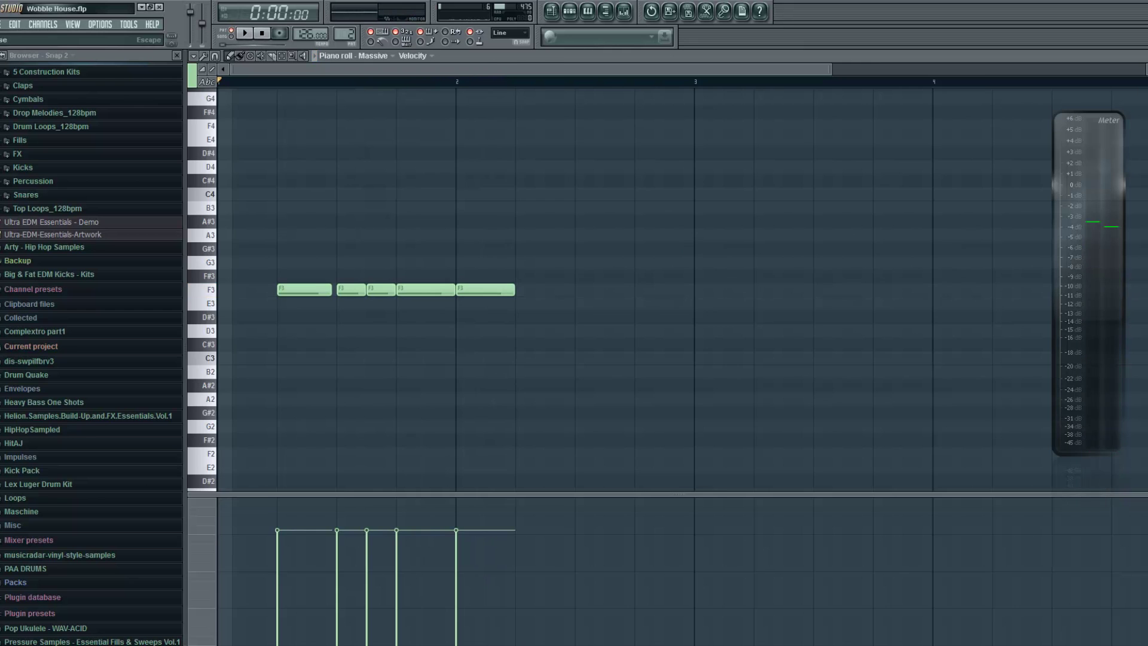
left_click(1146, 56)
- Open Massive's oscillator settings and turn on Restart via Gate, comparing the sound with it off and on
left_click(238, 185)
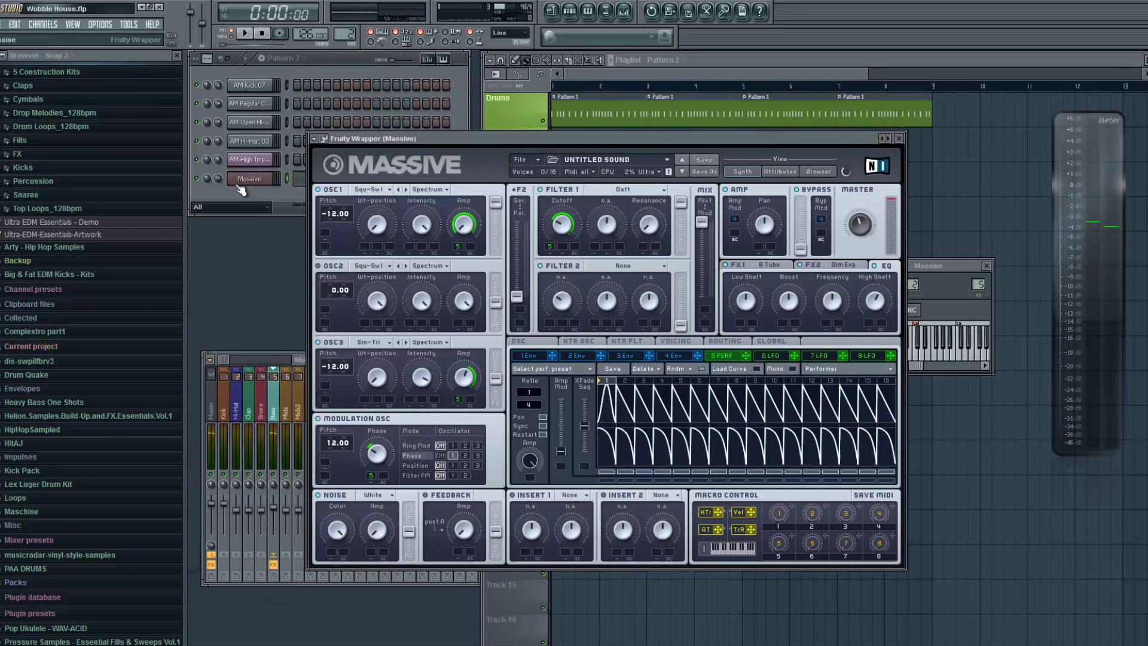
left_click(530, 344)
left_click(731, 393)
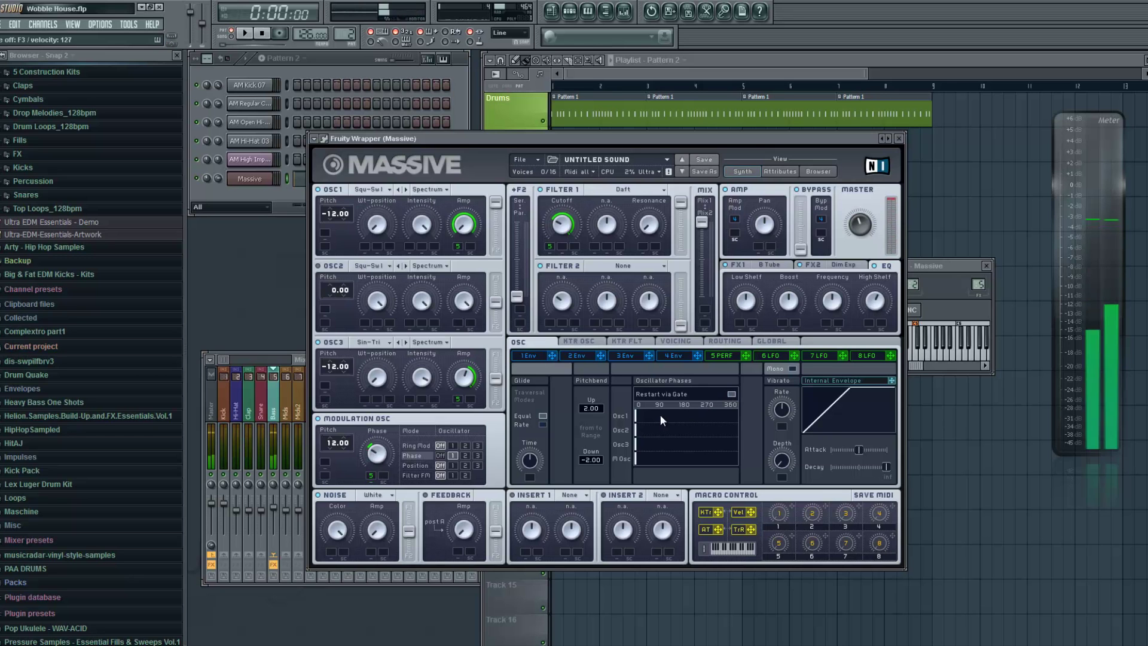
left_click(732, 395)
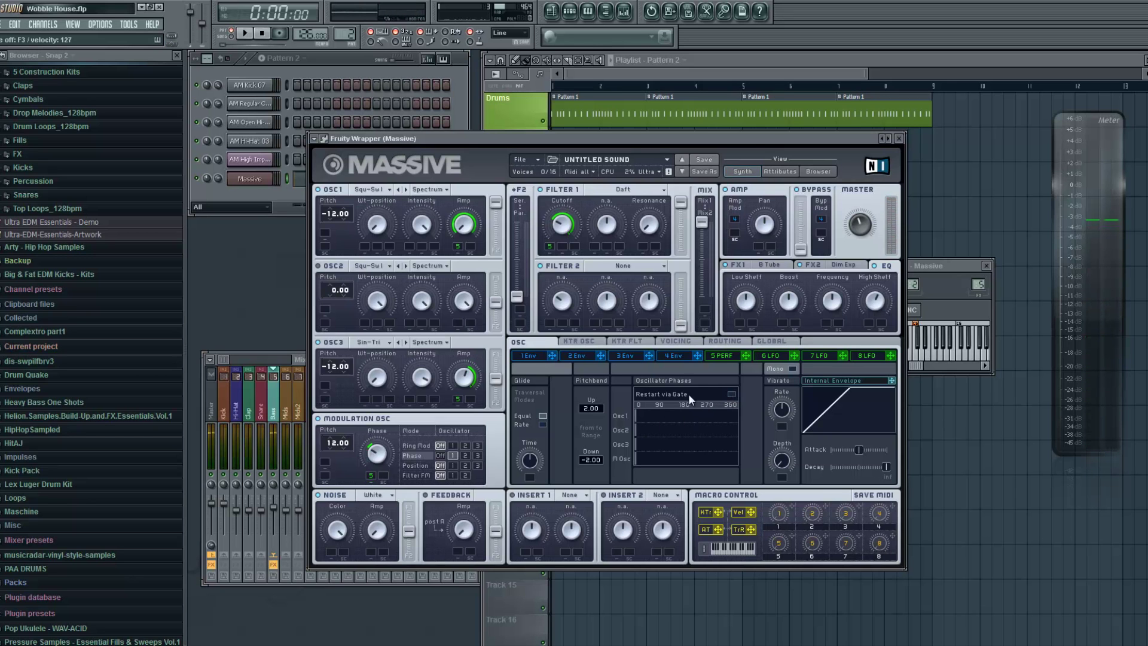
left_click(733, 393)
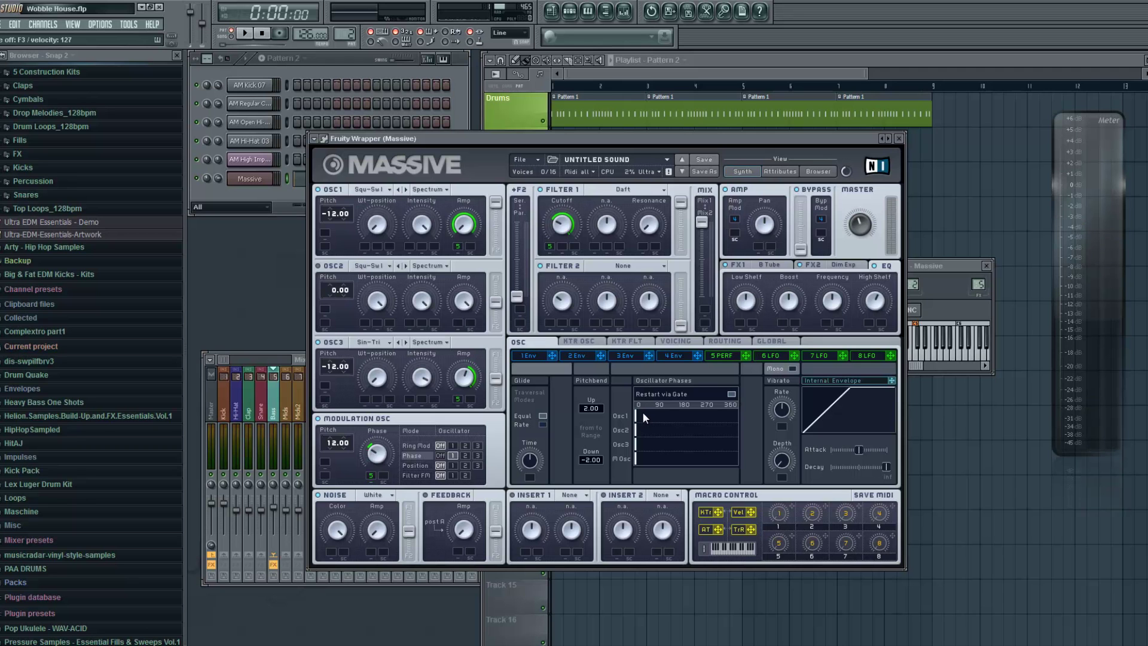
- Set the Osc1 restart phase to about 180 and close the Massive window
left_click_drag(662, 412, 745, 410)
mouse_move(654, 417)
left_mouse_down()
mouse_move(626, 415)
mouse_move(698, 418)
left_mouse_up()
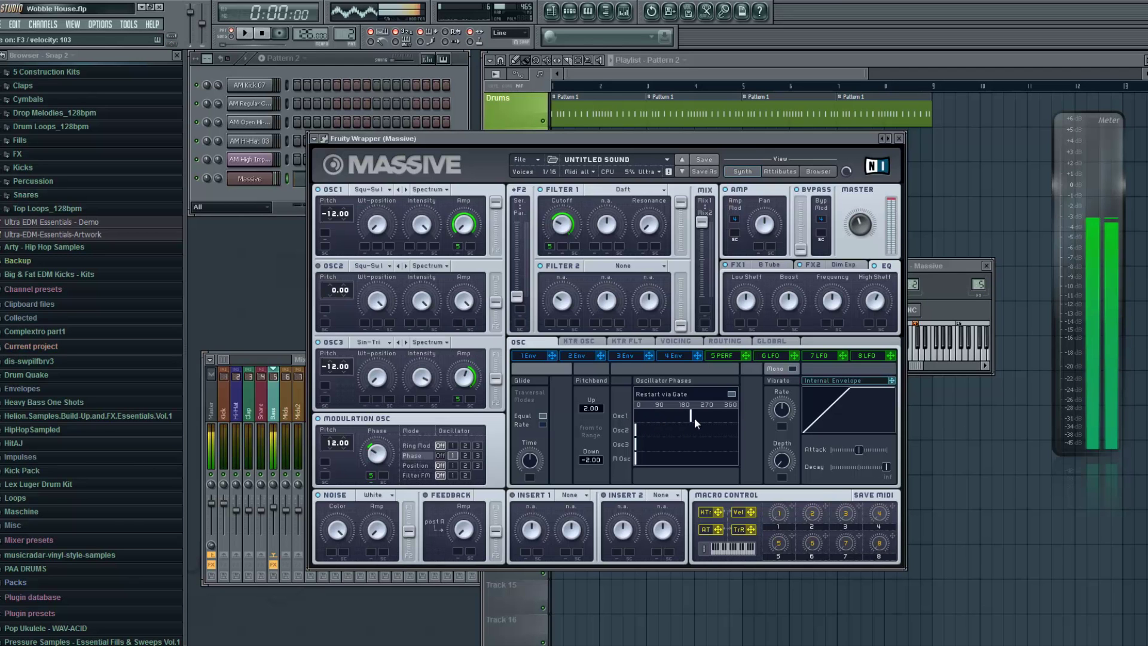
mouse_move(646, 417)
left_mouse_down()
mouse_move(615, 415)
mouse_move(685, 414)
left_mouse_up()
left_click(900, 140)
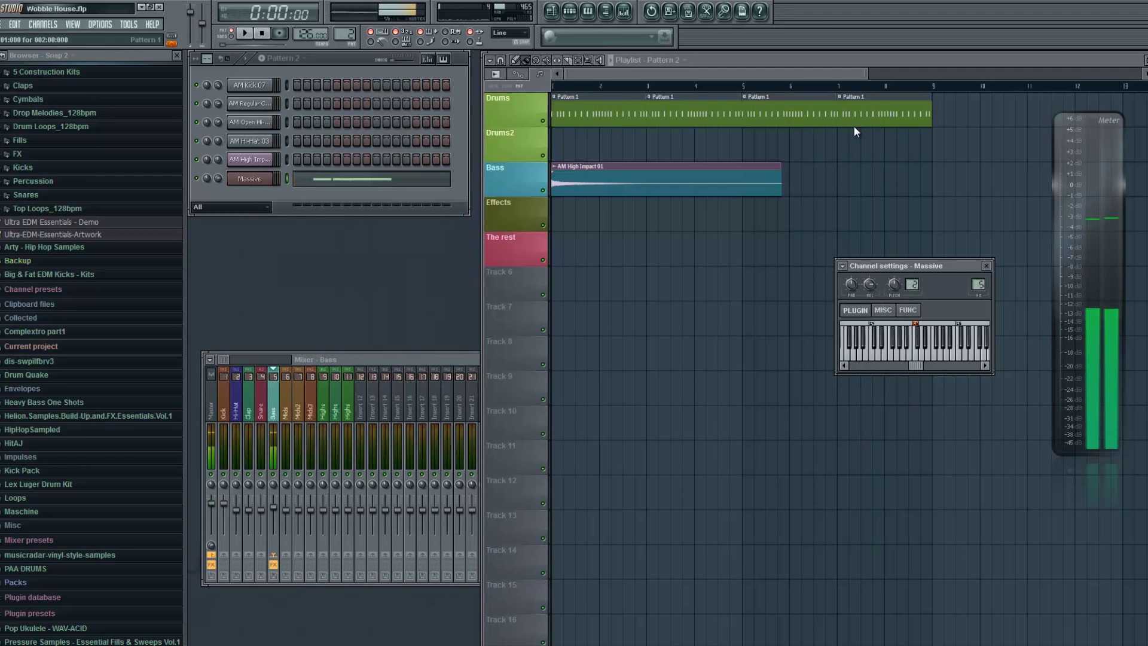
- Lengthen the first F3 note to a full beat and add one-beat F3 notes on beats 2, 3 and 4 of bar 2
left_click(346, 179)
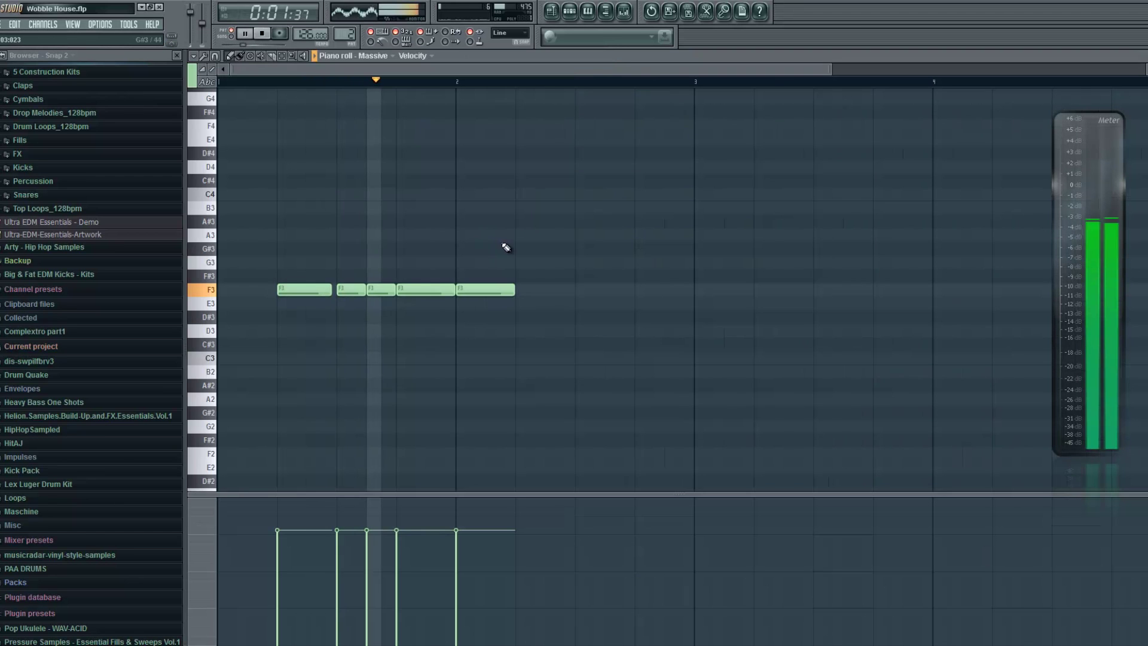
key("space")
key("ctrl+d")
left_click(504, 290)
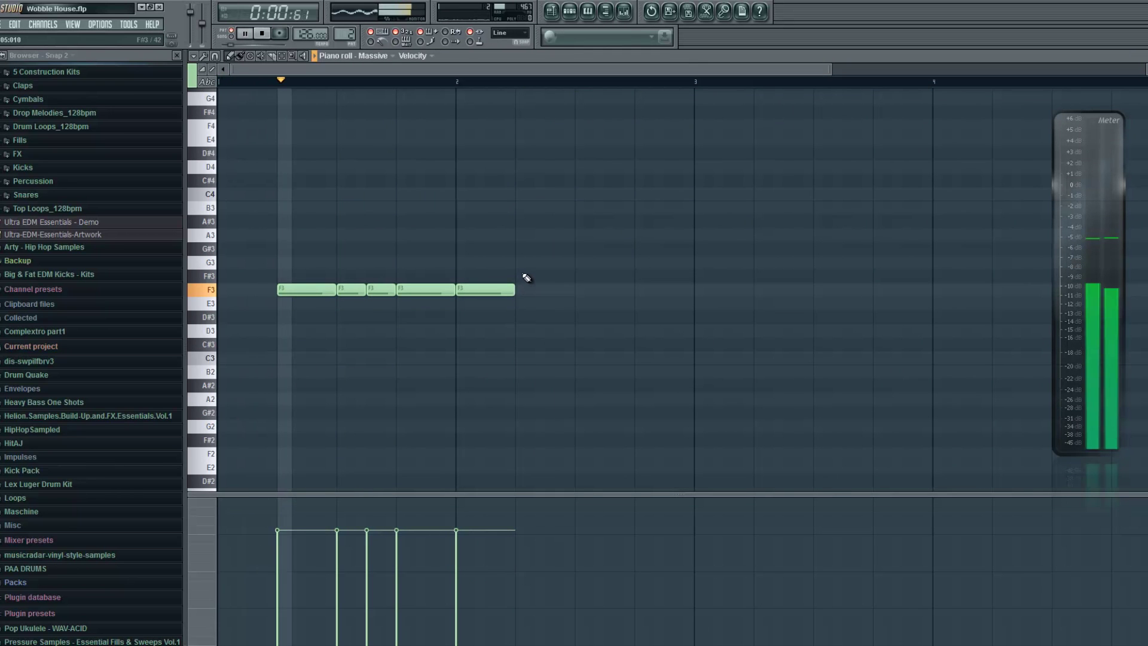
left_click(520, 290)
left_click(586, 290)
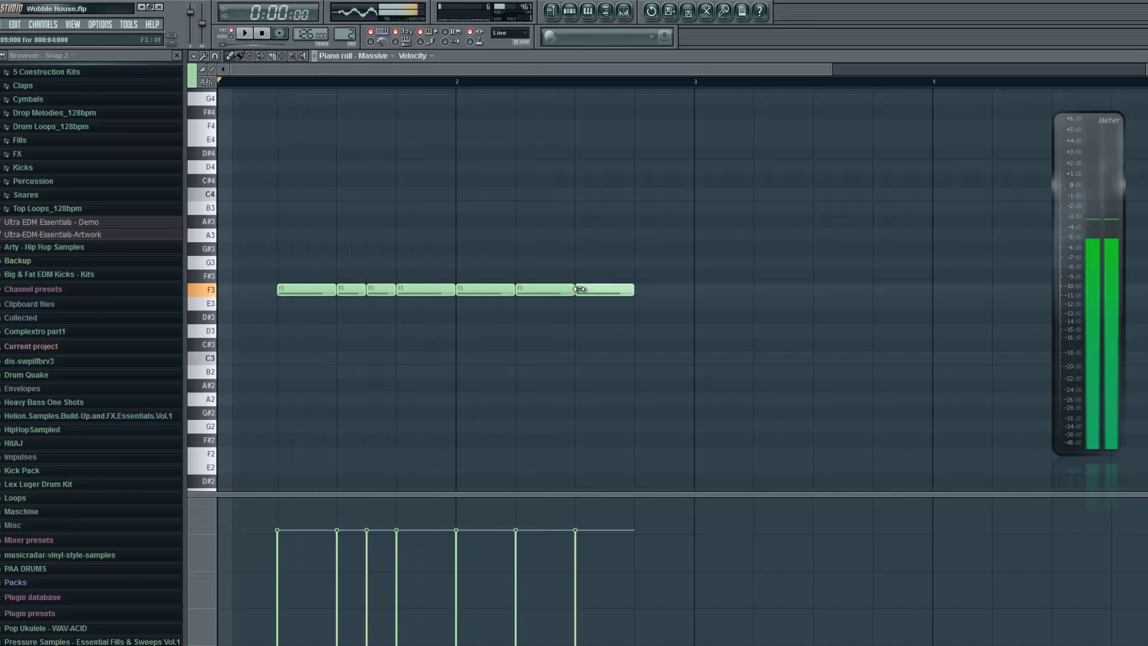
left_click(641, 291)
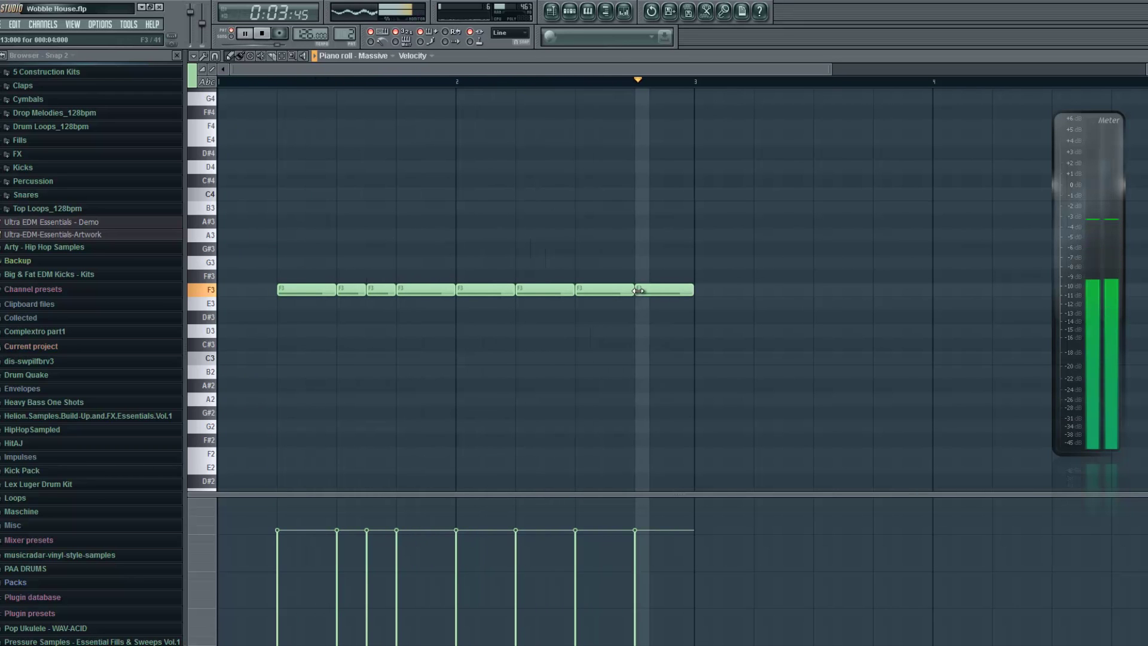
key("space")
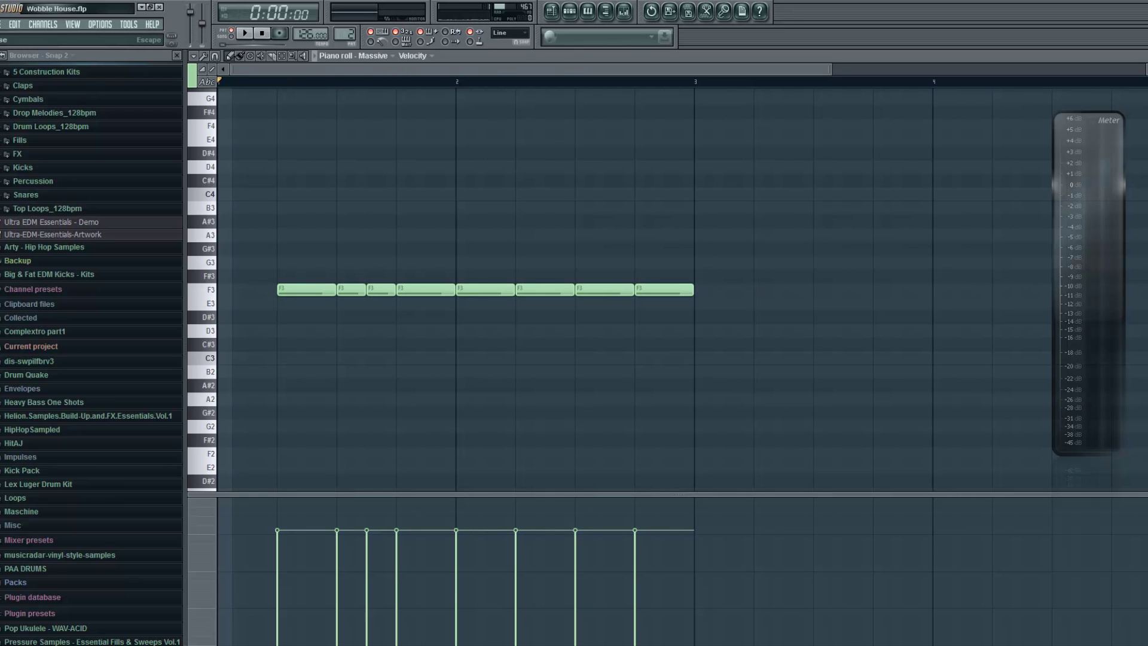
- Place a Pattern 2 clip at bar 1 on the Effects track of the playlist and play it with the drums
left_click(1147, 56)
left_click(588, 240)
right_click(621, 250)
left_click_drag(578, 221, 551, 220)
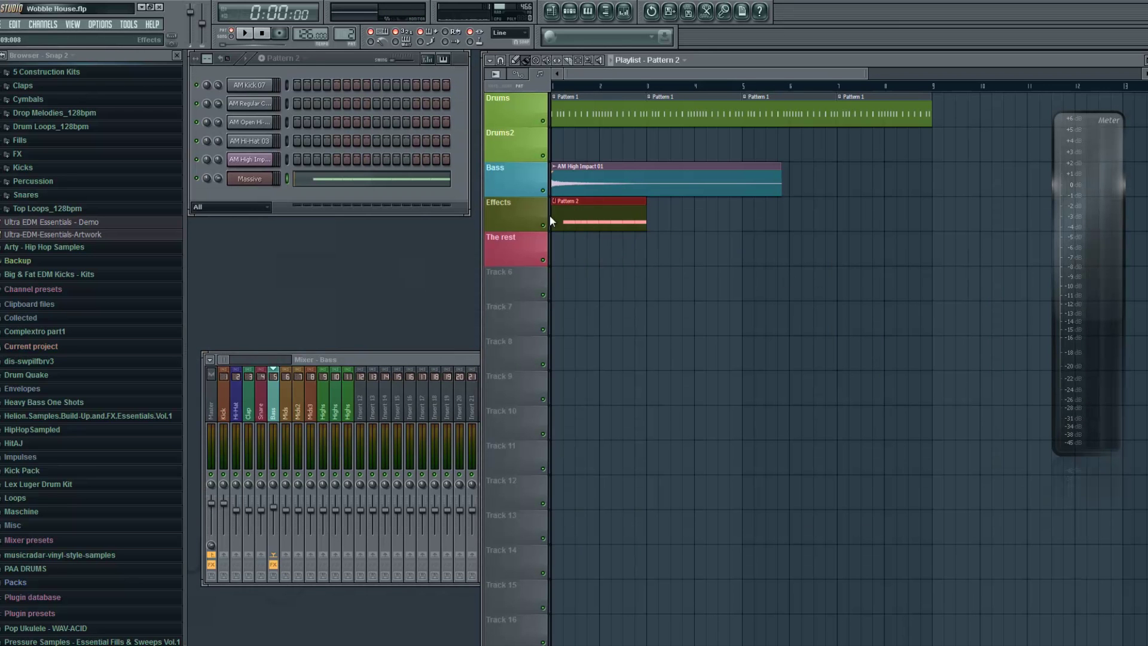
left_click(241, 33)
left_click(699, 248)
right_click(700, 248)
key("space")
- Open Massive's piano roll and play the two-bar F3 phrase with its notes deselected
left_click(315, 177)
left_click_drag(813, 203, 298, 349)
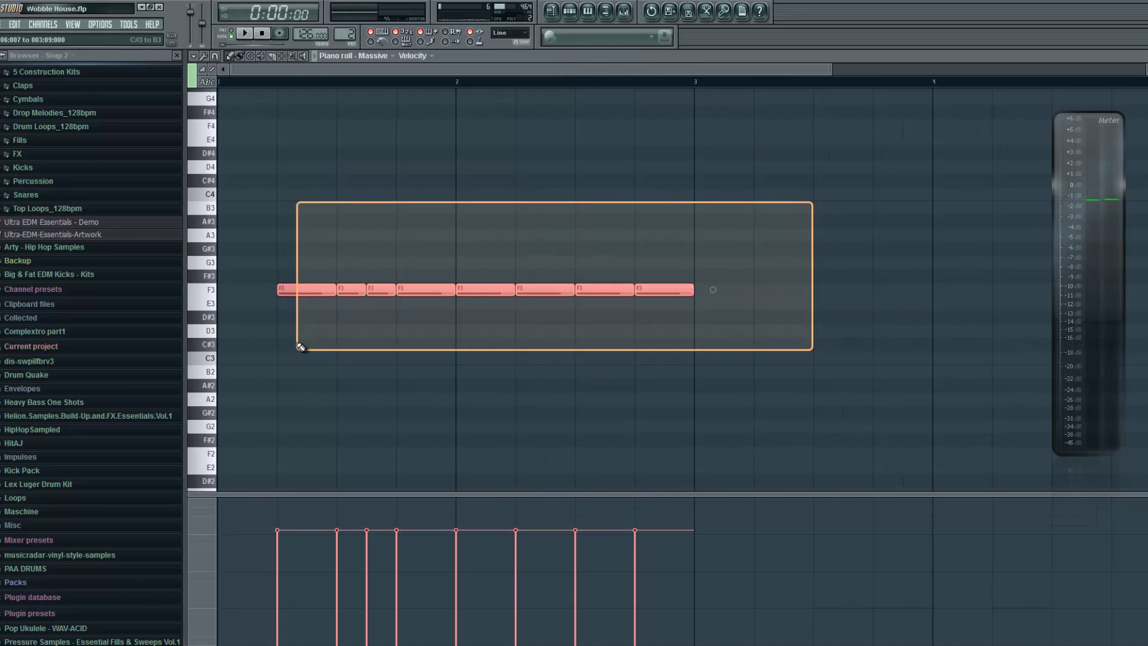
left_click(338, 210)
right_click(339, 208)
key("space")
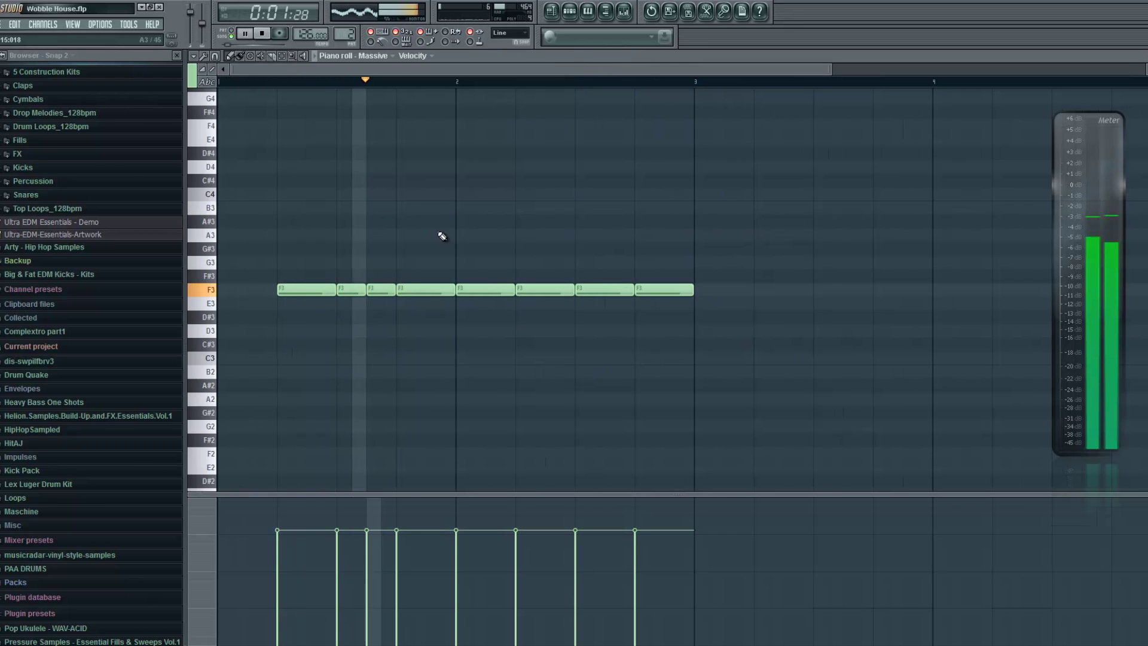
key("space")
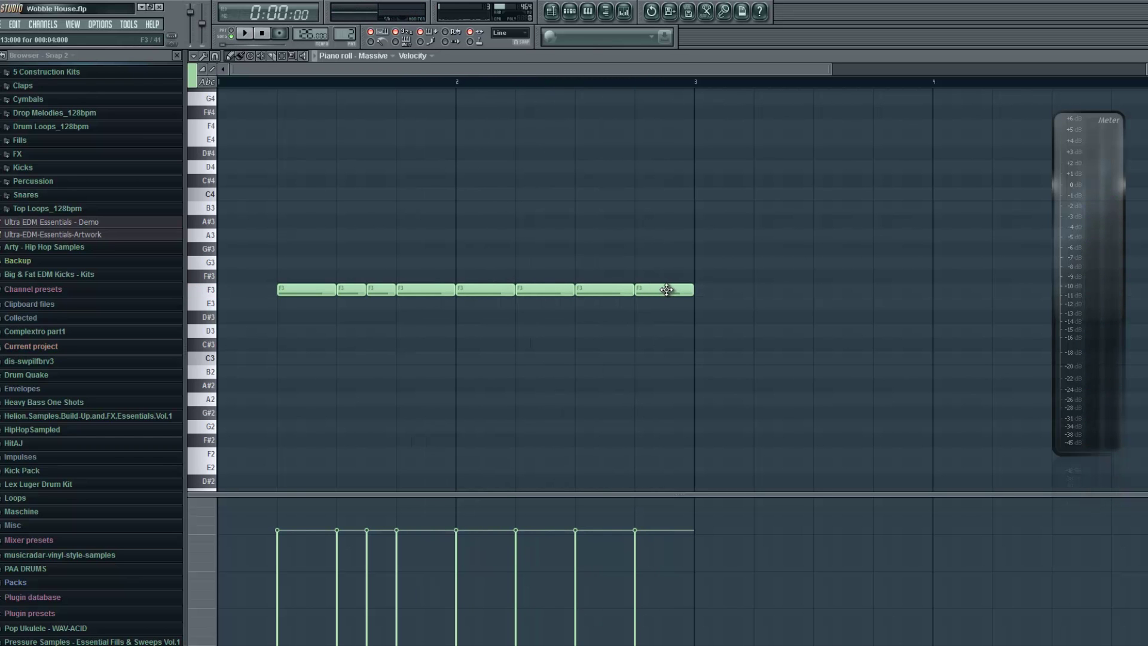
- Rework bar 1 to have a one-beat F3 note on beat 3 and two half-beat F3 notes on beat 4
key("space")
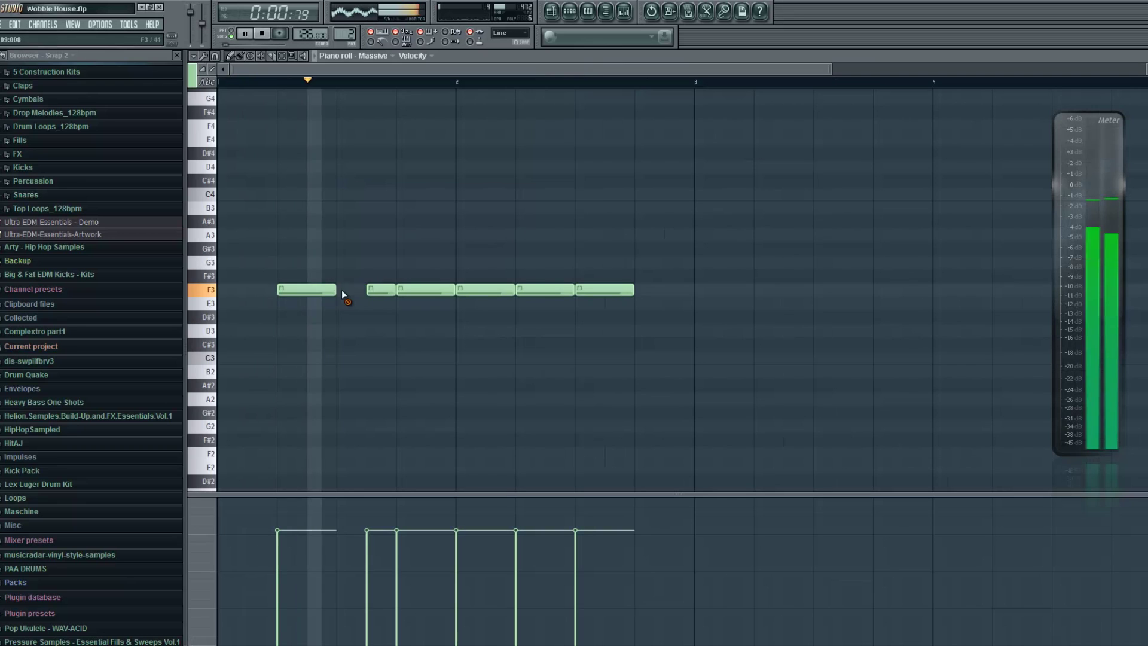
key("space")
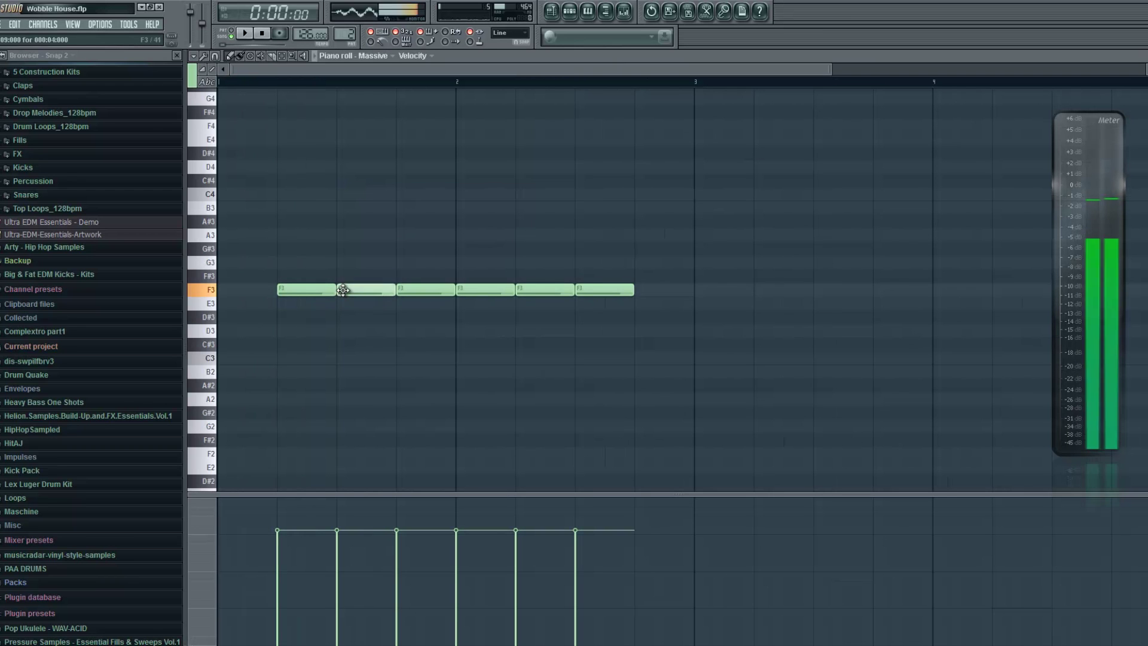
right_click(422, 290)
key("space")
left_click(404, 290)
left_click_drag(452, 291, 419, 292)
left_click(437, 291)
key("space")
- Put two half-beat F3 notes on beat 3 of bar 2 and a one-beat F3 note on beat 4
left_click_drag(632, 290, 693, 289)
left_click(614, 291)
left_click(639, 290)
- Copy the whole two-bar F3 phrase into bars 3 and 4 and start playback
left_click_drag(765, 360, 269, 242)
left_click_drag(289, 290, 772, 287)
left_click(743, 199)
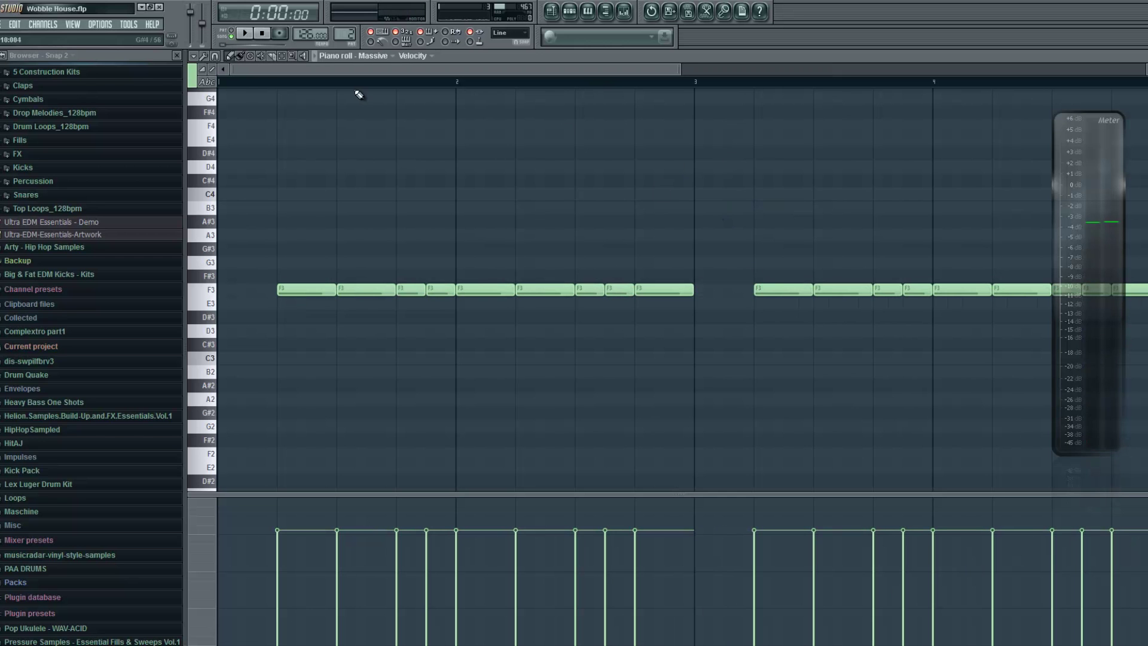
key("space")
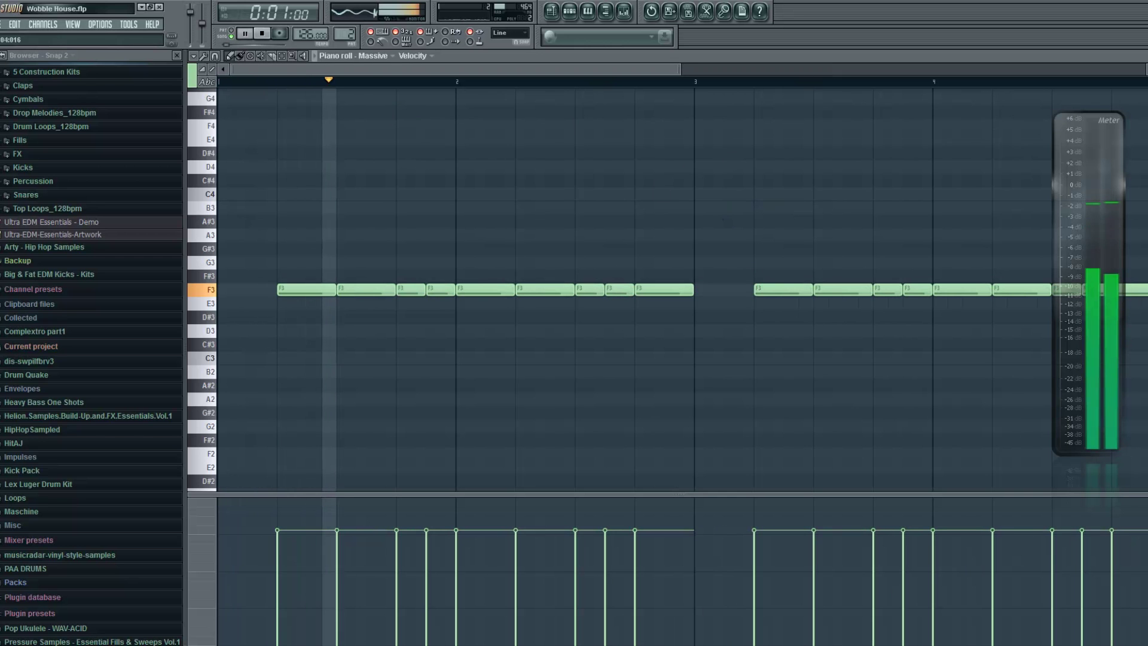
- Place a second Pattern 2 clip at bar 5 on the Effects track and delete the extra clip on The rest track
key("F7")
left_click(773, 241)
right_click(795, 246)
left_click_drag(777, 232, 702, 226)
key("ctrl+b")
left_click(784, 280)
right_click(814, 272)
left_click(842, 254)
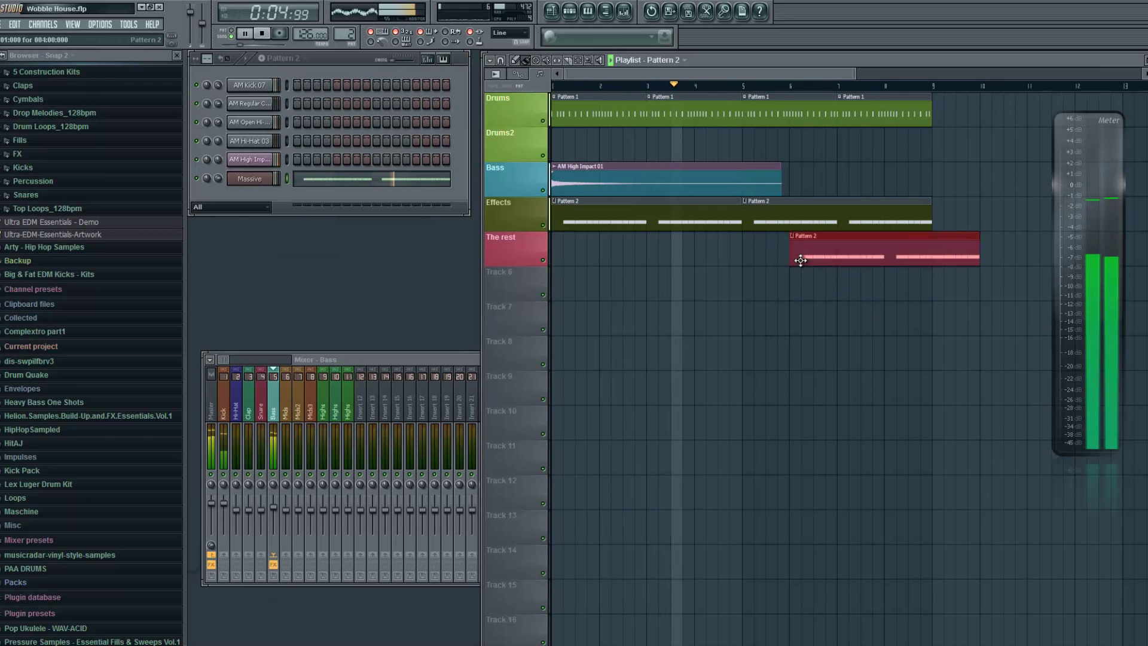
right_click(824, 242)
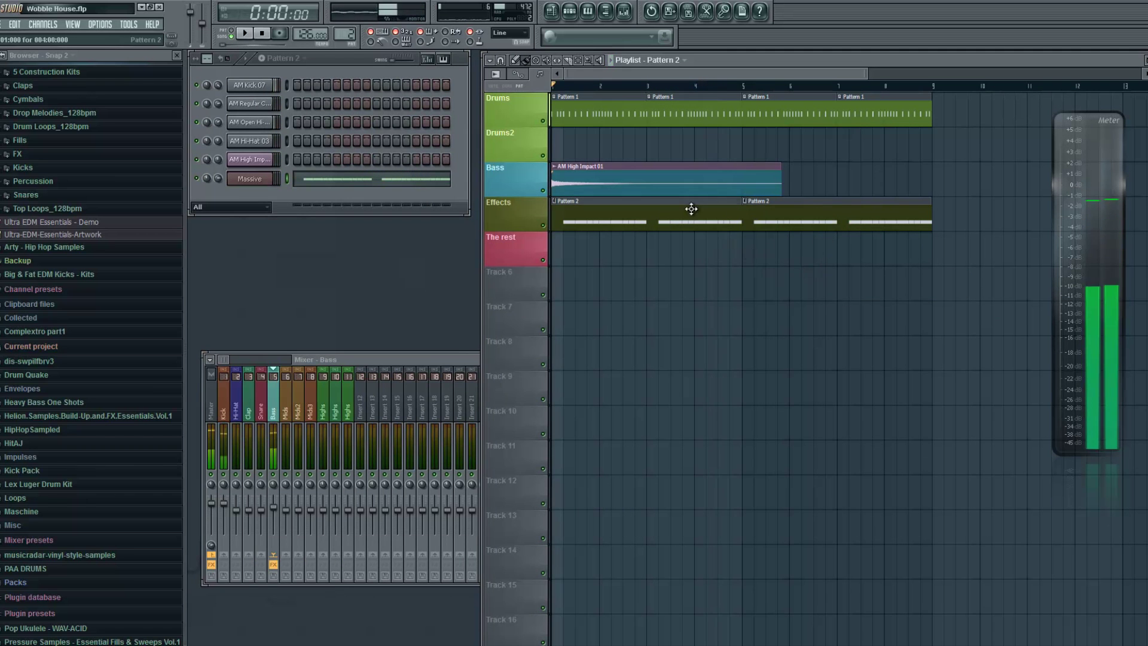
key("space")
- Split the one-beat F3 note at the start of bar 4 into two half-beat notes, play them, and close the piano roll
key("F7")
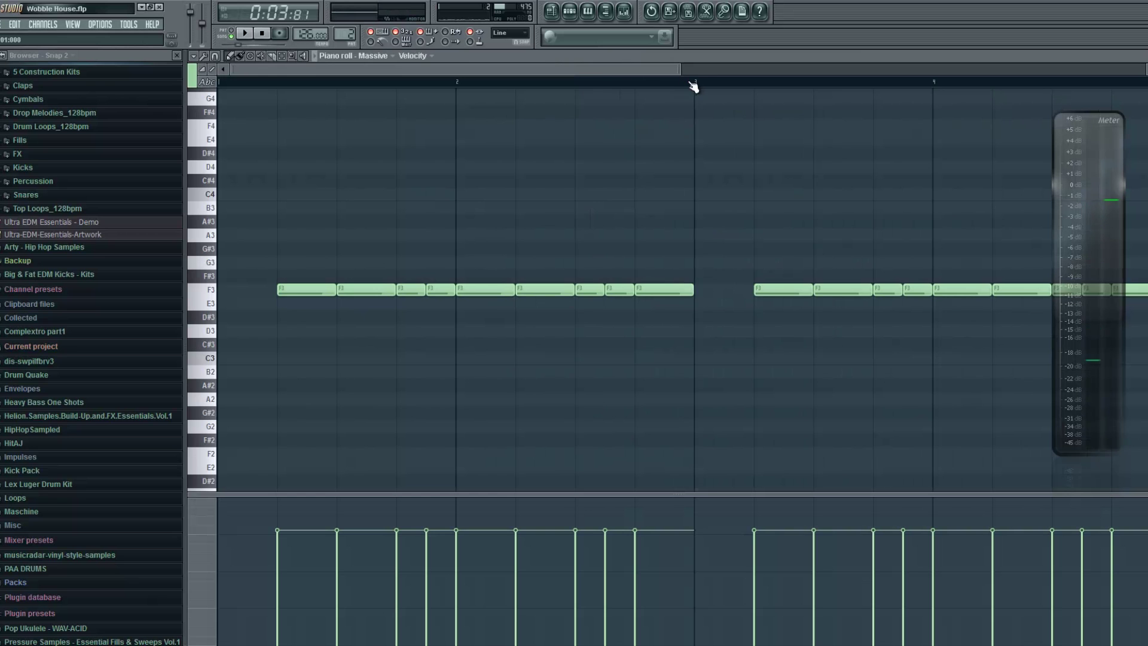
key("space")
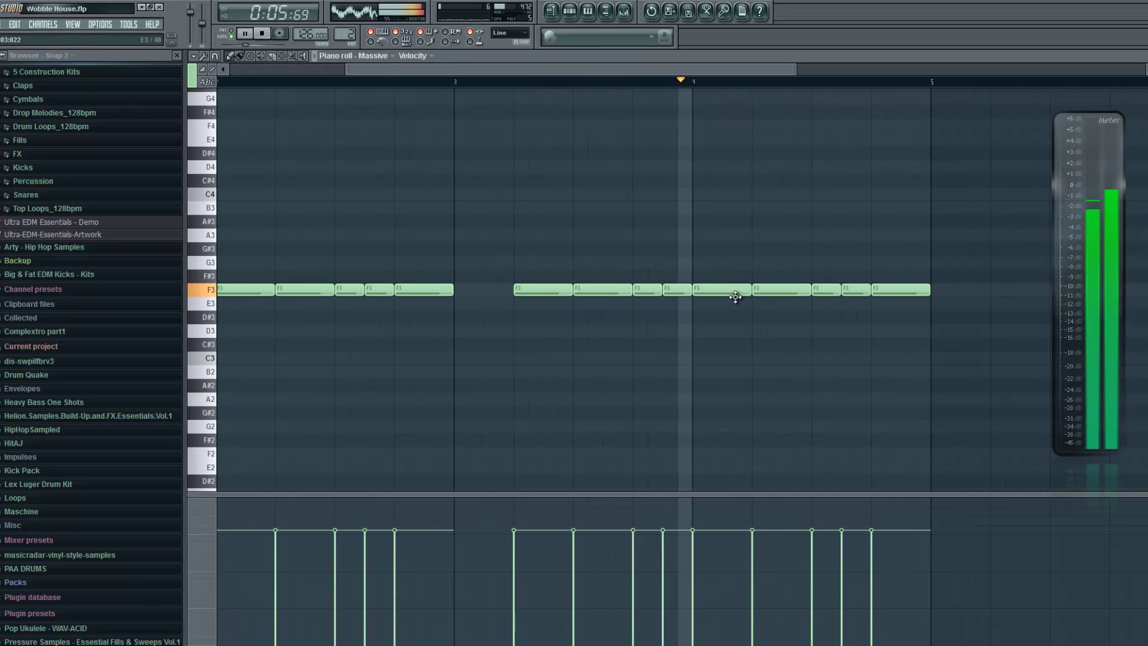
key("space")
left_click_drag(748, 291, 722, 291)
left_click(725, 291)
key("space")
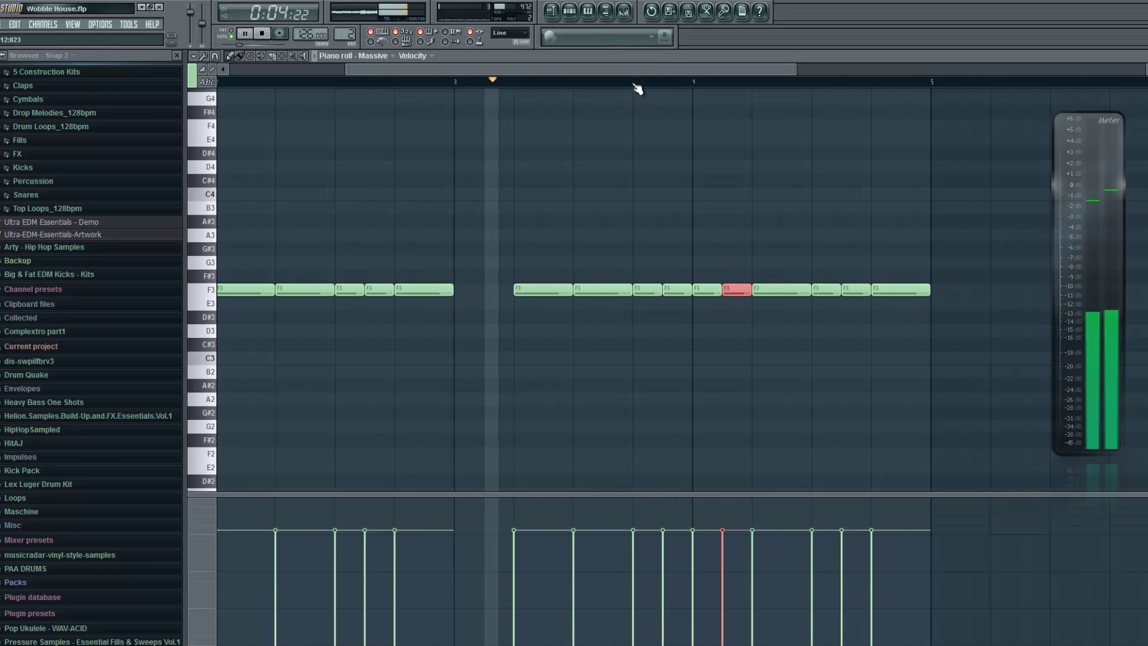
left_click(749, 180)
right_click(750, 182)
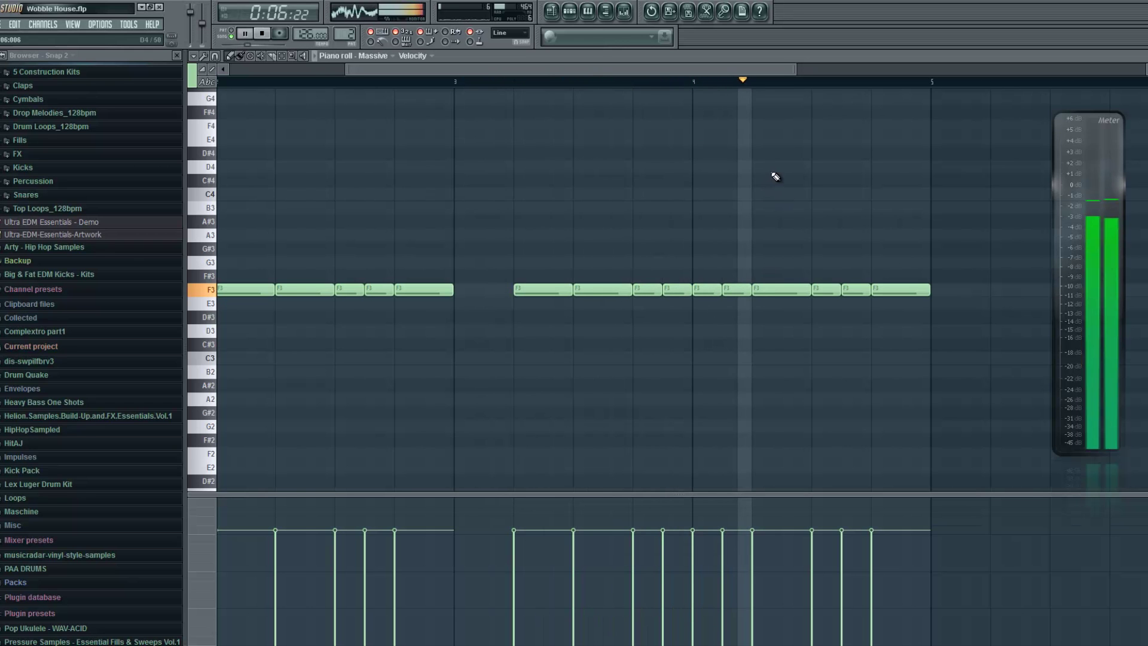
key("space")
left_click(1146, 55)
left_click(748, 140)
right_click(745, 140)
- Set Massive's pitchbend range to 5.00 up and -5.00 down, close the plugin, and reposition its channel settings window
left_click(257, 182)
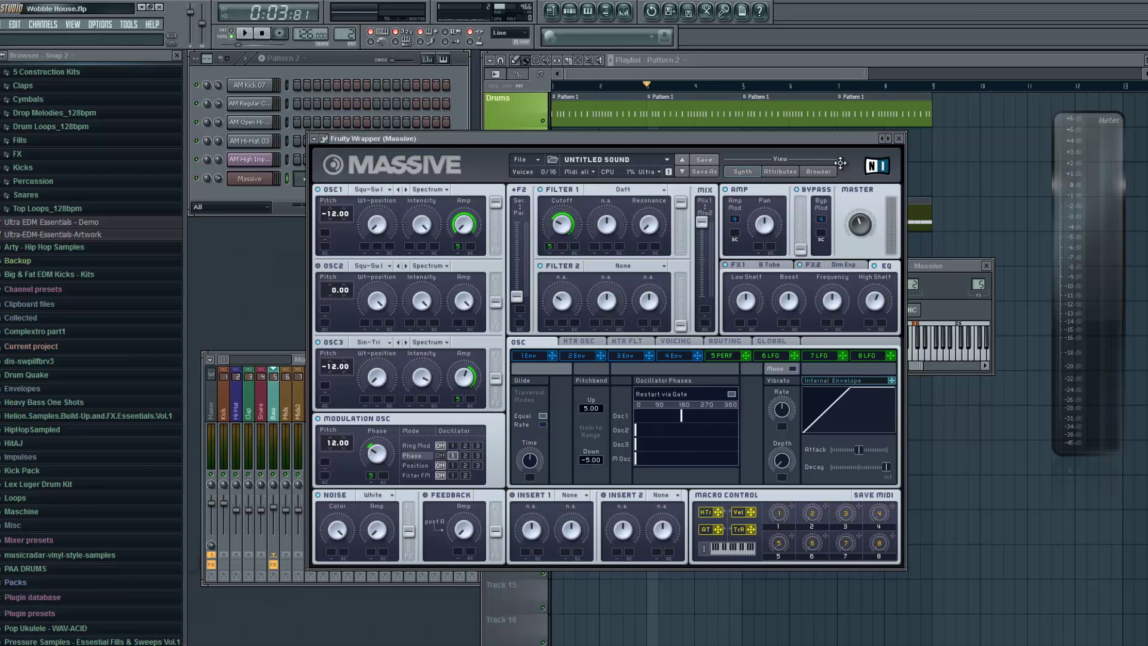
left_click(901, 139)
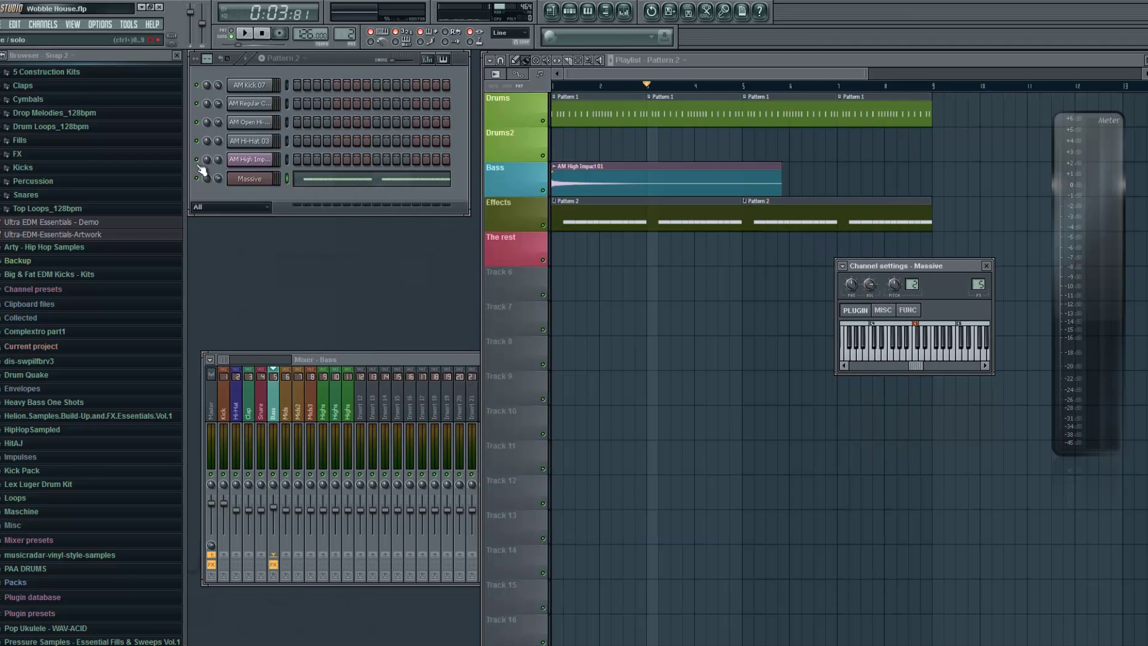
left_click(254, 179)
left_click(255, 180)
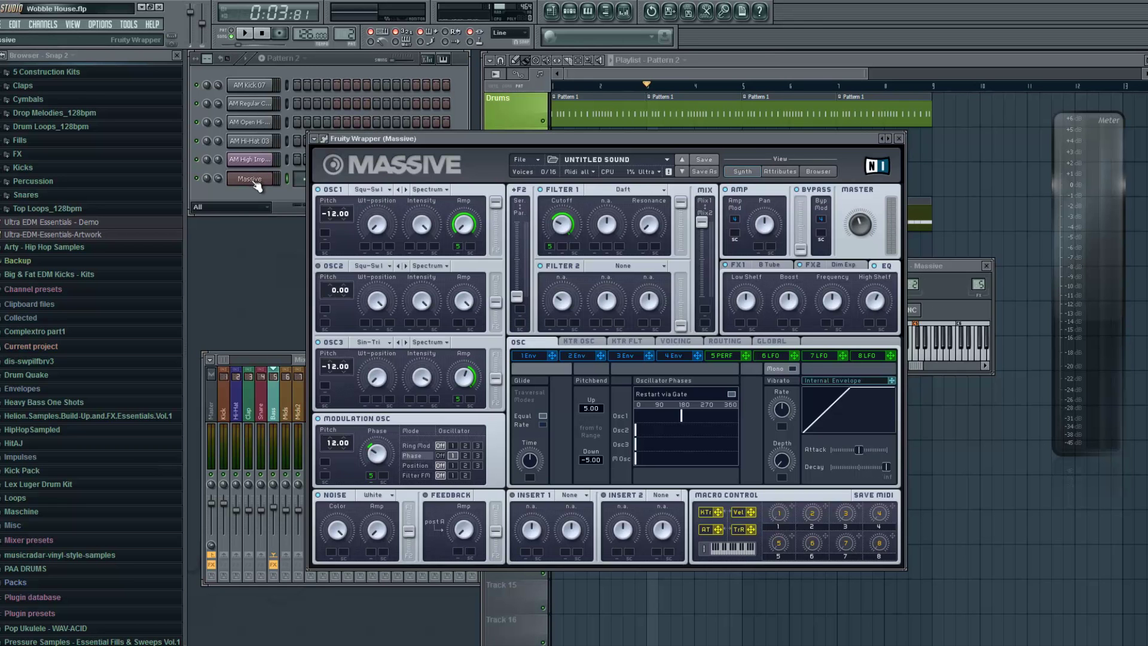
left_click(901, 139)
left_click_drag(918, 264, 771, 266)
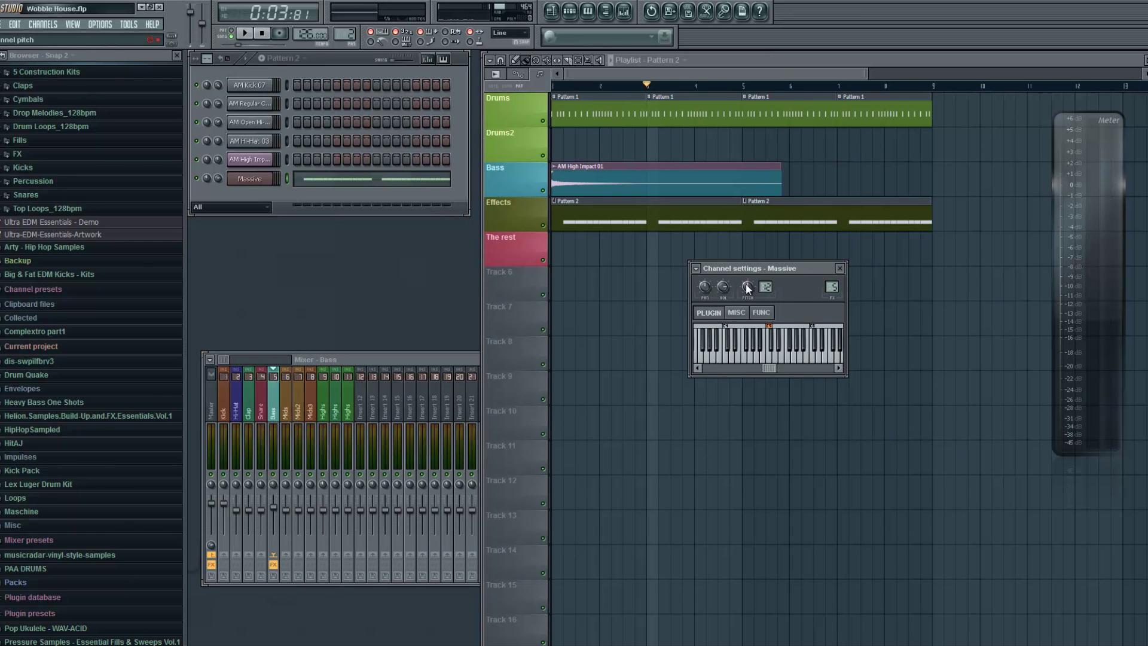
left_click_drag(745, 86, 553, 86)
left_click(249, 178)
left_click(904, 134)
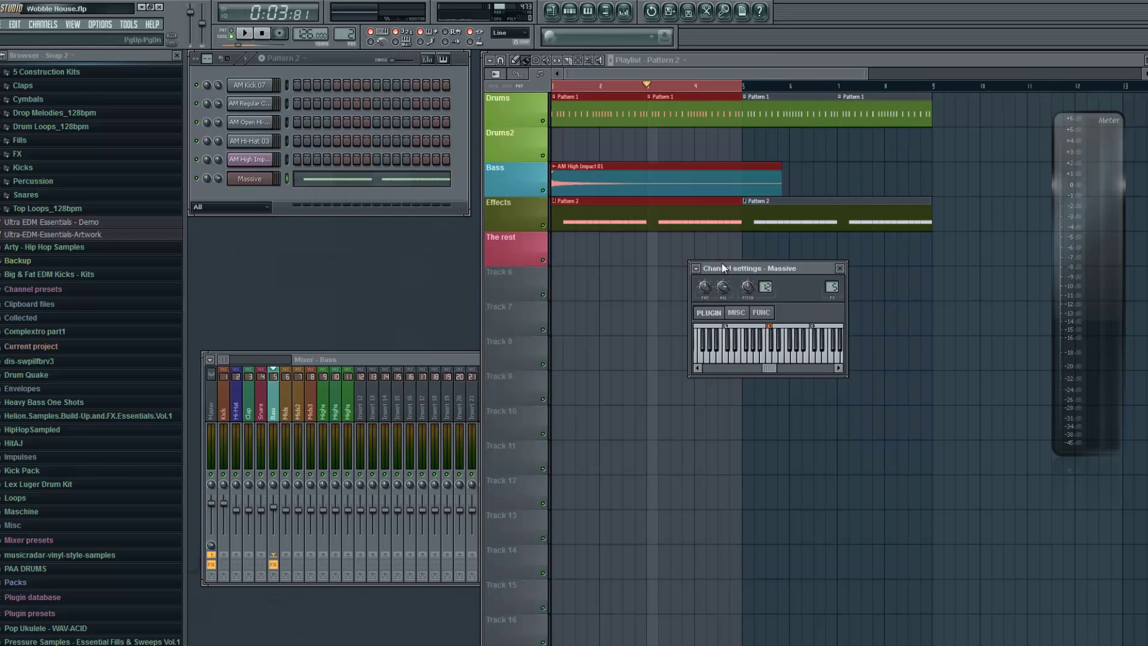
right_click(746, 287)
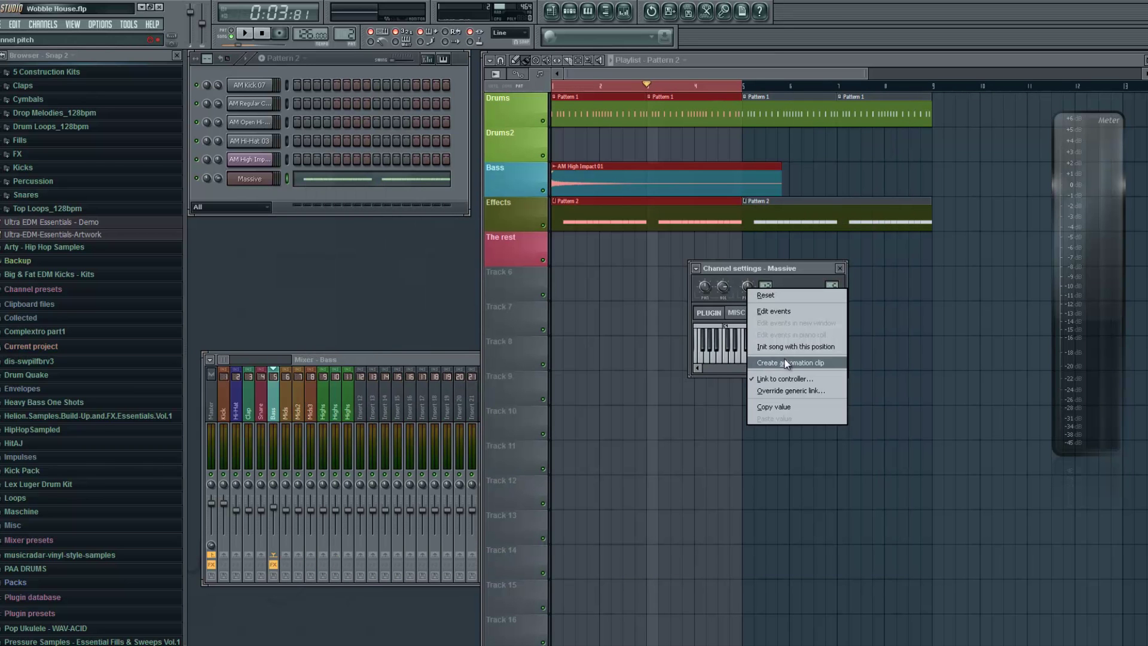
left_click(785, 362)
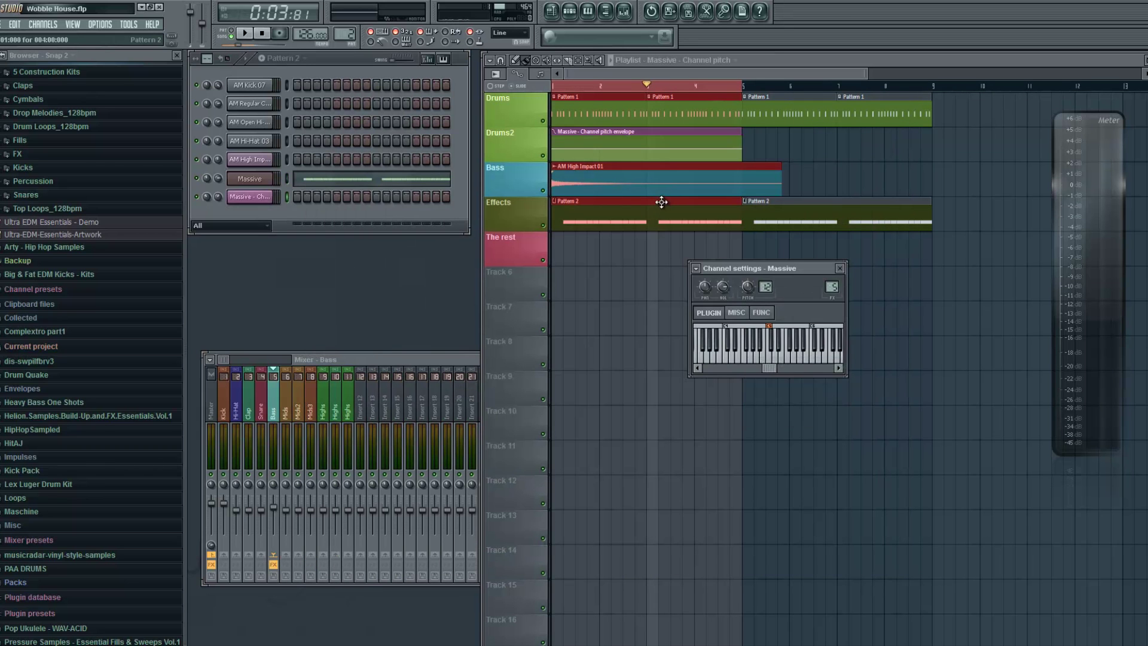
left_click(841, 268)
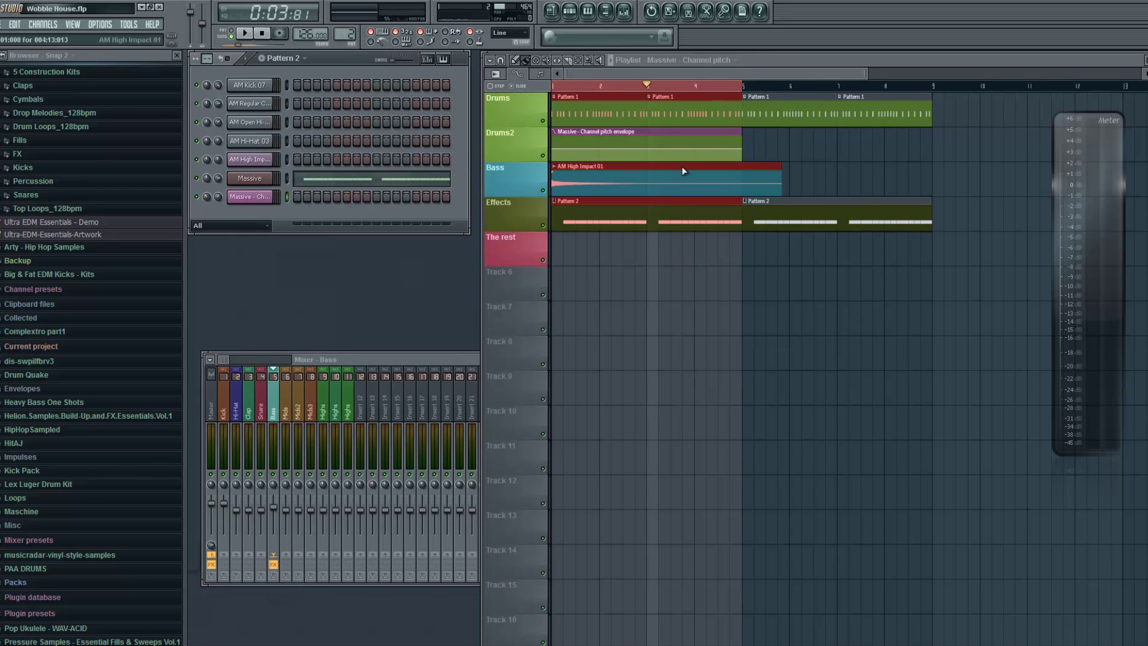
right_click(646, 139)
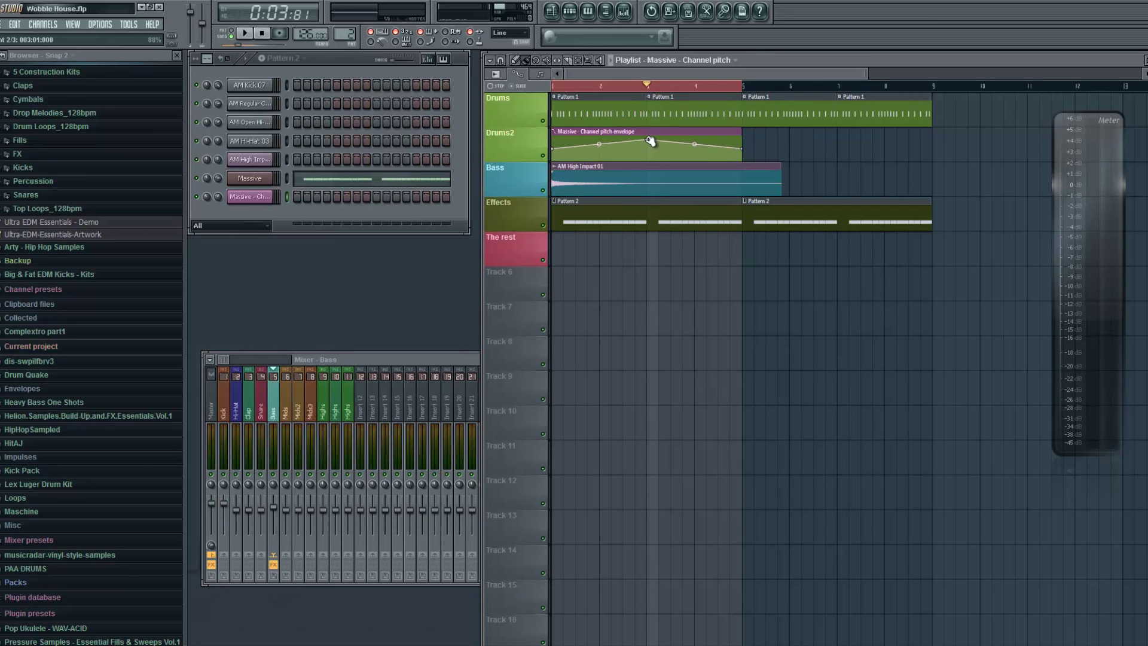
right_click(619, 85)
left_click_drag(616, 86, 427, 86)
key("space")
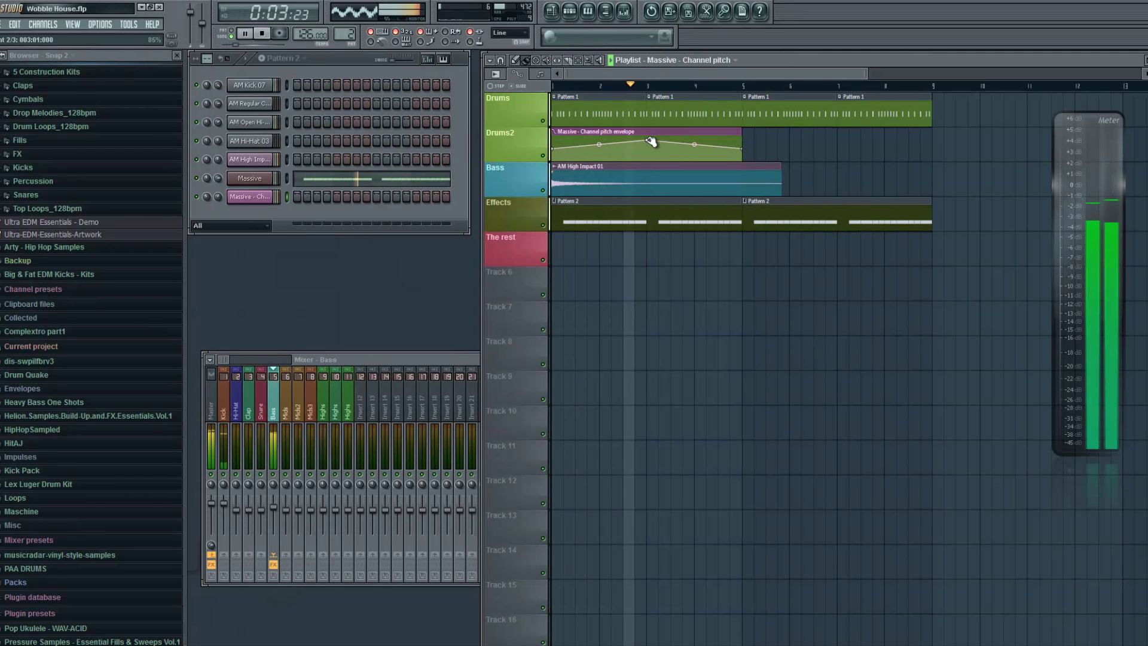
left_click(760, 145)
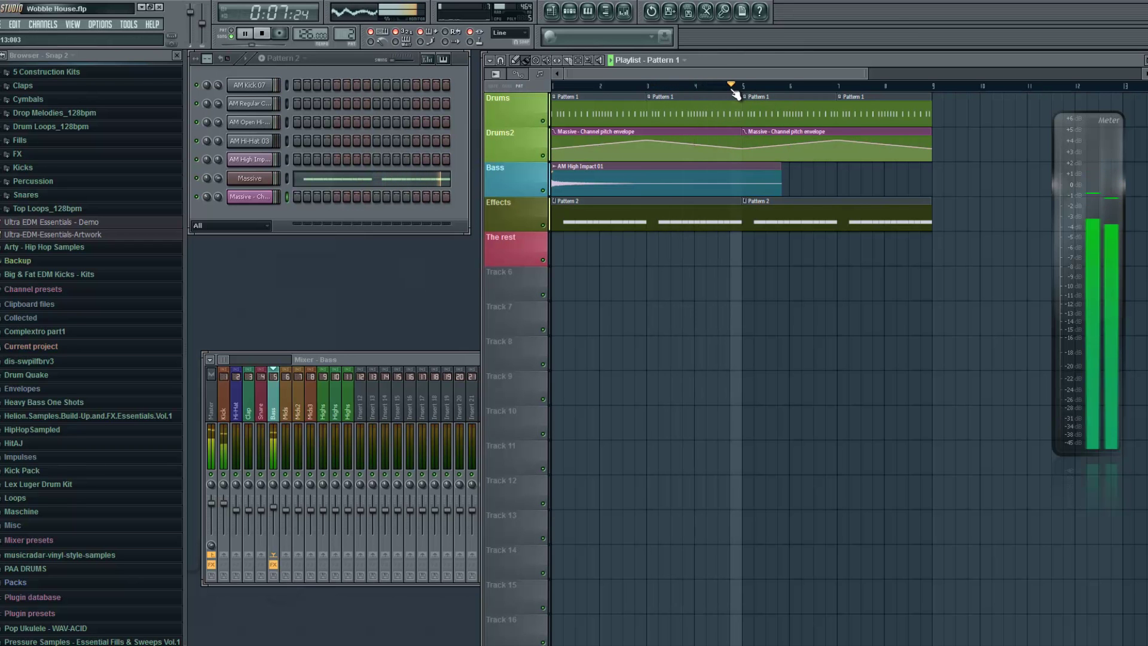
- Remove the AM Regular channel's hits on steps 16 and 18 in Pattern 1 and lower the AM Open Hi-Hat channel's volume
scroll(733, 92, "down", 2)
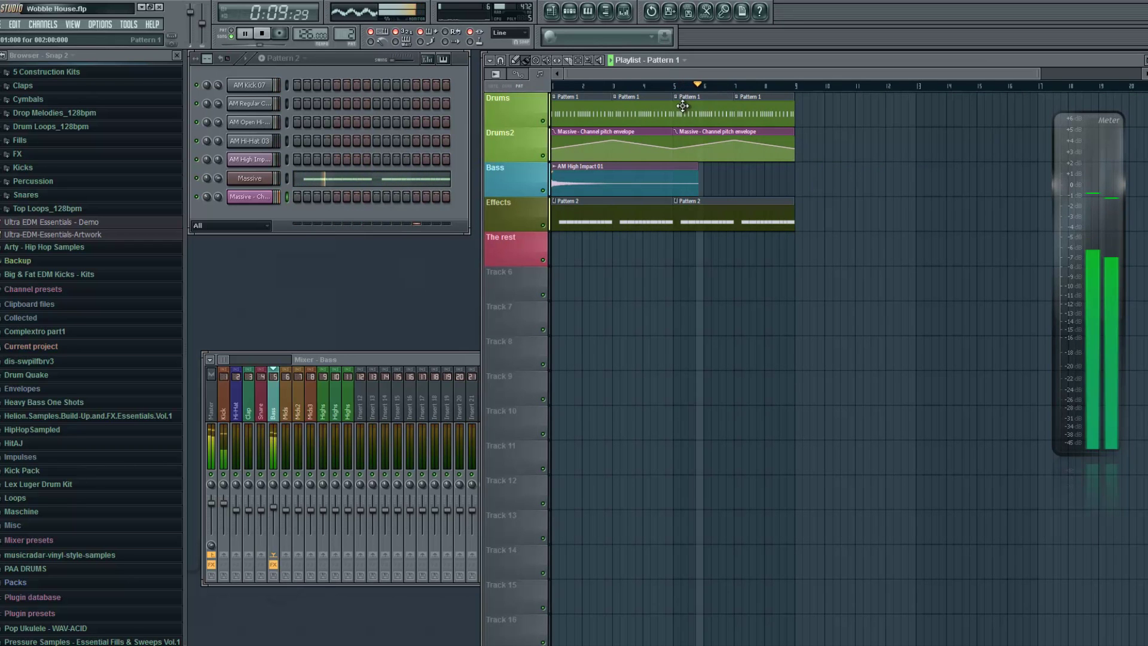
double_click(569, 99)
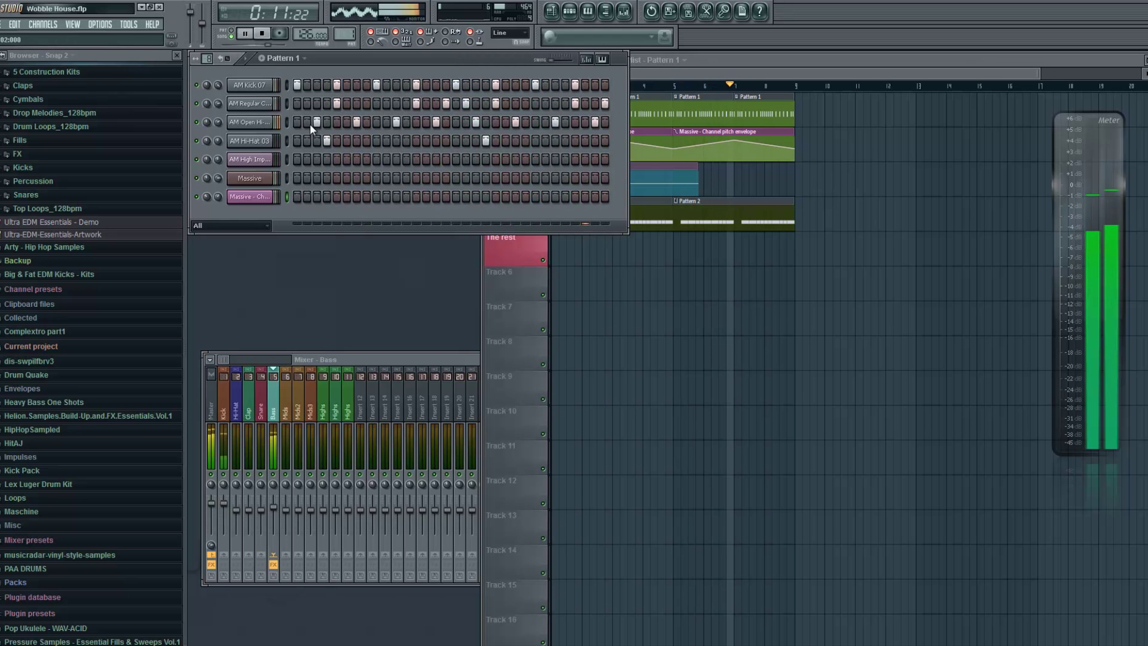
key("space")
left_click(446, 103)
left_click(466, 103)
left_click_drag(724, 64, 714, 67)
left_click_drag(218, 123, 219, 133)
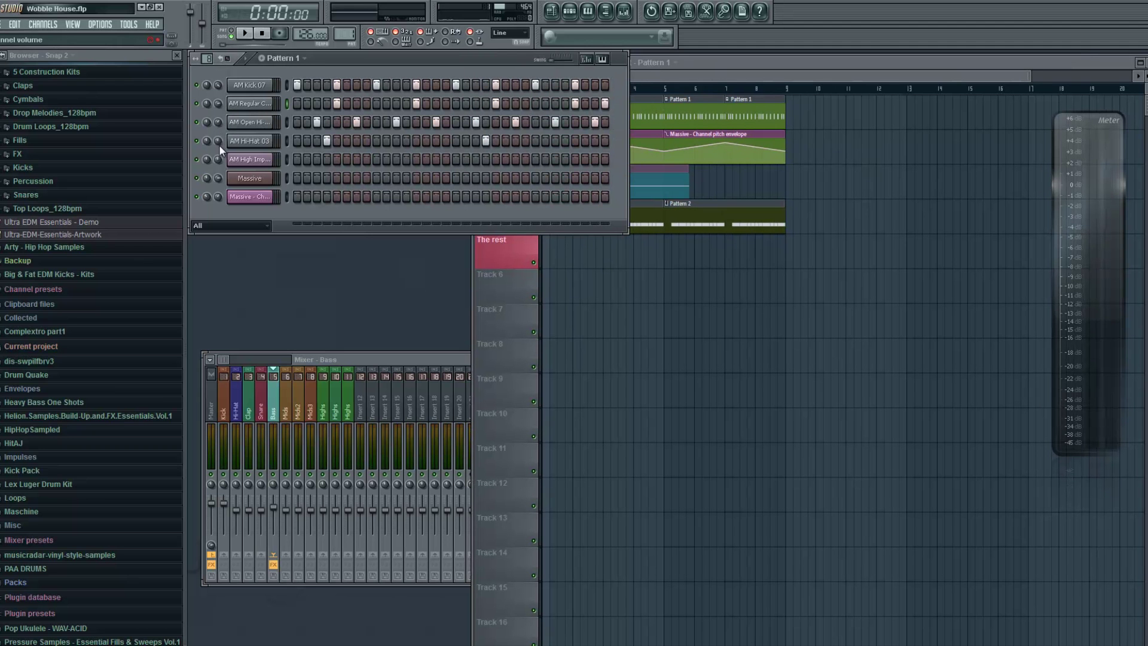
- Play the eight-bar playlist arrangement from the start, delete any stray Pattern 1 clips, and stop playback
left_click(693, 67)
left_click(662, 294)
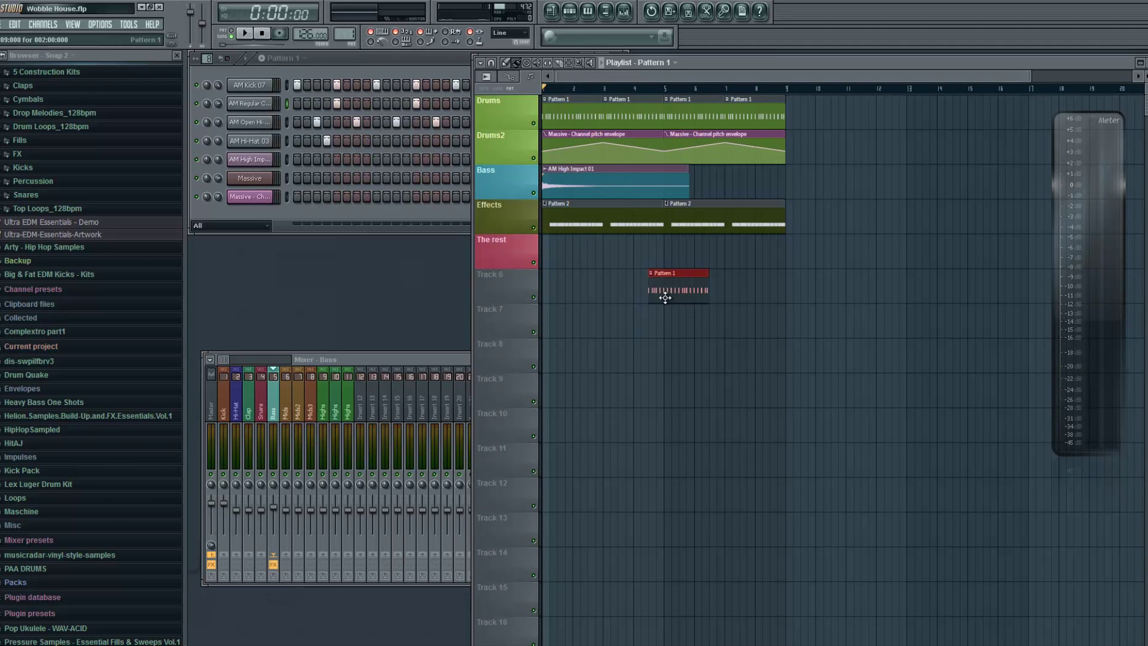
right_click(663, 290)
key("space")
left_click(662, 280)
right_click(662, 275)
key("space")
key("space")
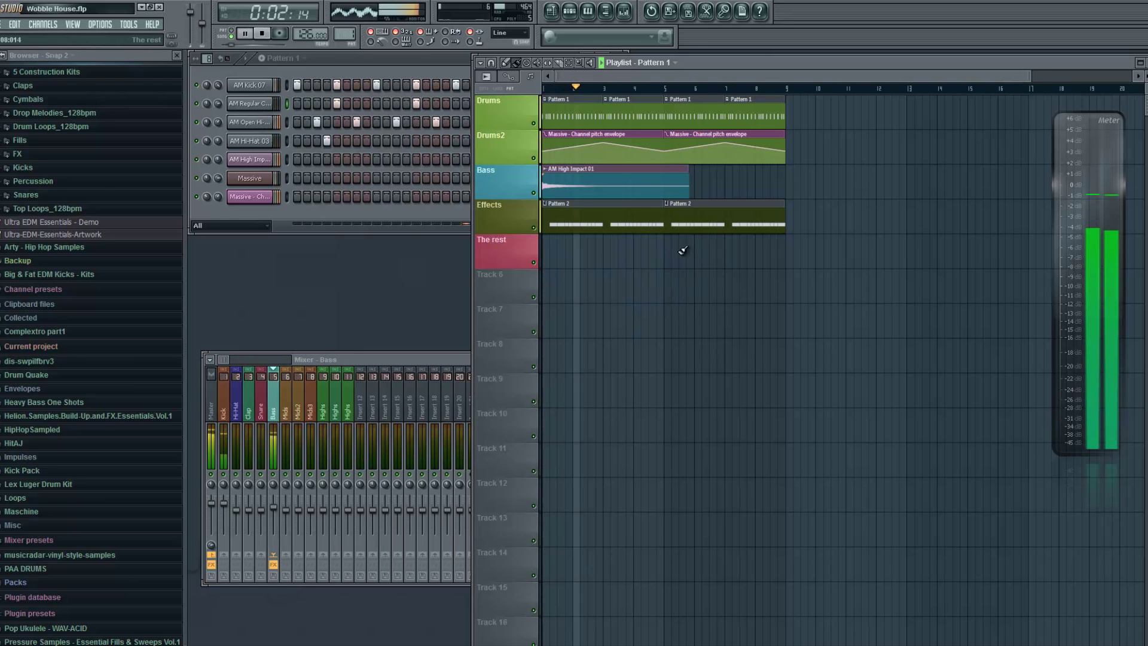
left_click(728, 259)
right_click(759, 263)
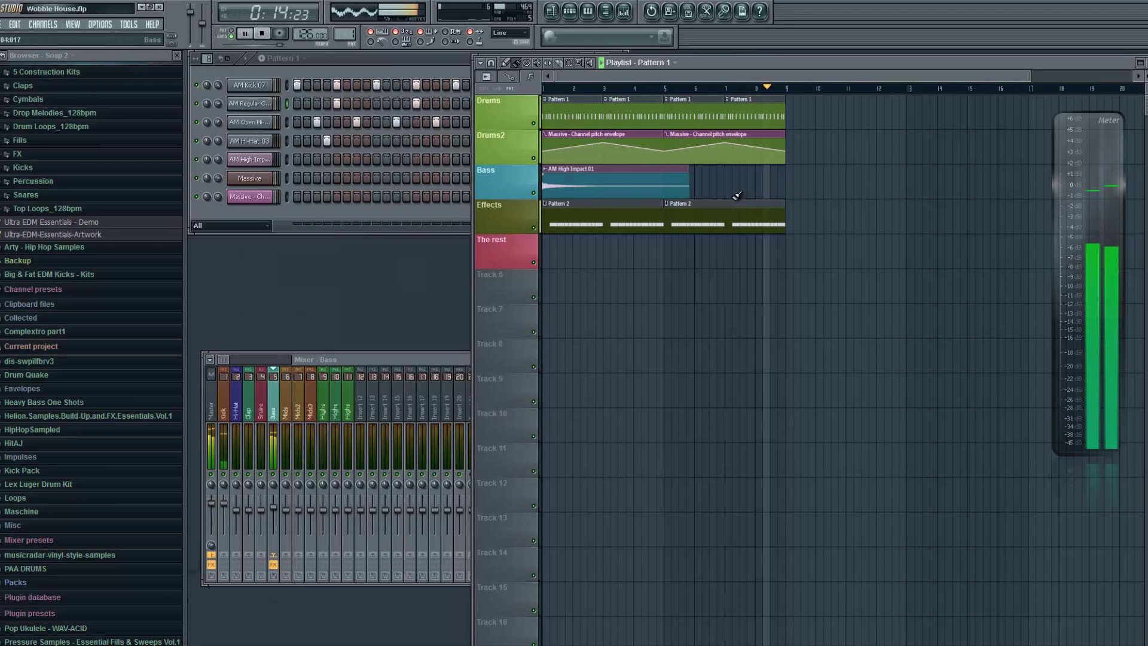
key("space")
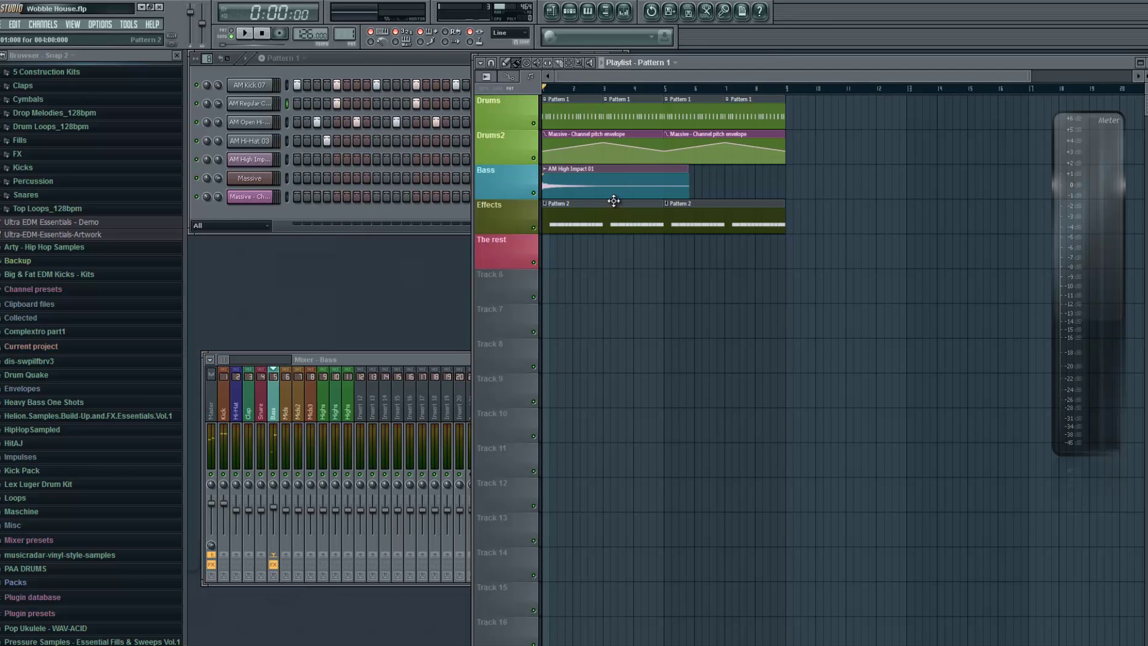